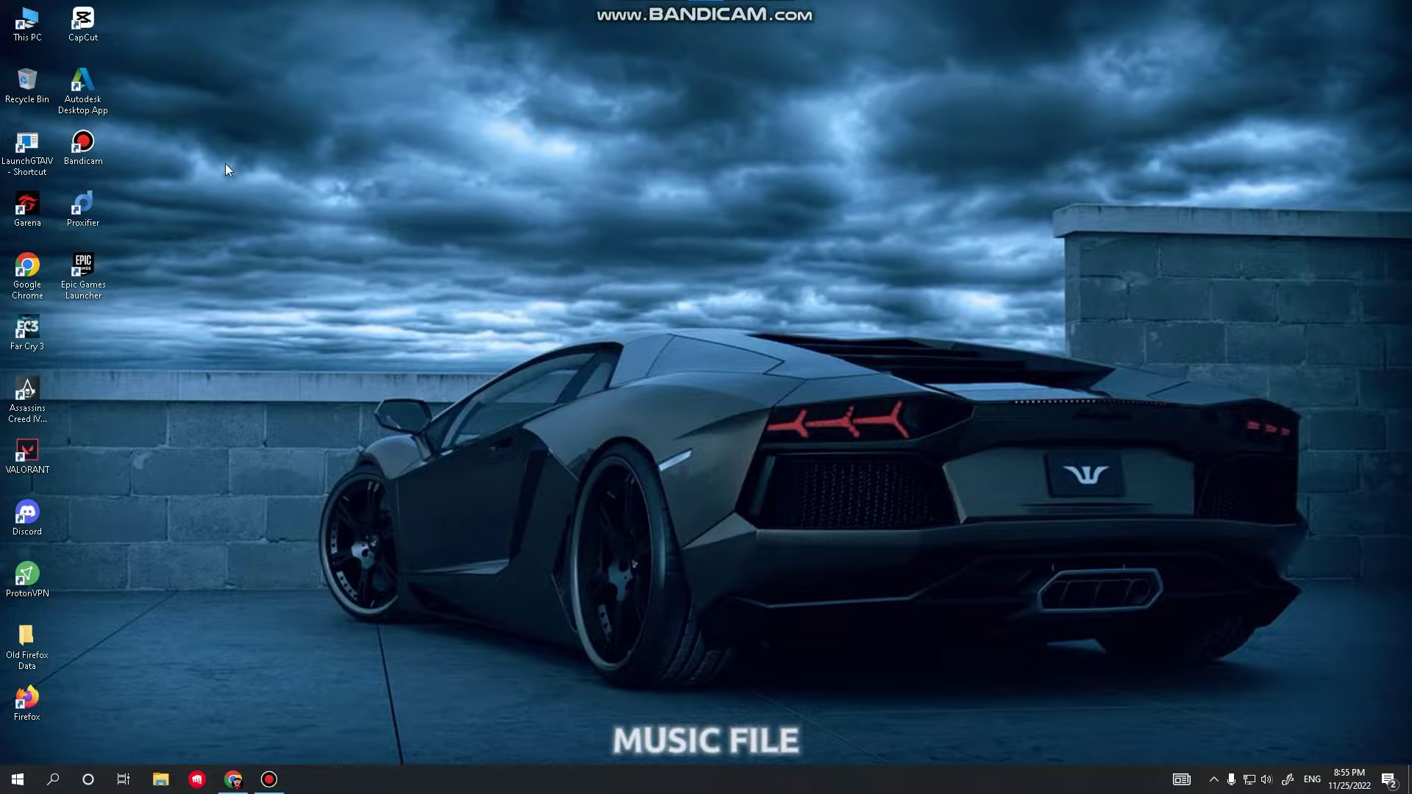
right_click(185, 75)
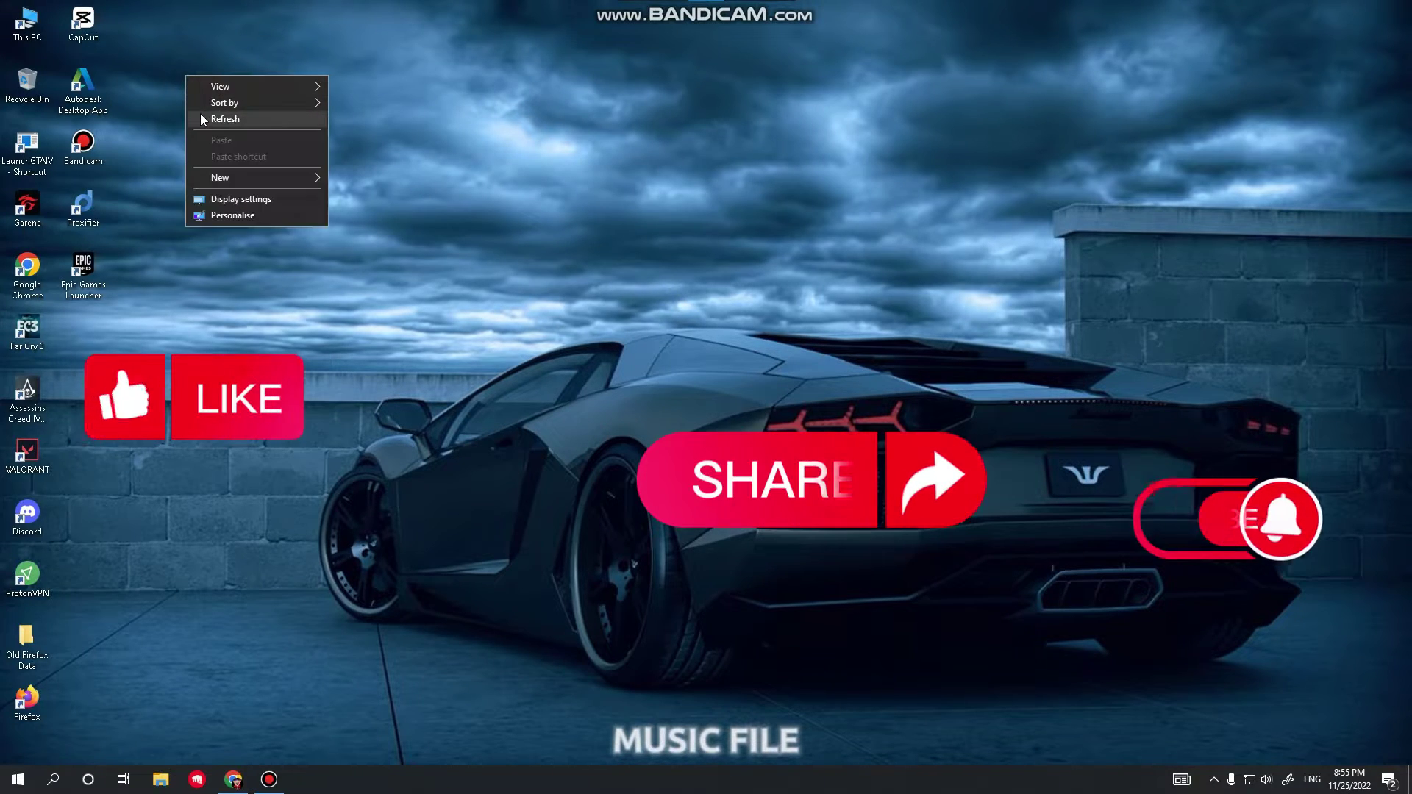
left_click(203, 119)
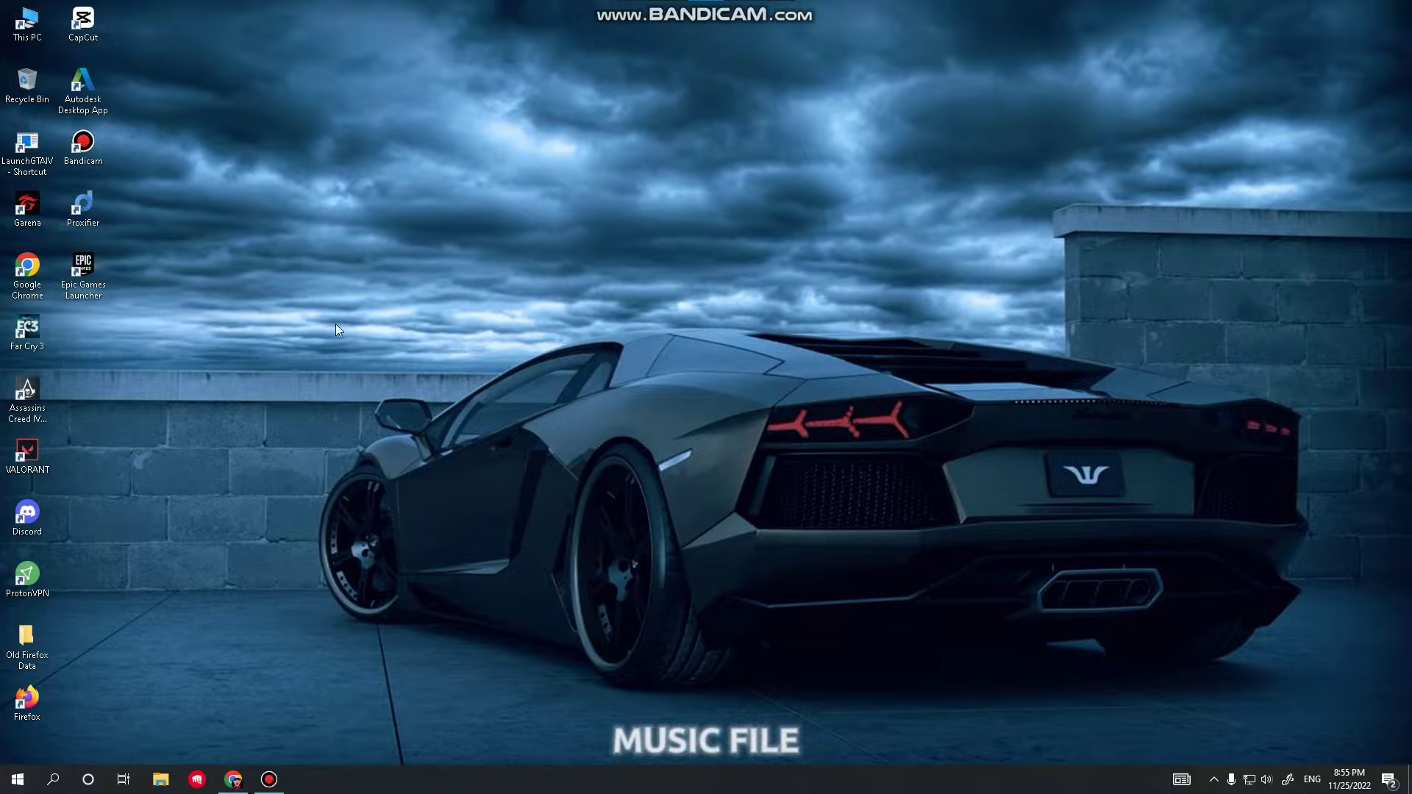
- Switch to Chrome, download the idman641build3.exe installer from the Internet Download Manager page, and open the downloads list
key("alt+Tab")
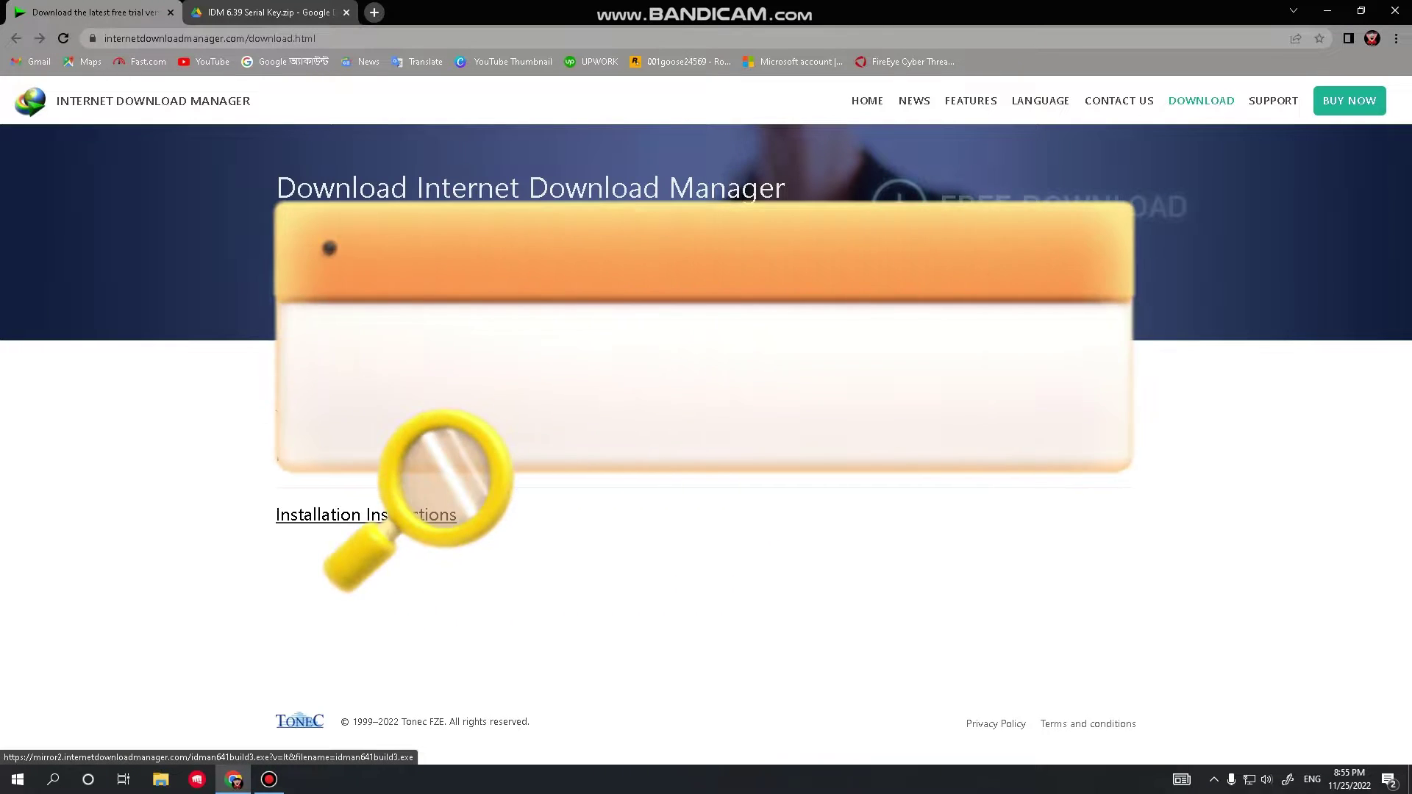
left_click(352, 288)
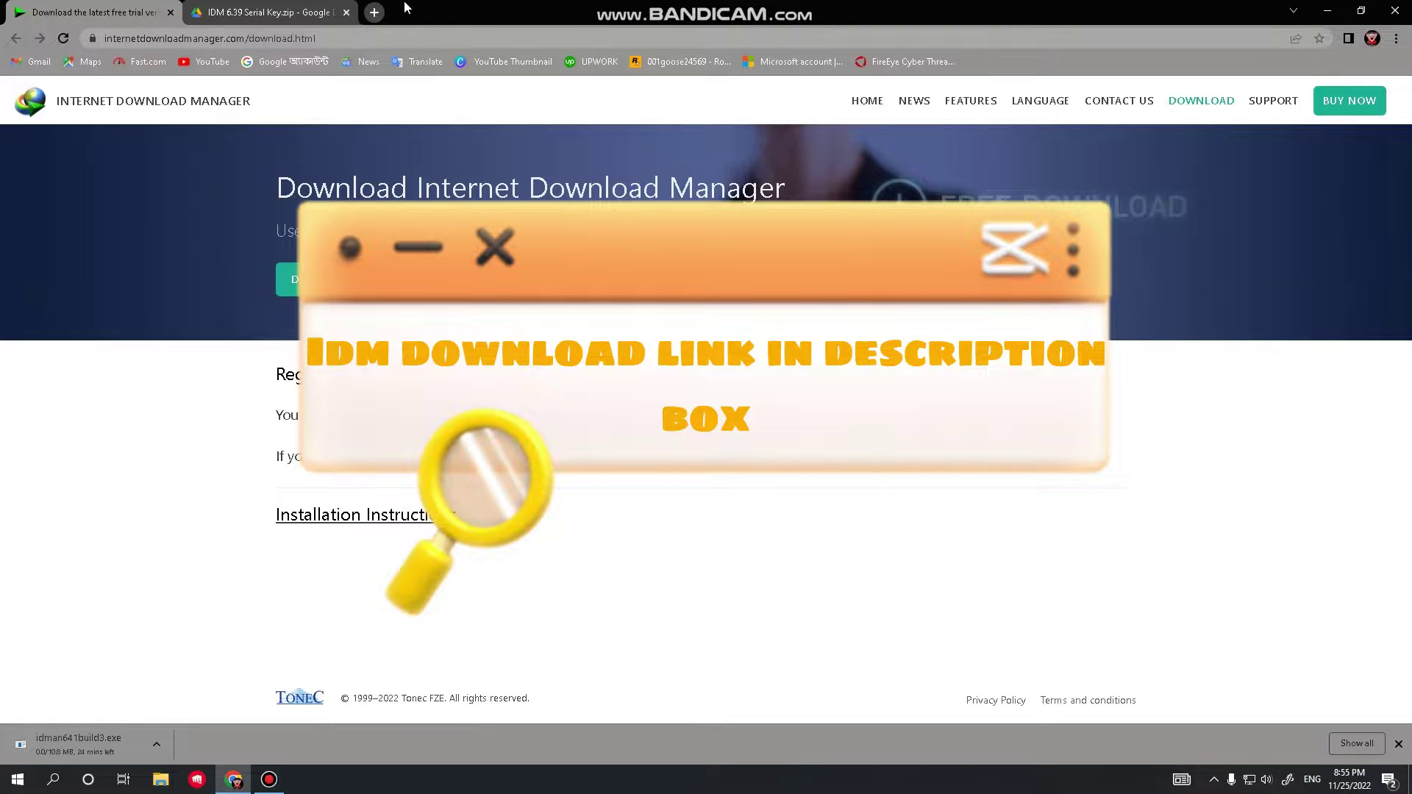
key("ctrl+j")
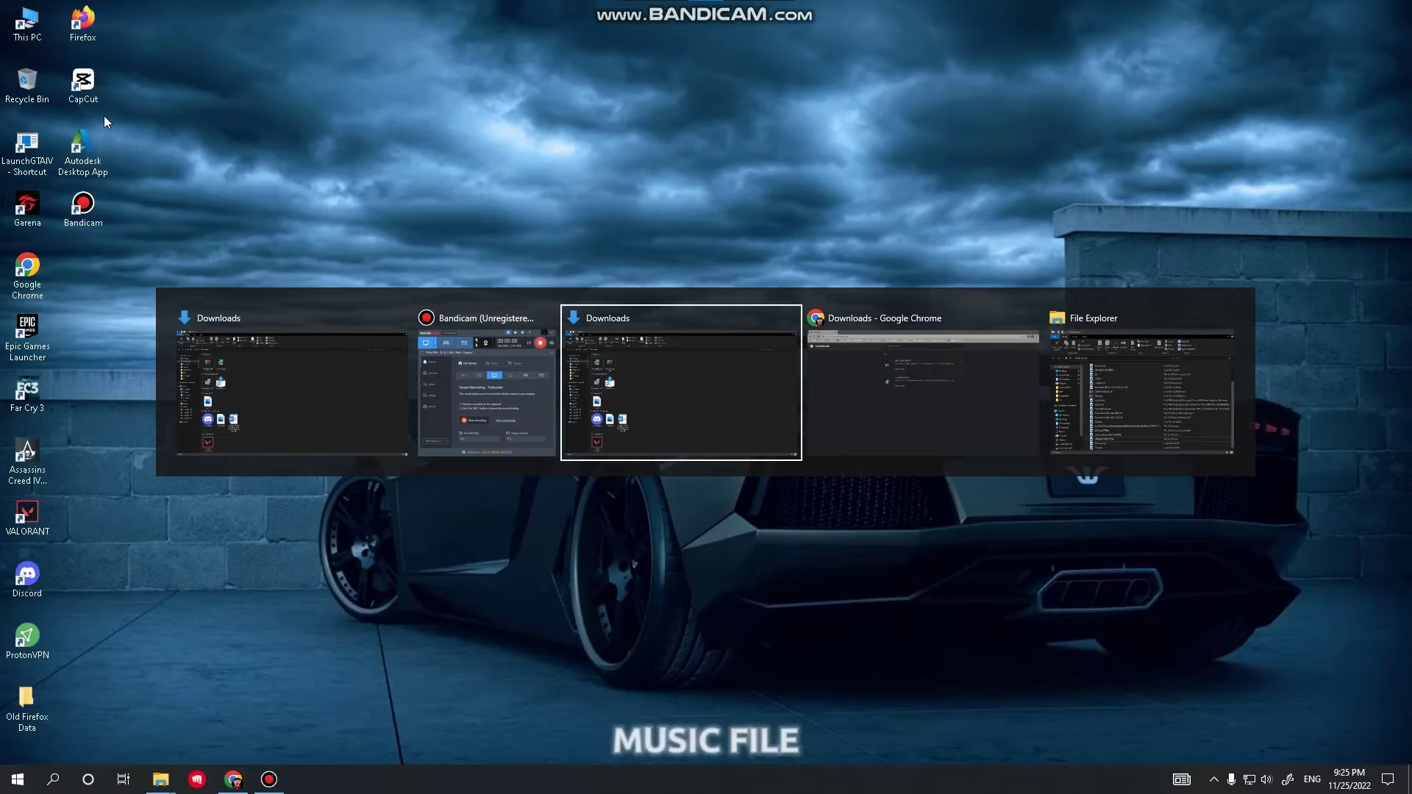
- Switch to the Downloads folder in File Explorer and run the idman641build3 installer, allowing it past the security warning
key("alt+Tab")
key("alt+Tab")
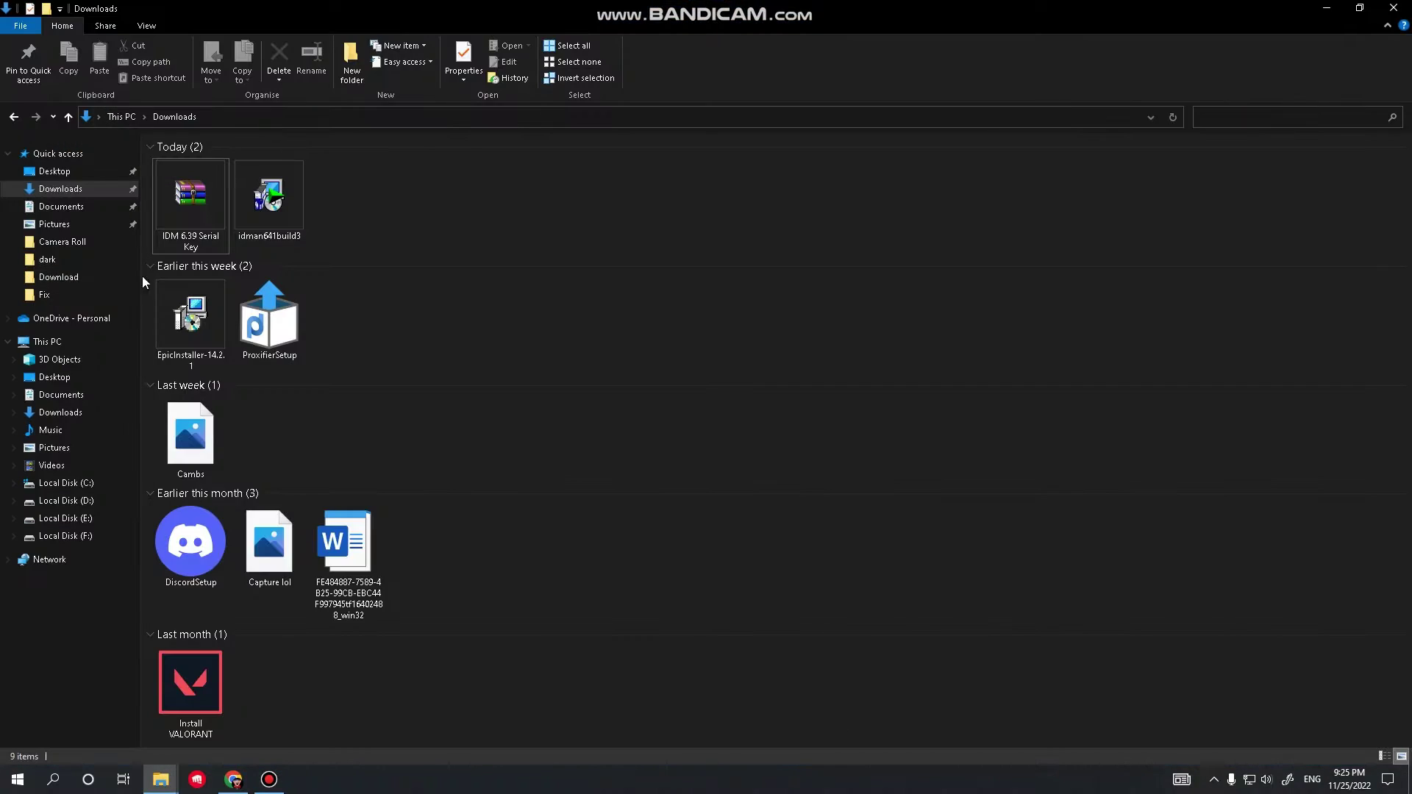
double_click(250, 188)
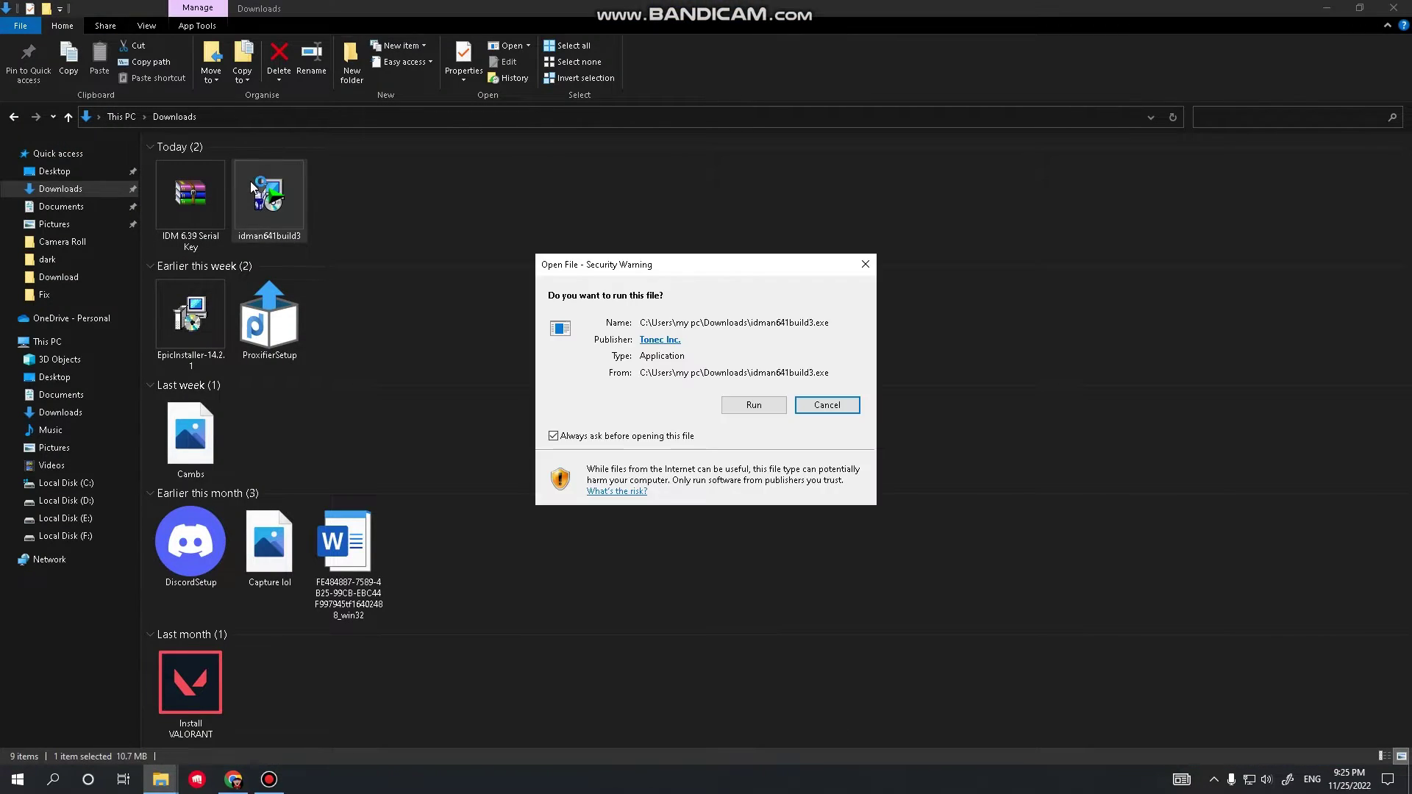
left_click(754, 406)
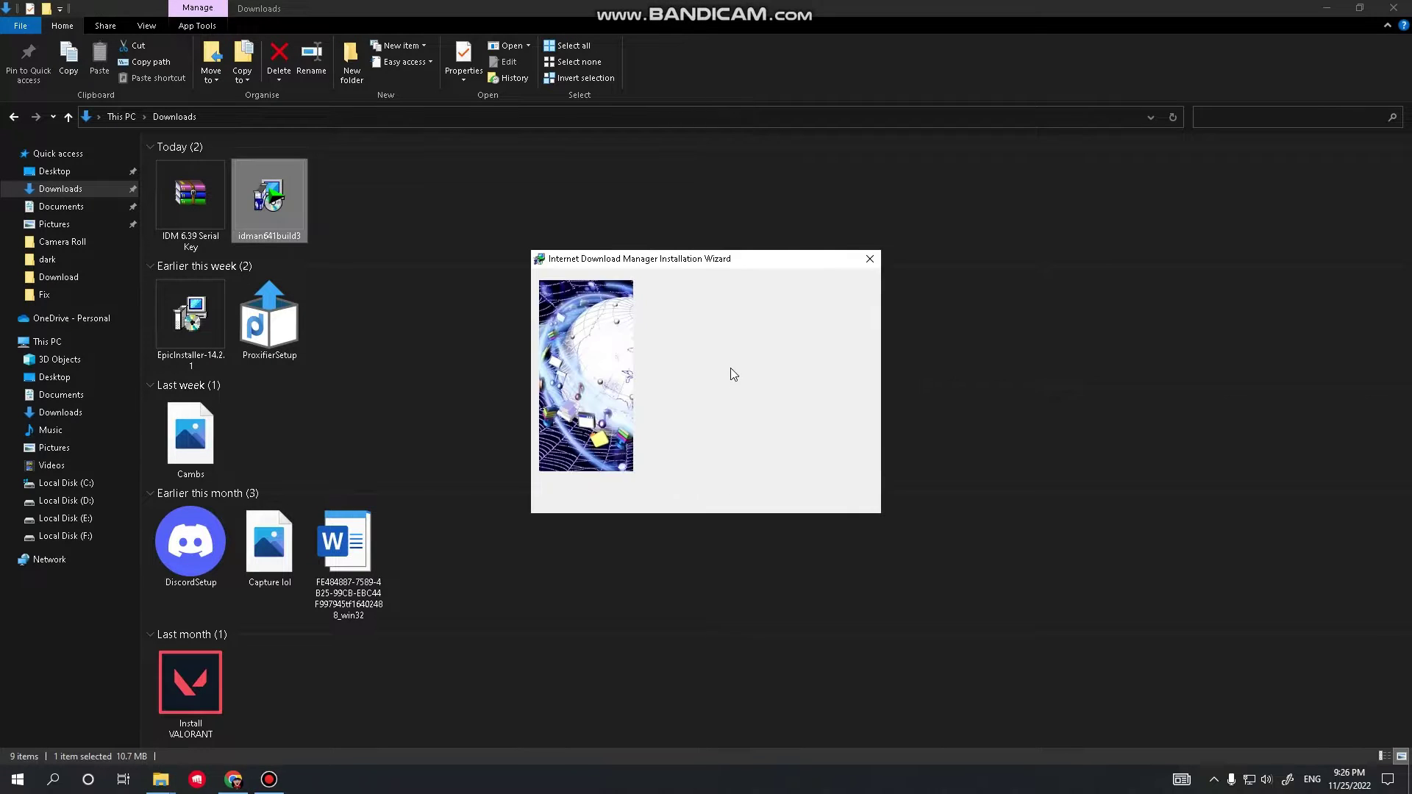
- Install Internet Download Manager through the setup wizard, accepting the license agreement, and finish the installation
left_click(759, 497)
left_click(688, 467)
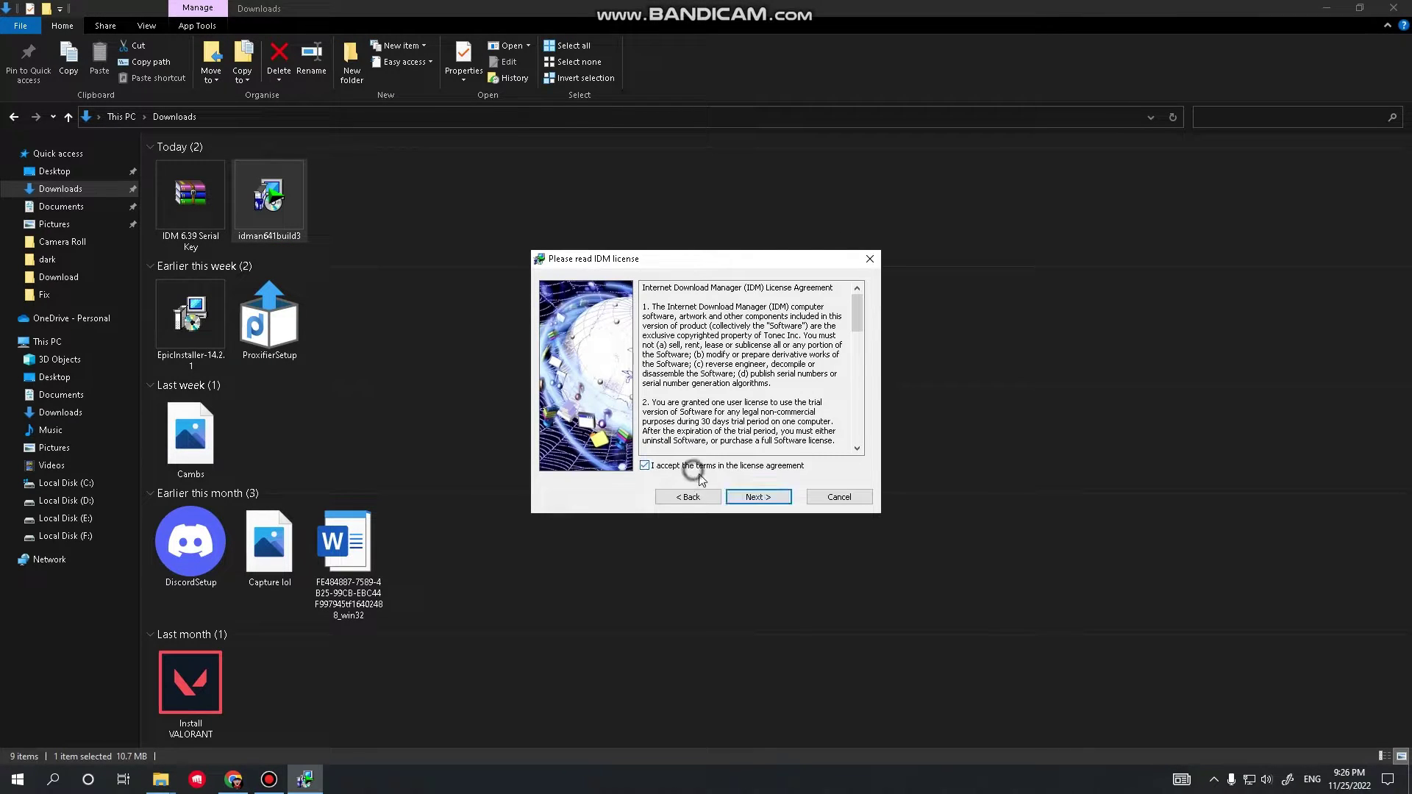
left_click(750, 498)
left_click(747, 498)
left_click(747, 499)
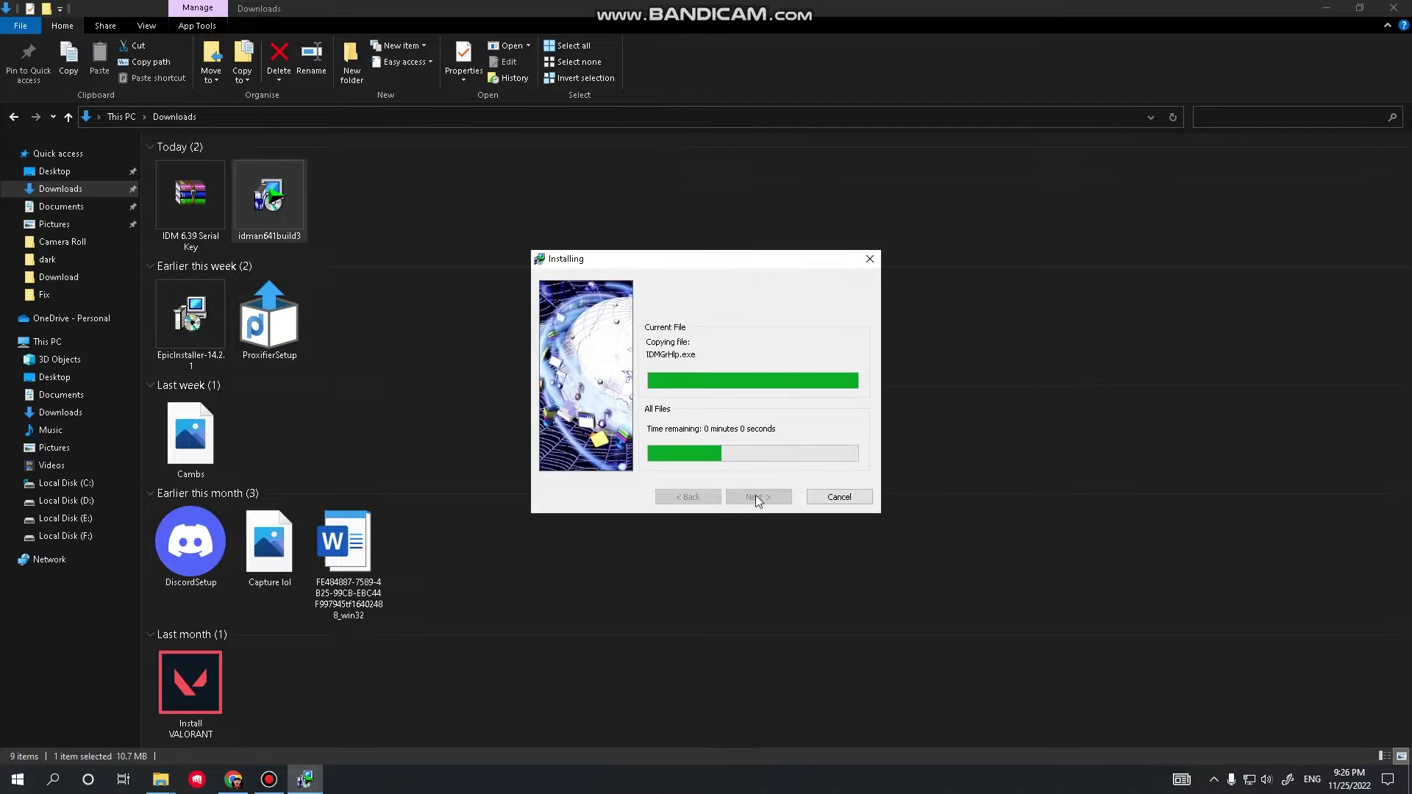
left_click(1380, 10)
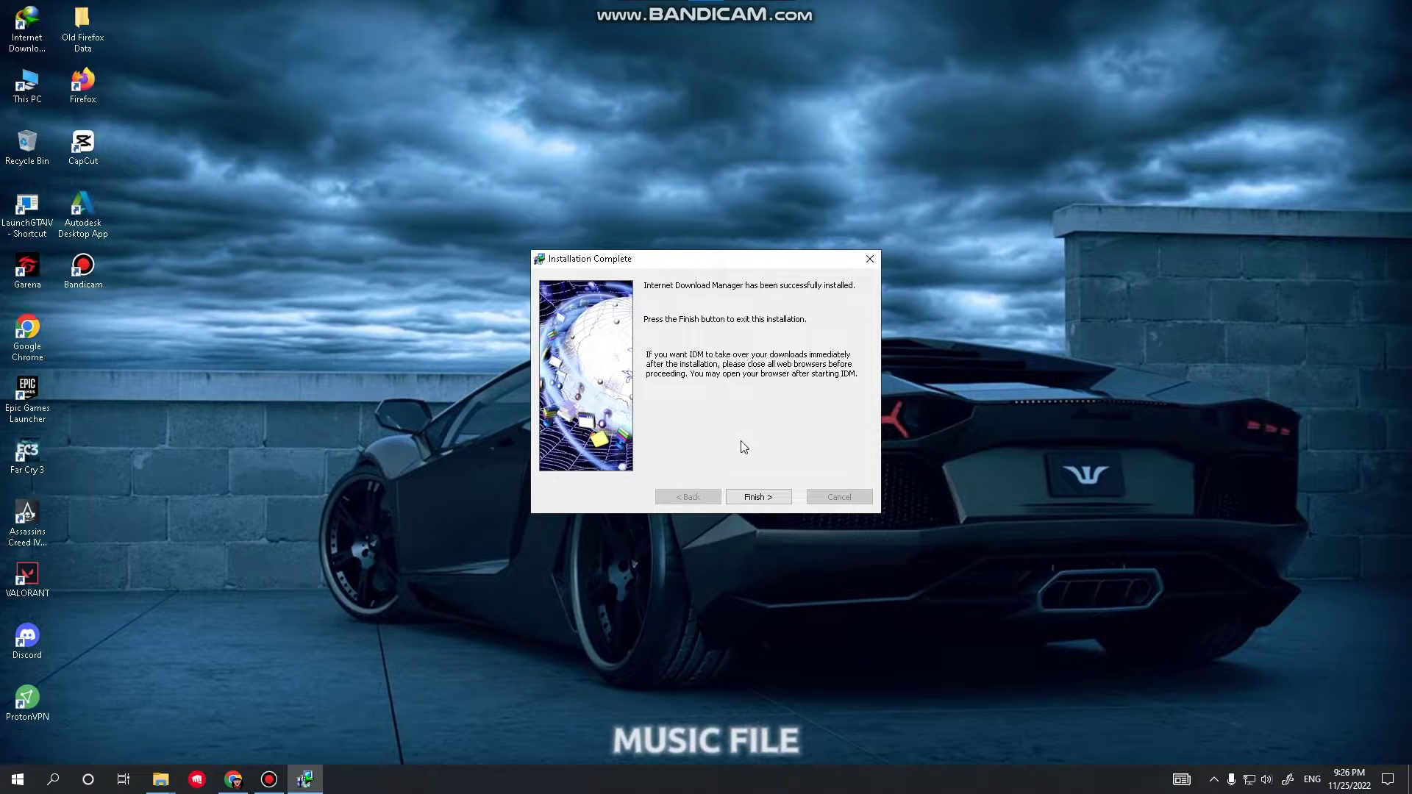
left_click(755, 499)
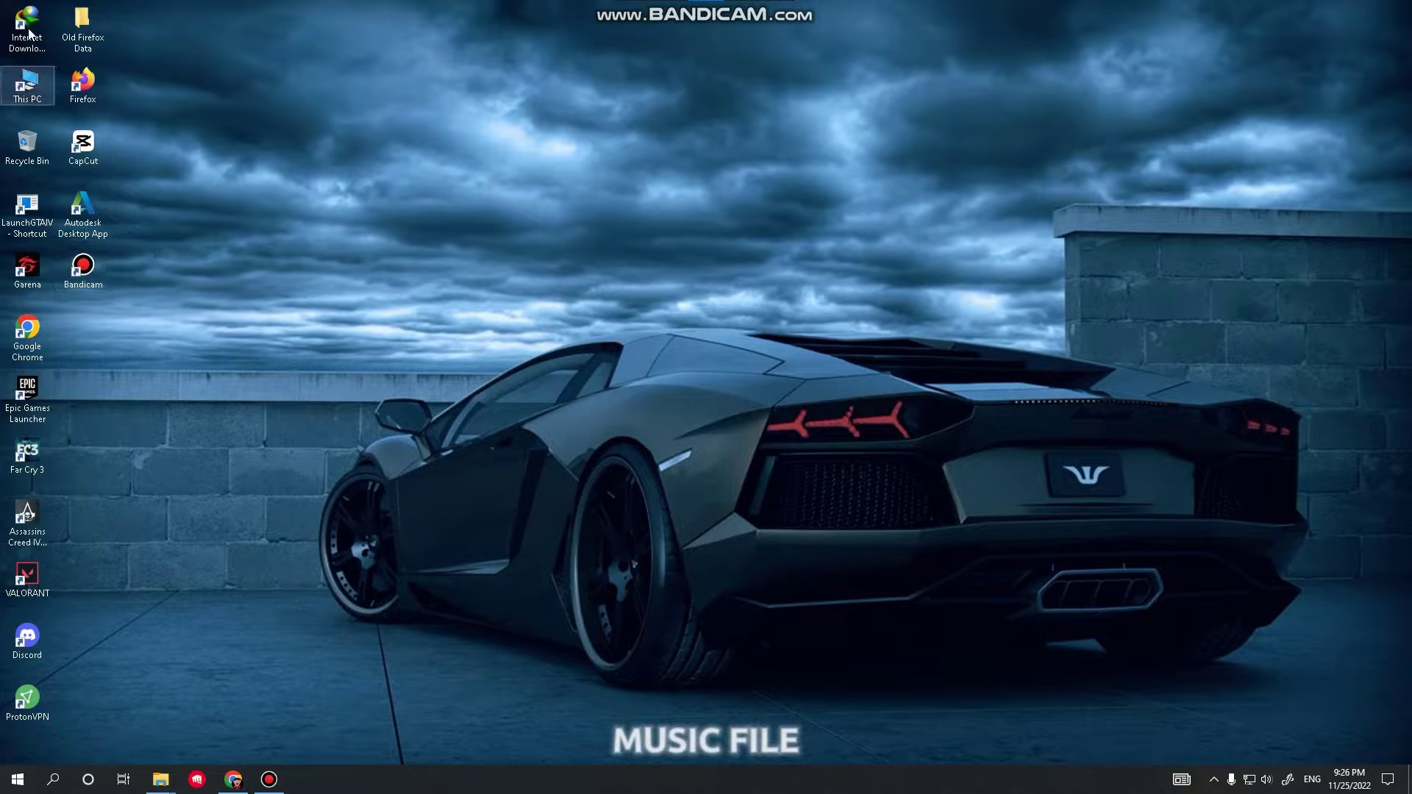
- Launch Internet Download Manager to check its registration status, dismissing the trial notice and cancelling the registration form each time
right_click(255, 87)
left_click(279, 133)
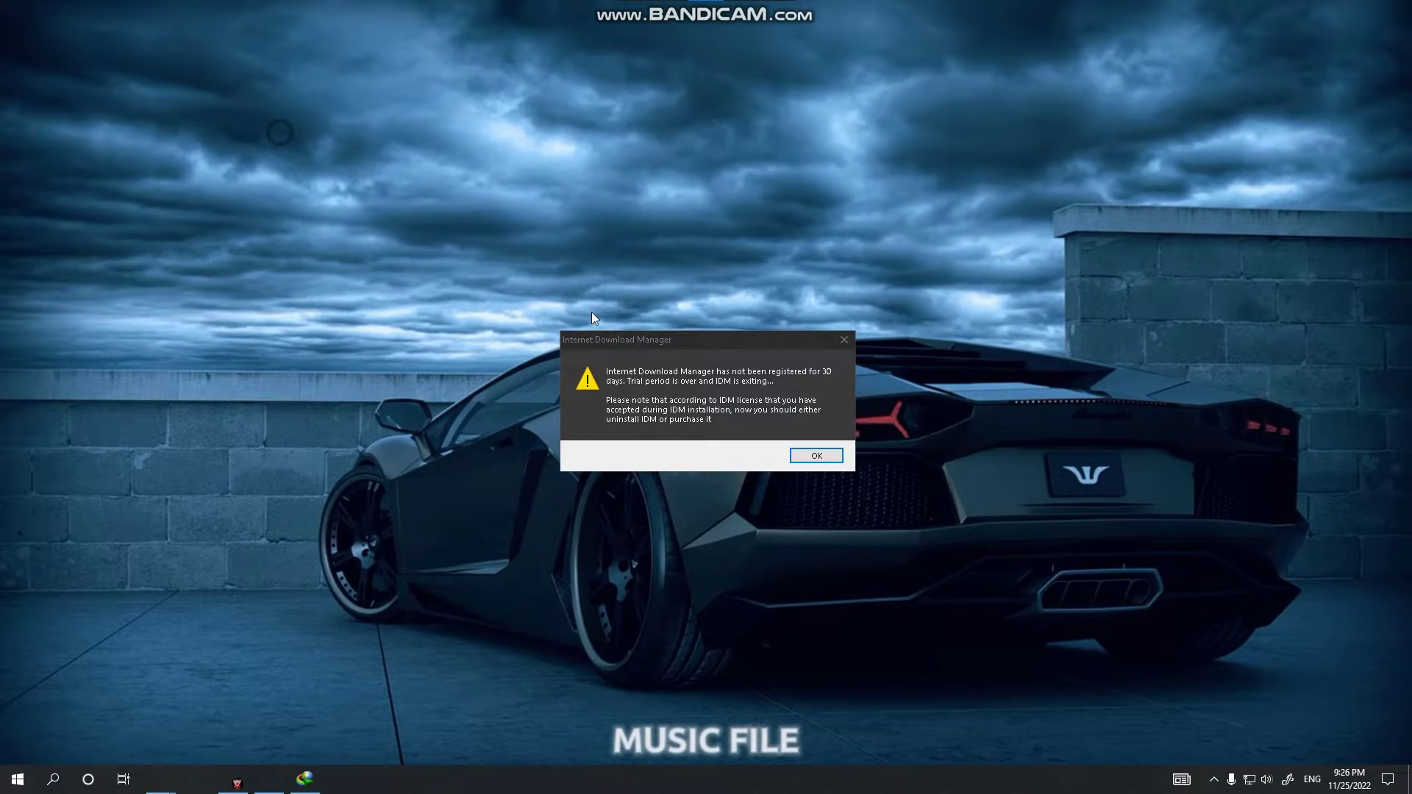
left_click(817, 455)
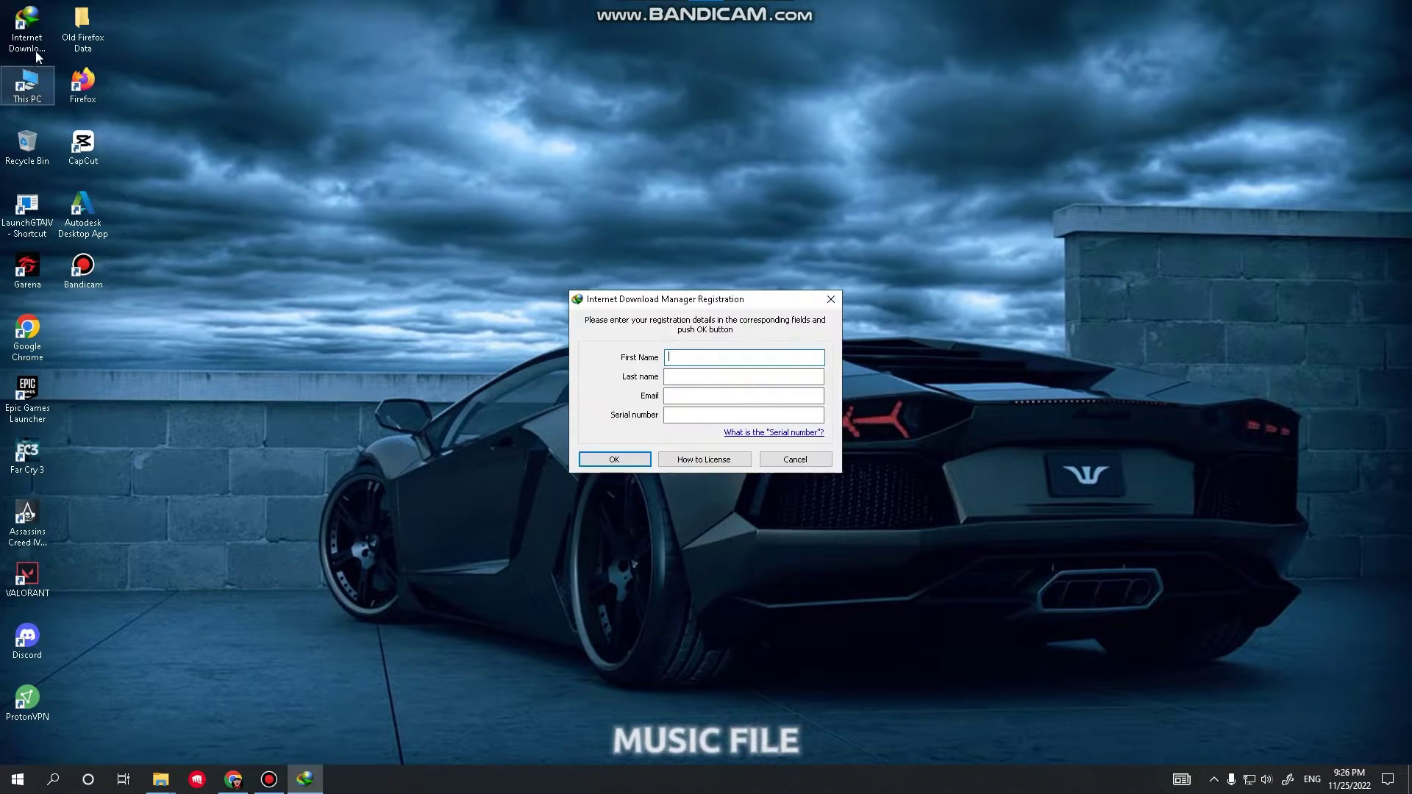
left_click(767, 466)
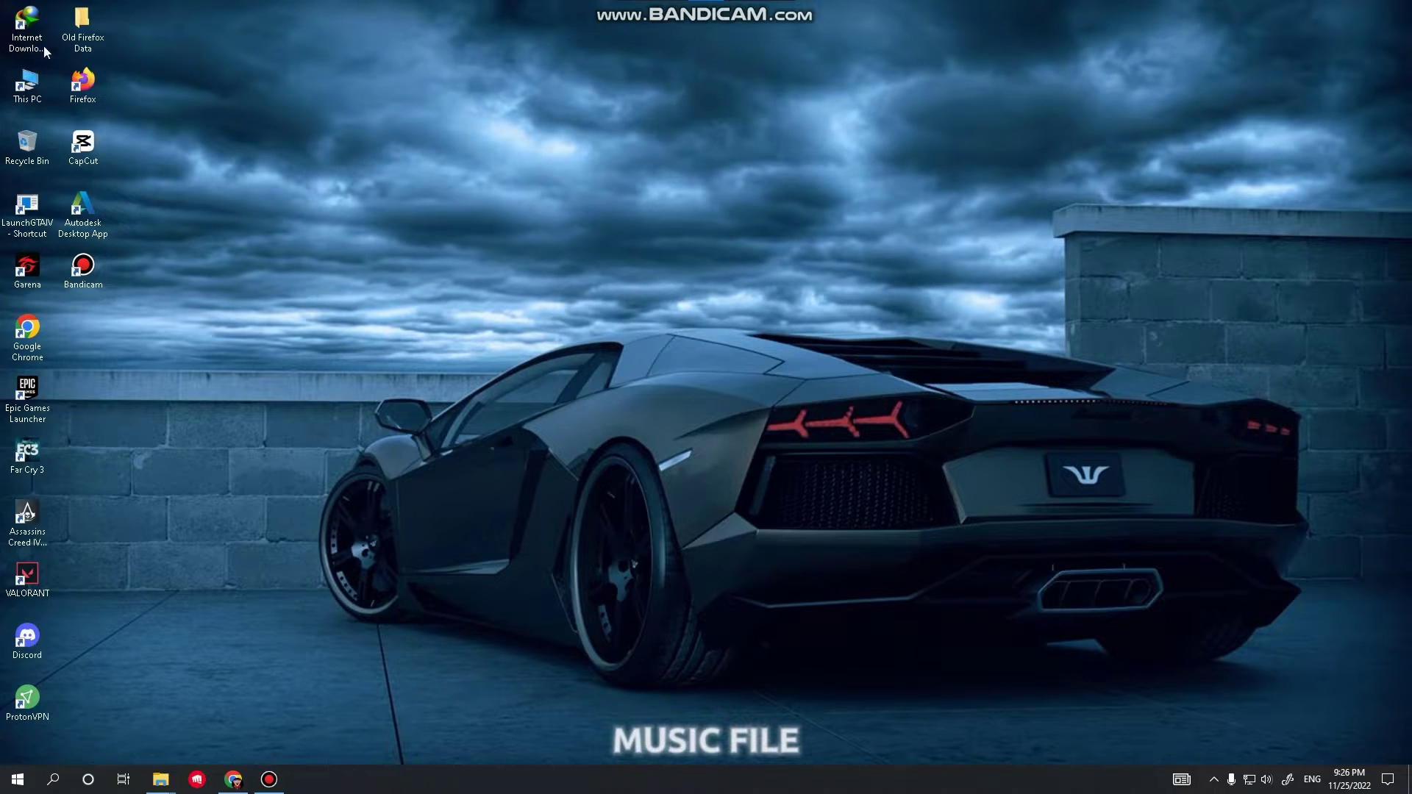
double_click(17, 26)
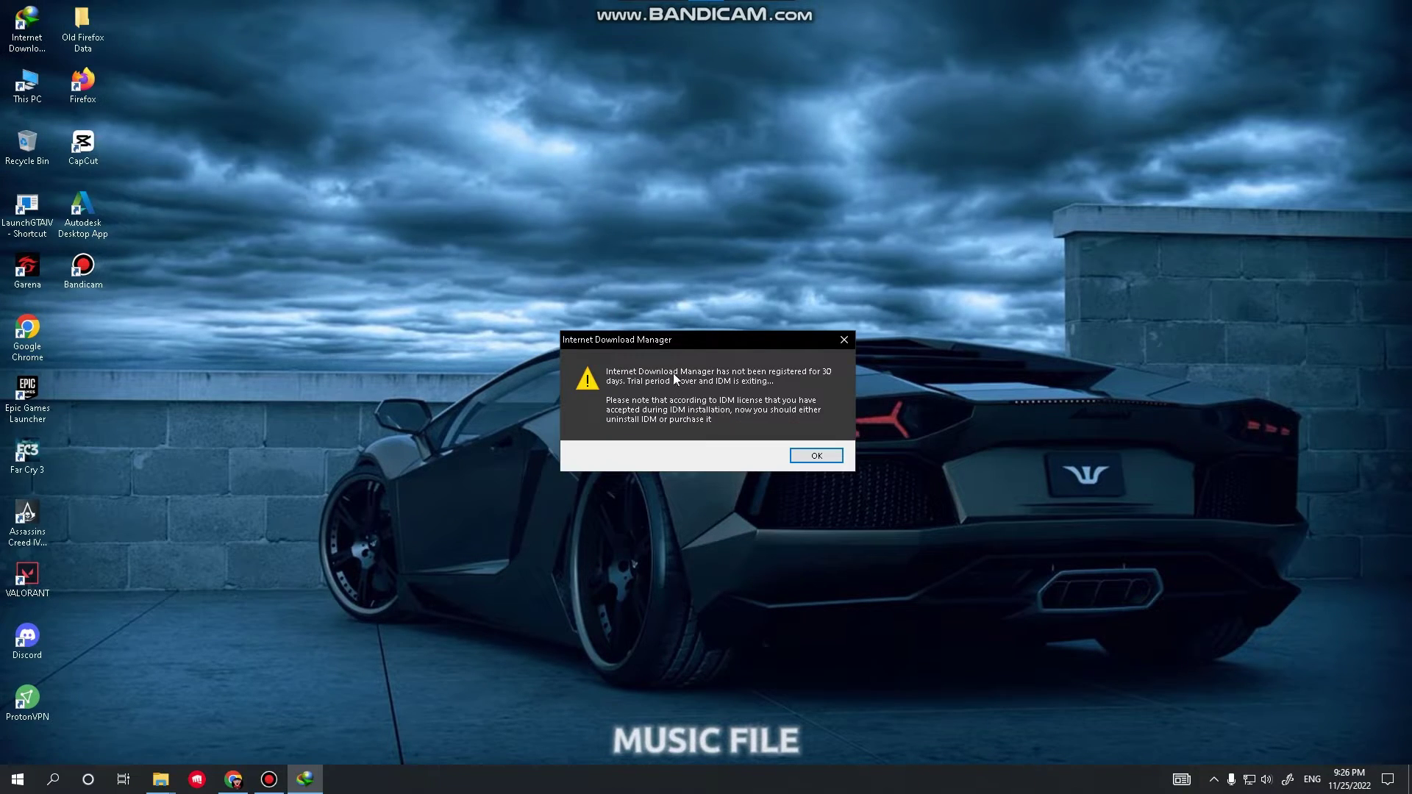
left_click_drag(680, 339, 672, 333)
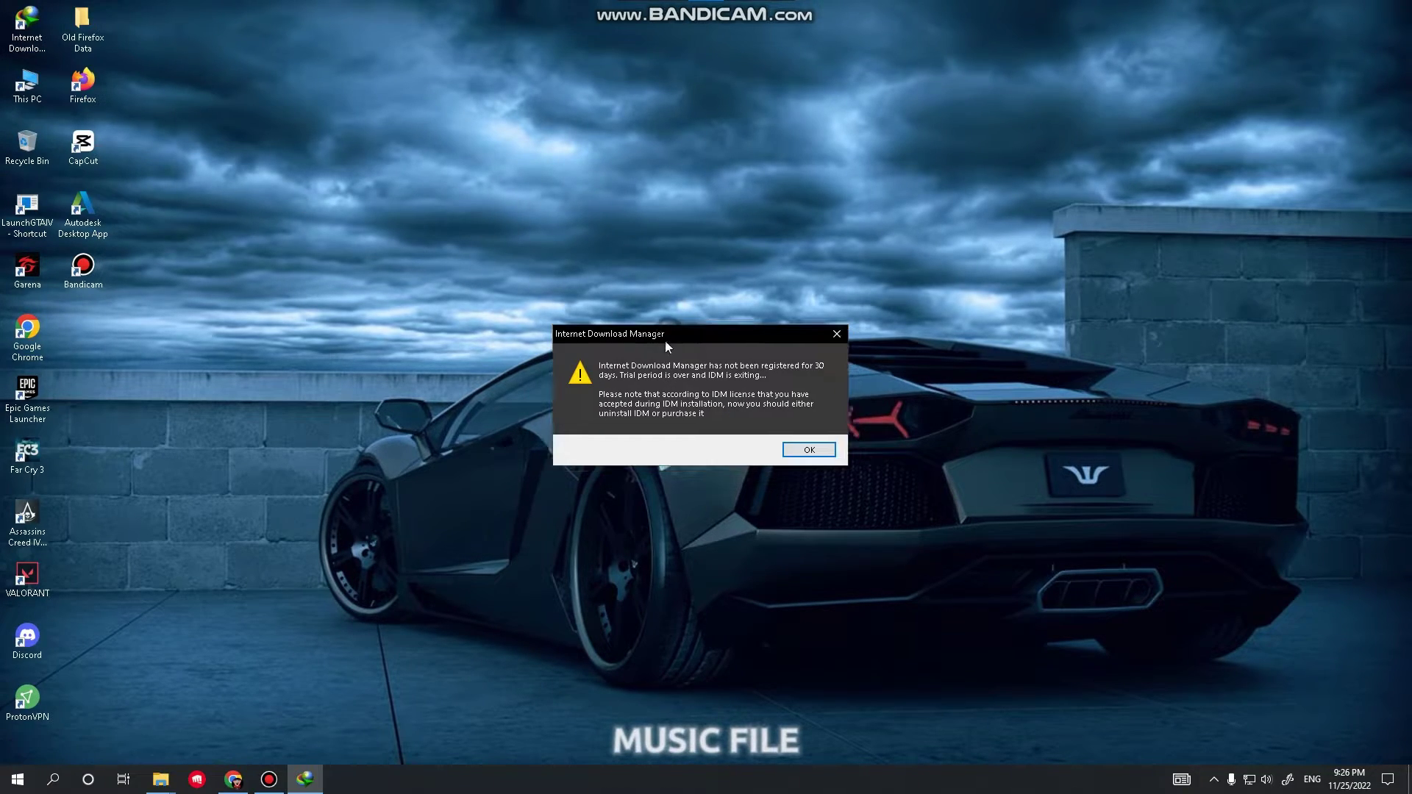
left_click(809, 449)
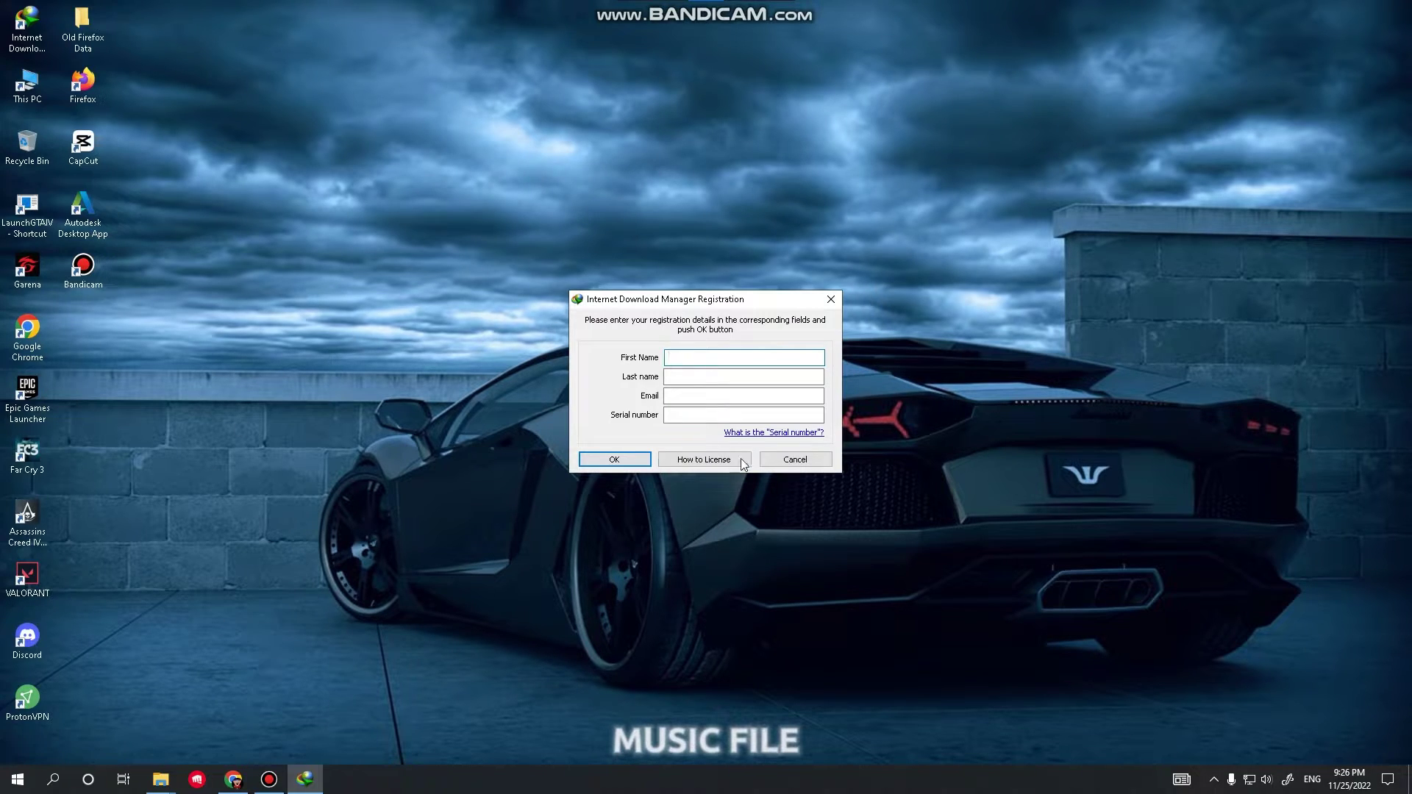
left_click(766, 462)
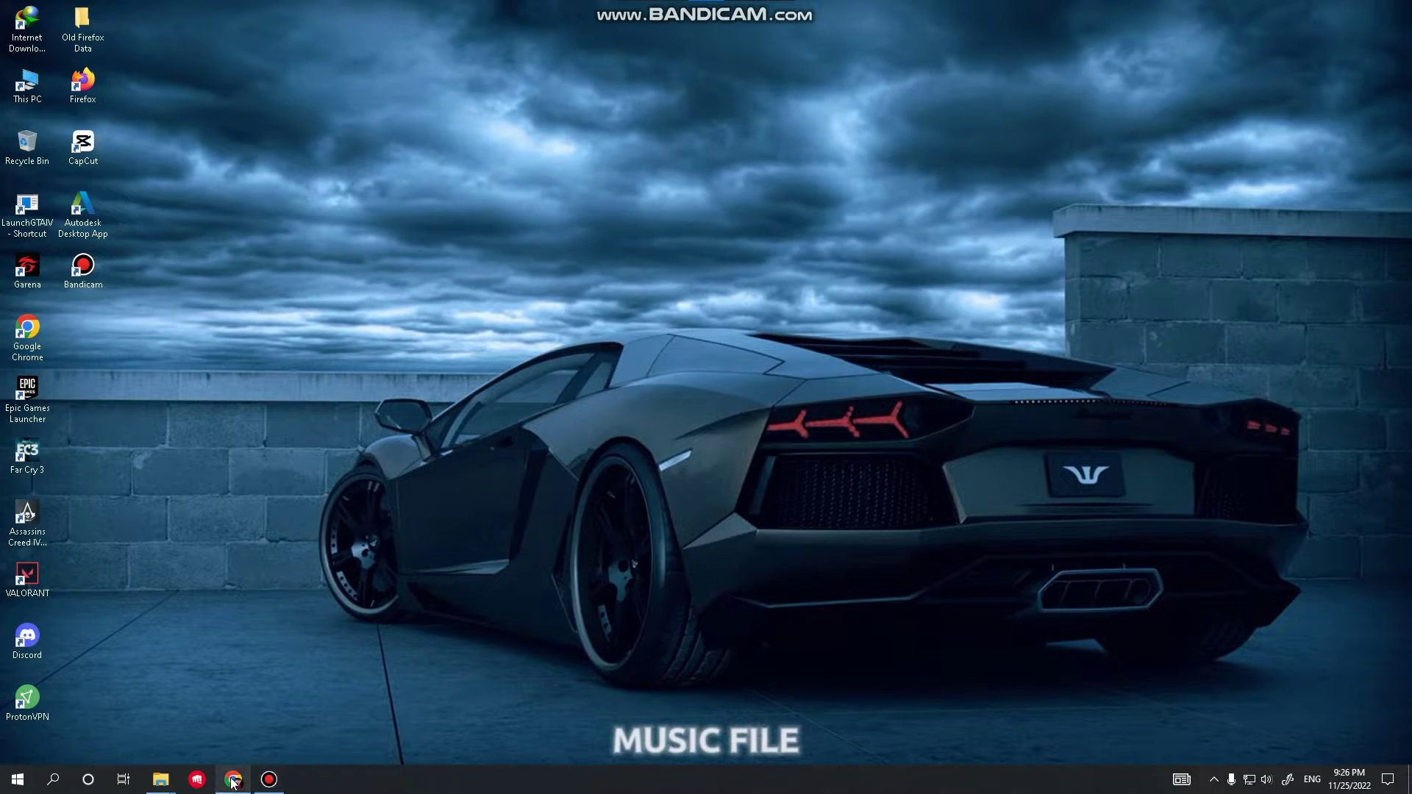
- Show the downloaded IDM 6.39 Serial Key.zip in its folder from Chrome's downloads list
left_click(1214, 780)
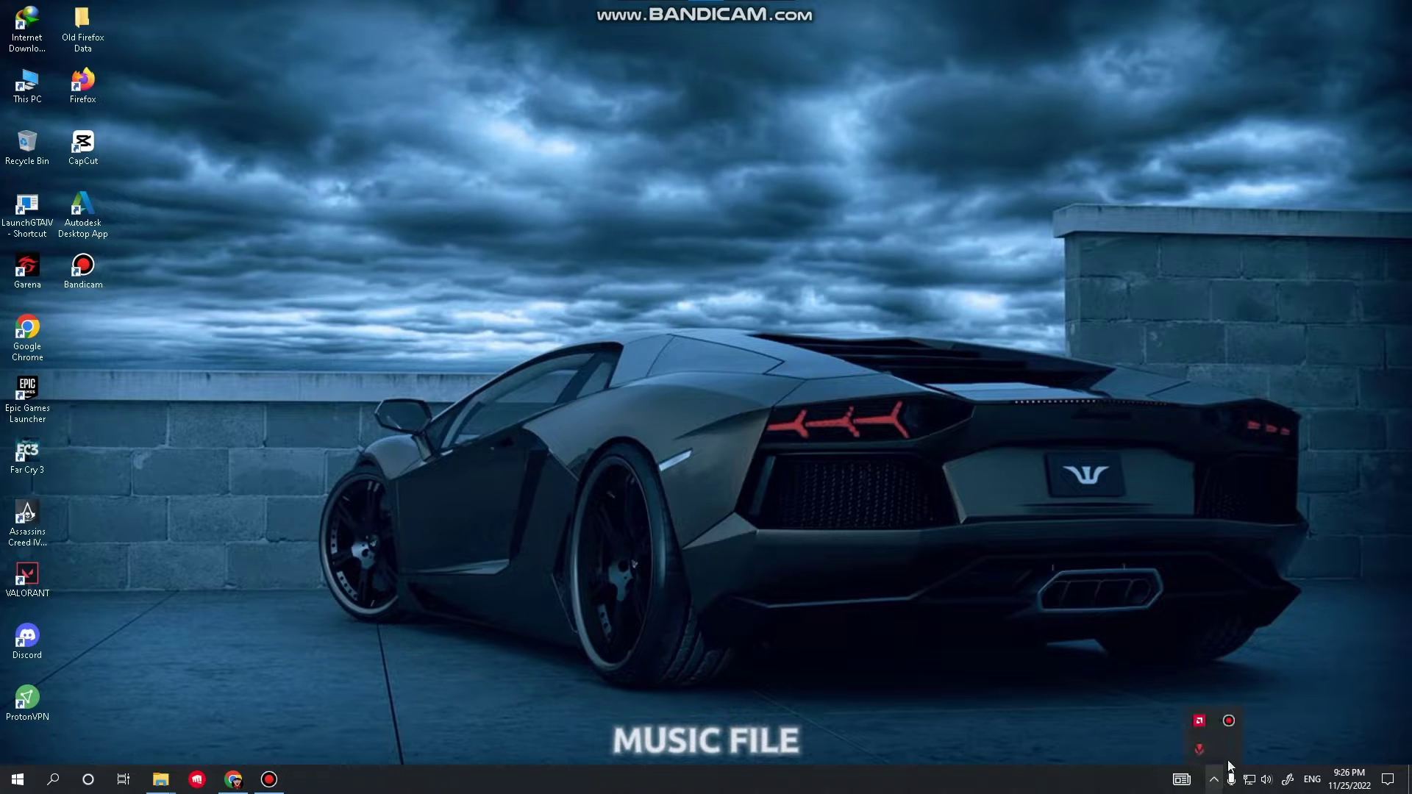
left_click(1214, 780)
mouse_move(238, 782)
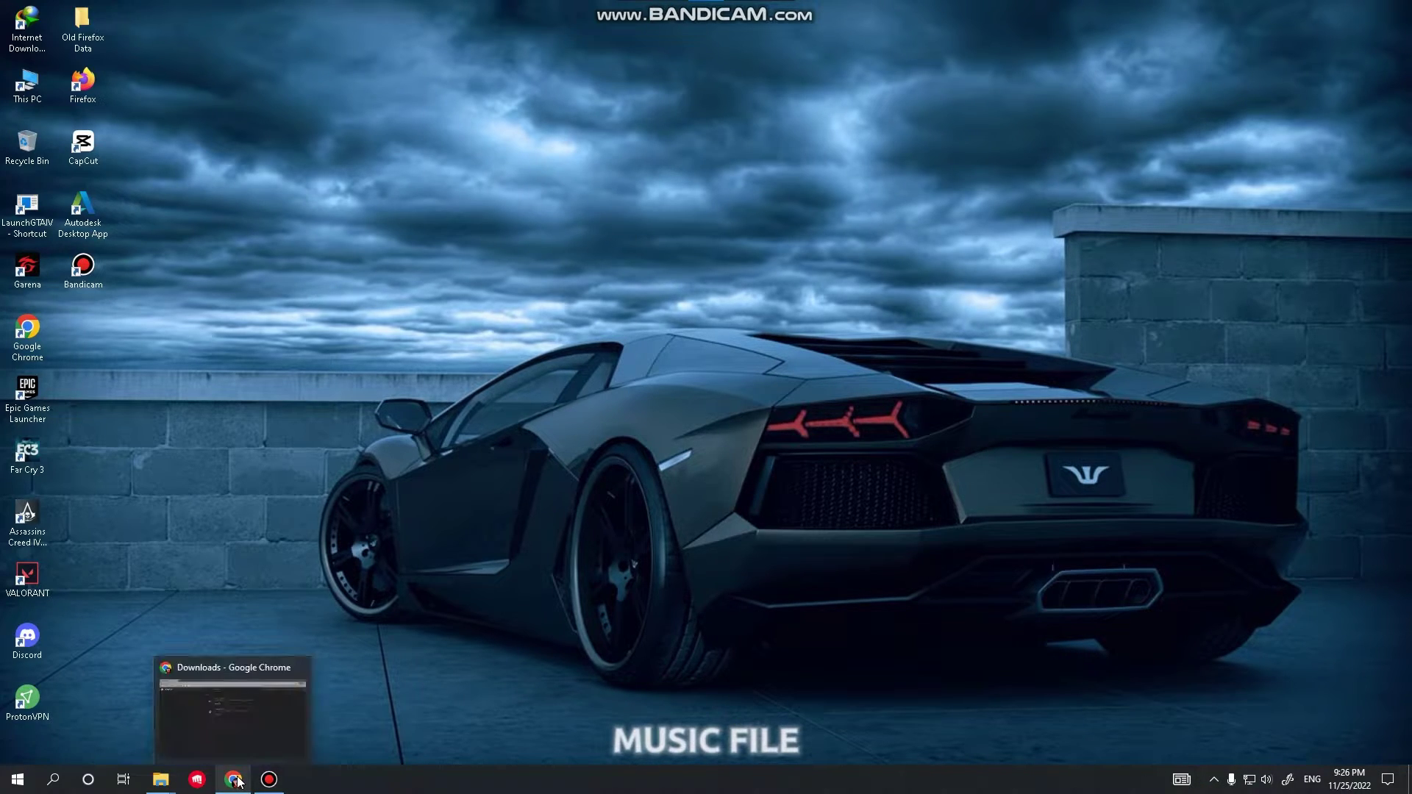
left_click(249, 736)
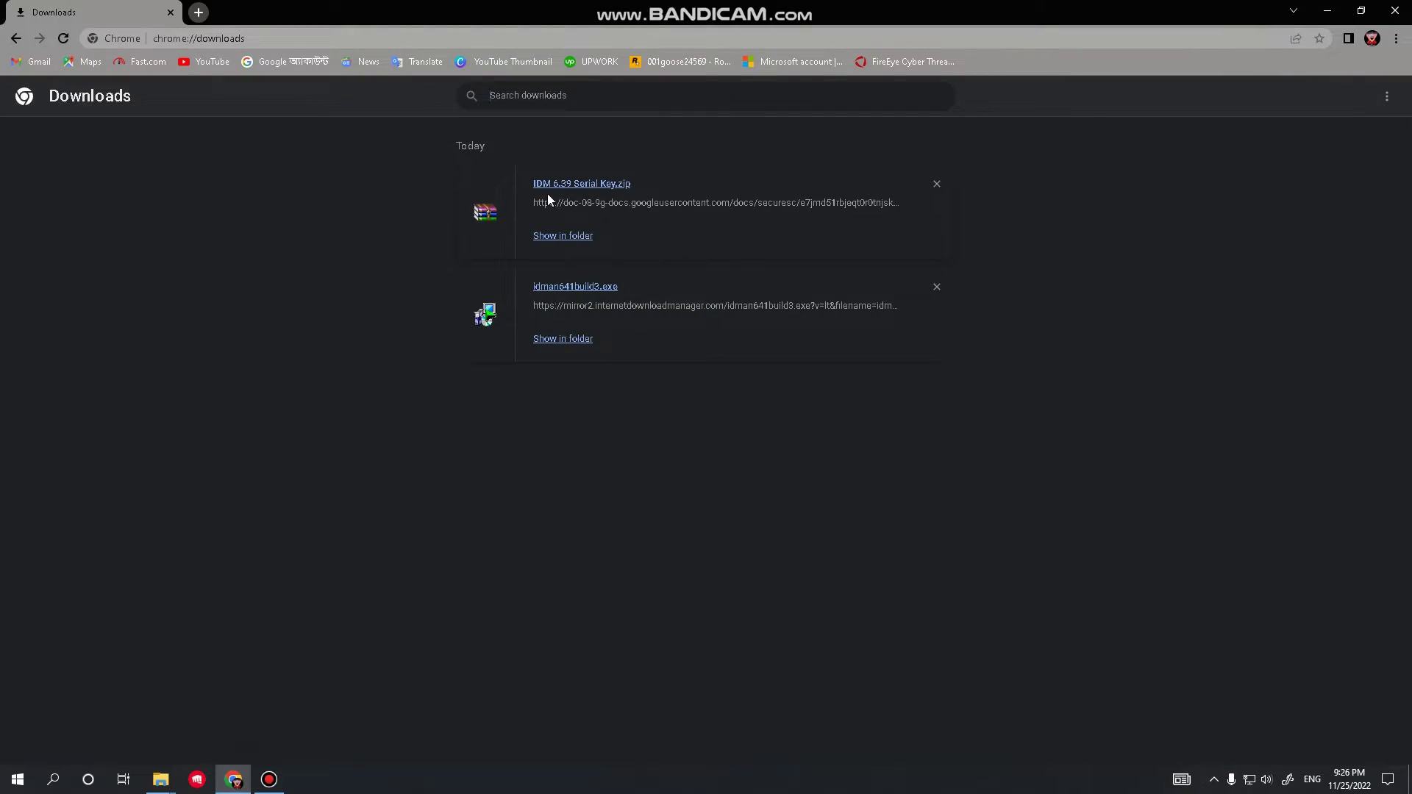
left_click(562, 236)
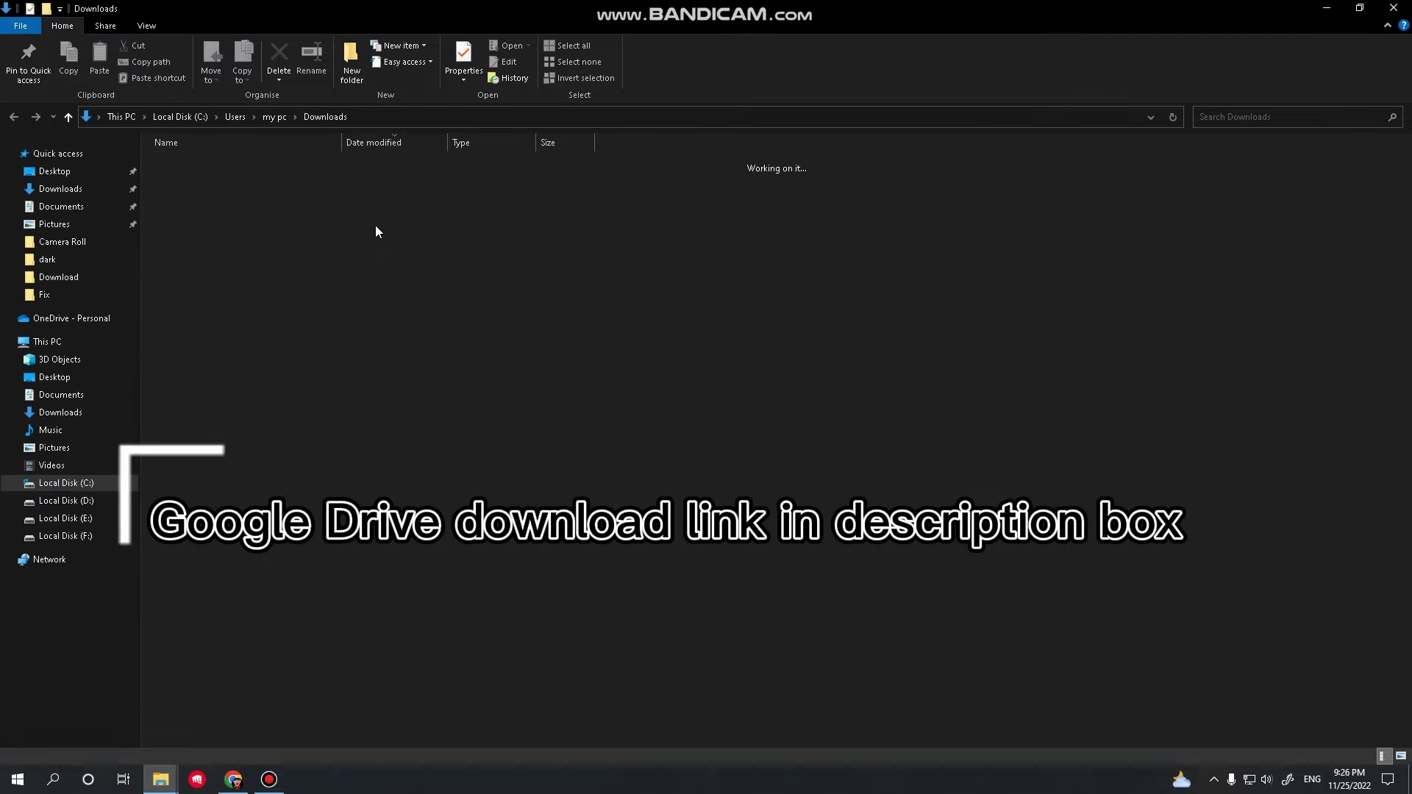
- Move the IDM 6.39 Serial Key archive from the Downloads folder to the desktop
right_click(273, 182)
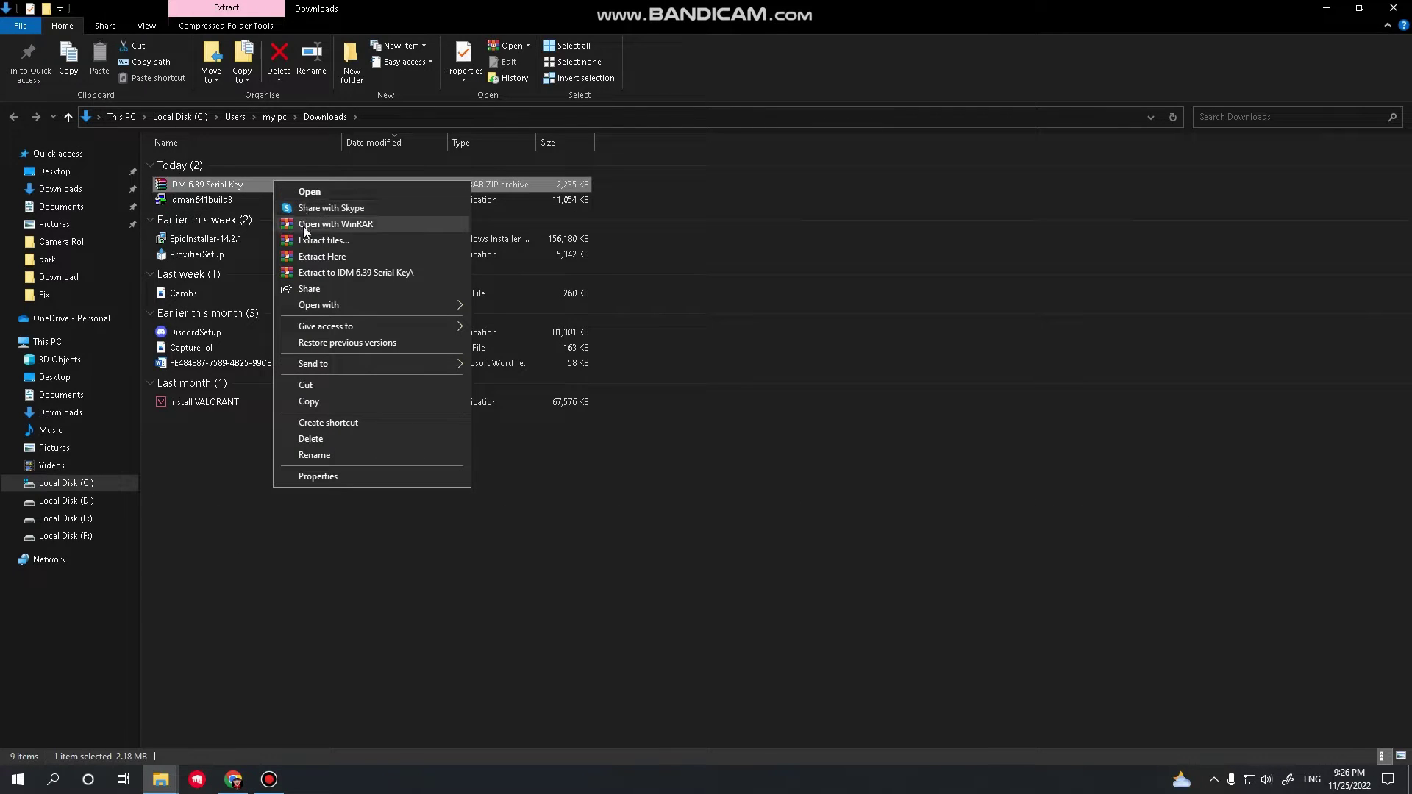
left_click(352, 384)
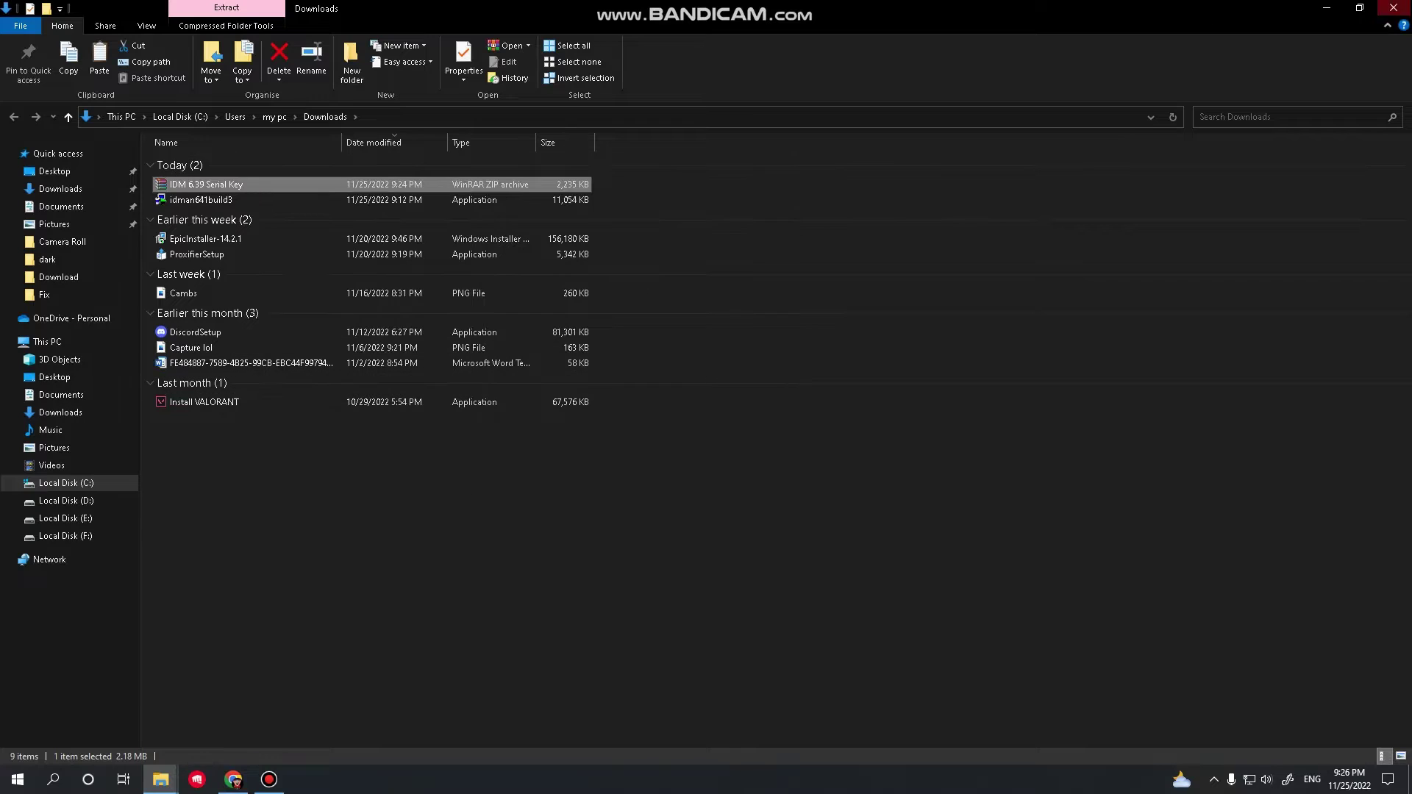
left_click(1326, 9)
left_click(1328, 15)
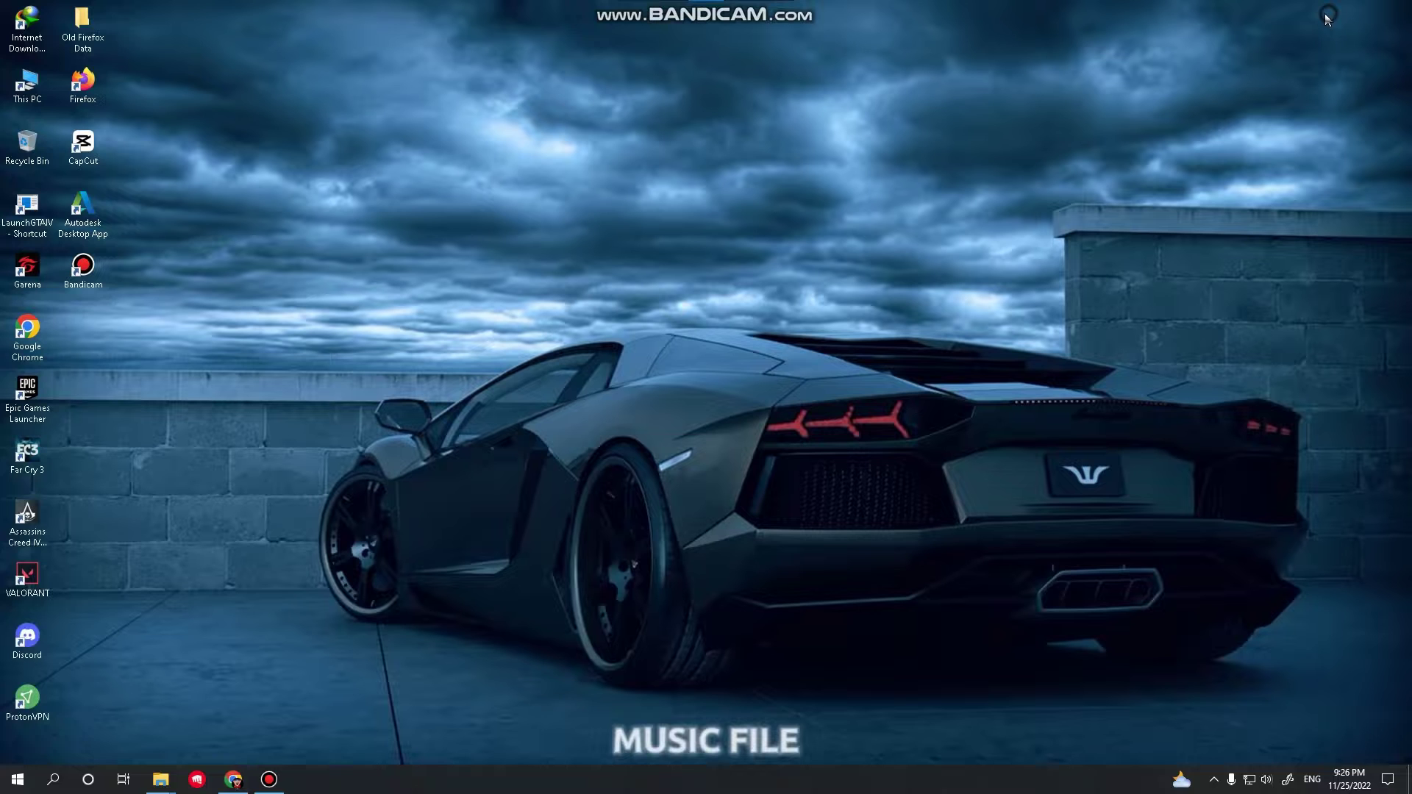
right_click(471, 90)
left_click(507, 164)
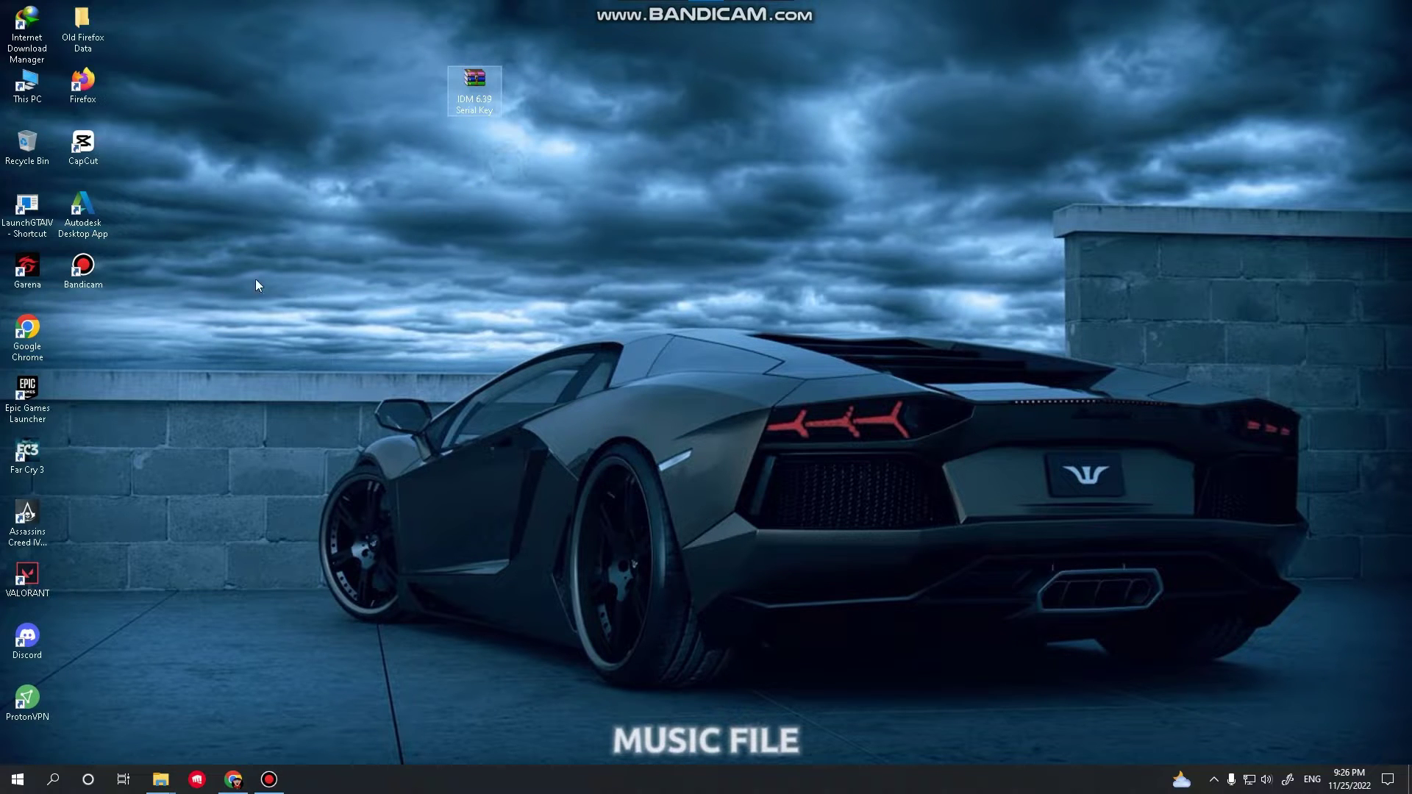
- Extract the IDM 6.39 Serial Key archive directly onto the desktop and refresh the desktop
right_click(491, 102)
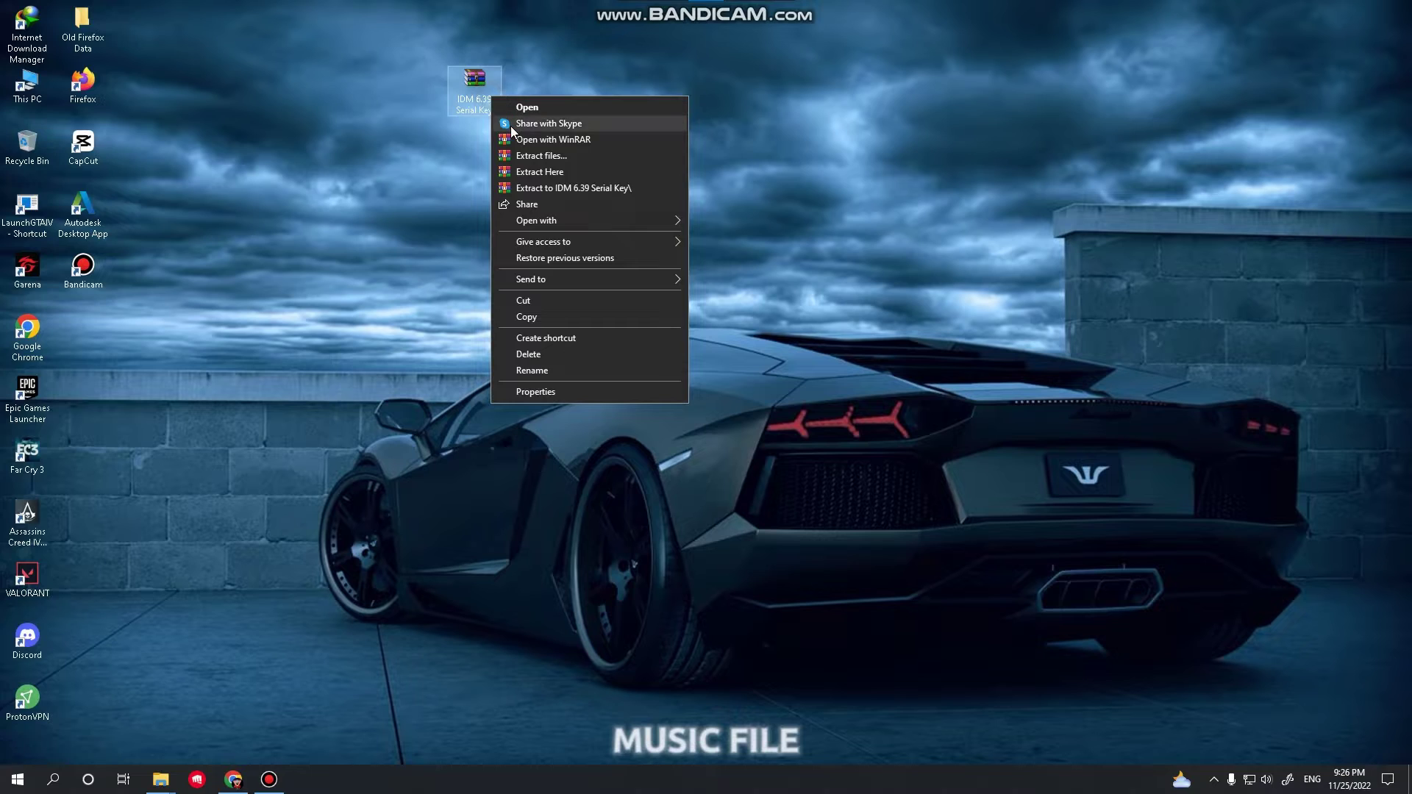
left_click(521, 164)
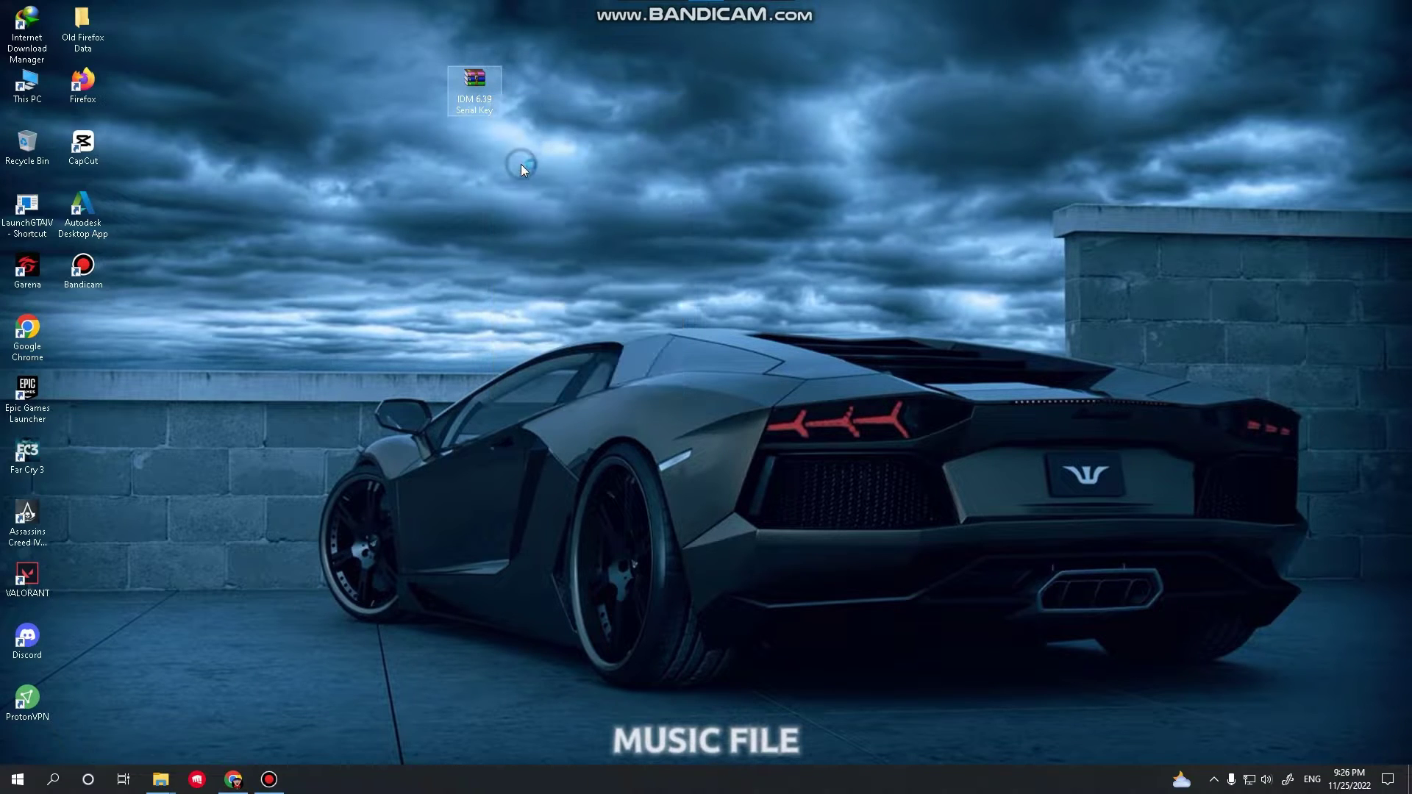
right_click(337, 161)
left_click(374, 208)
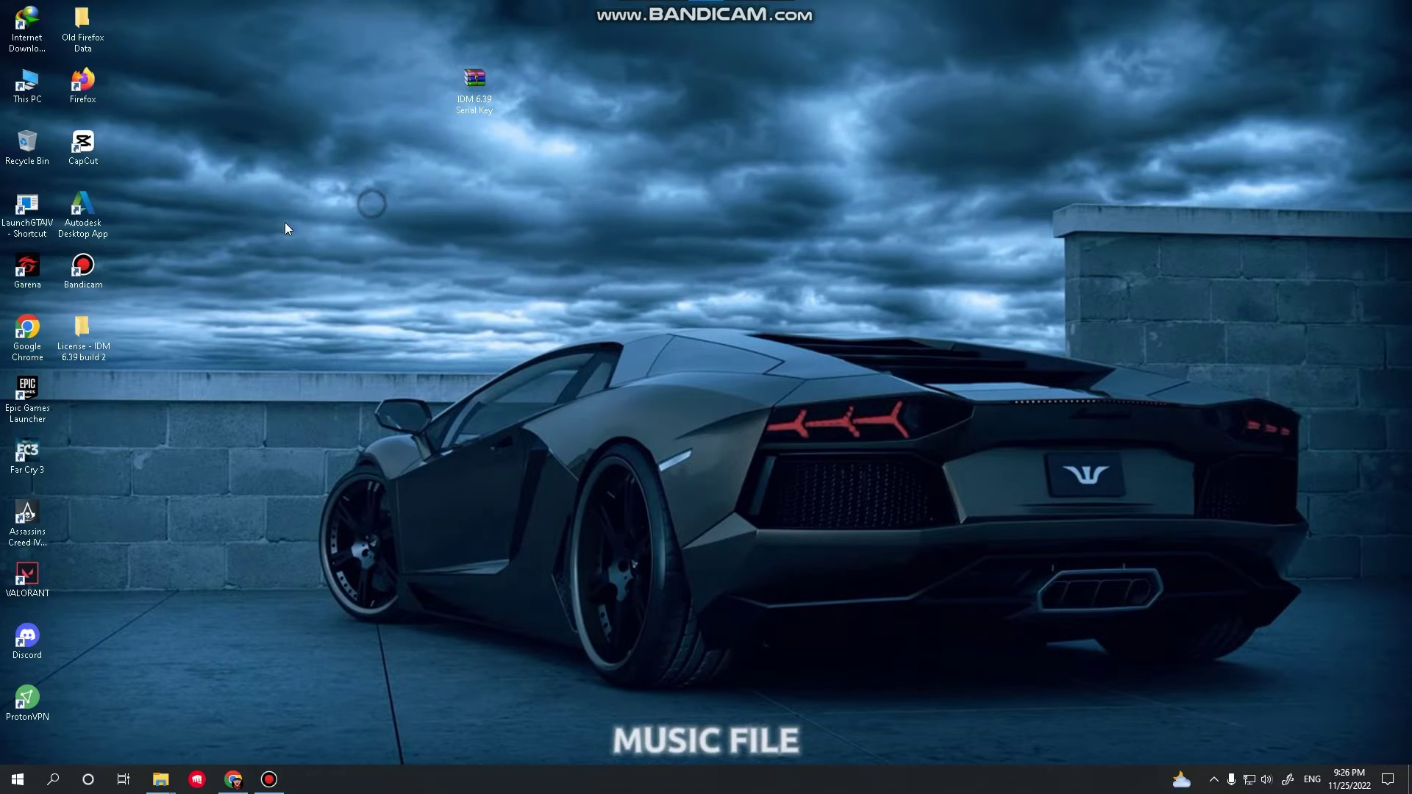
- Copy the IDMan application from the extracted License - IDM 6.39 build 2 folder and minimize the folder window
double_click(83, 333)
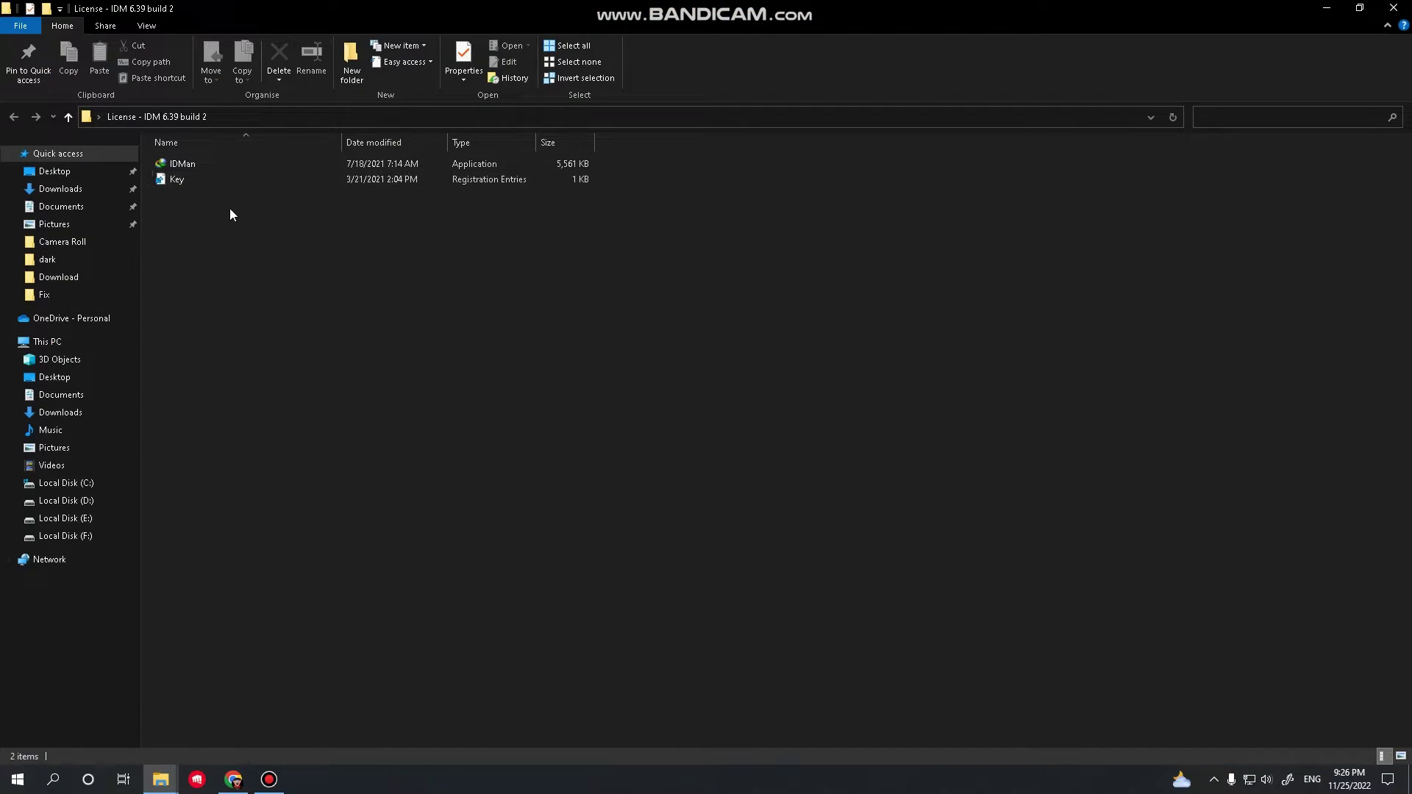
left_click(202, 164)
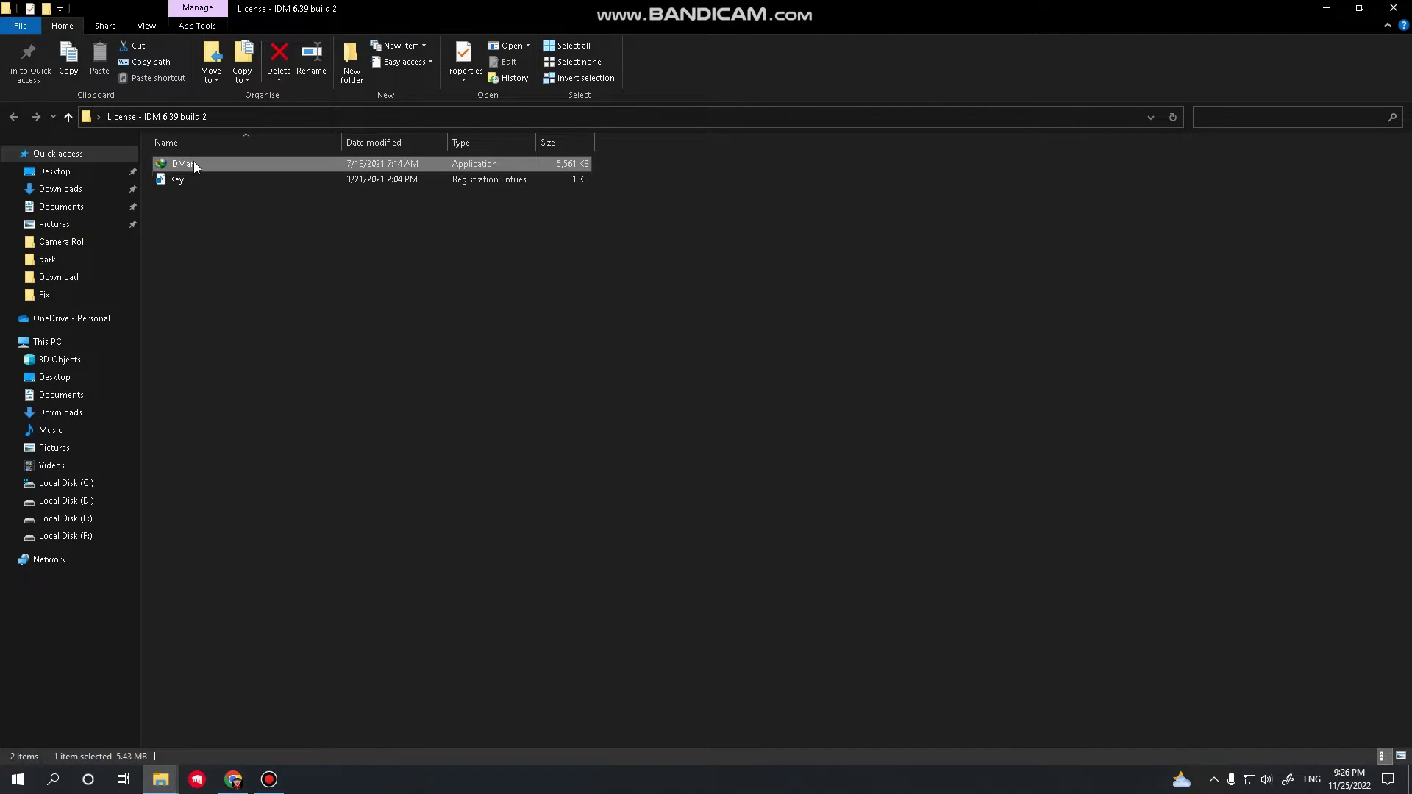
right_click(193, 162)
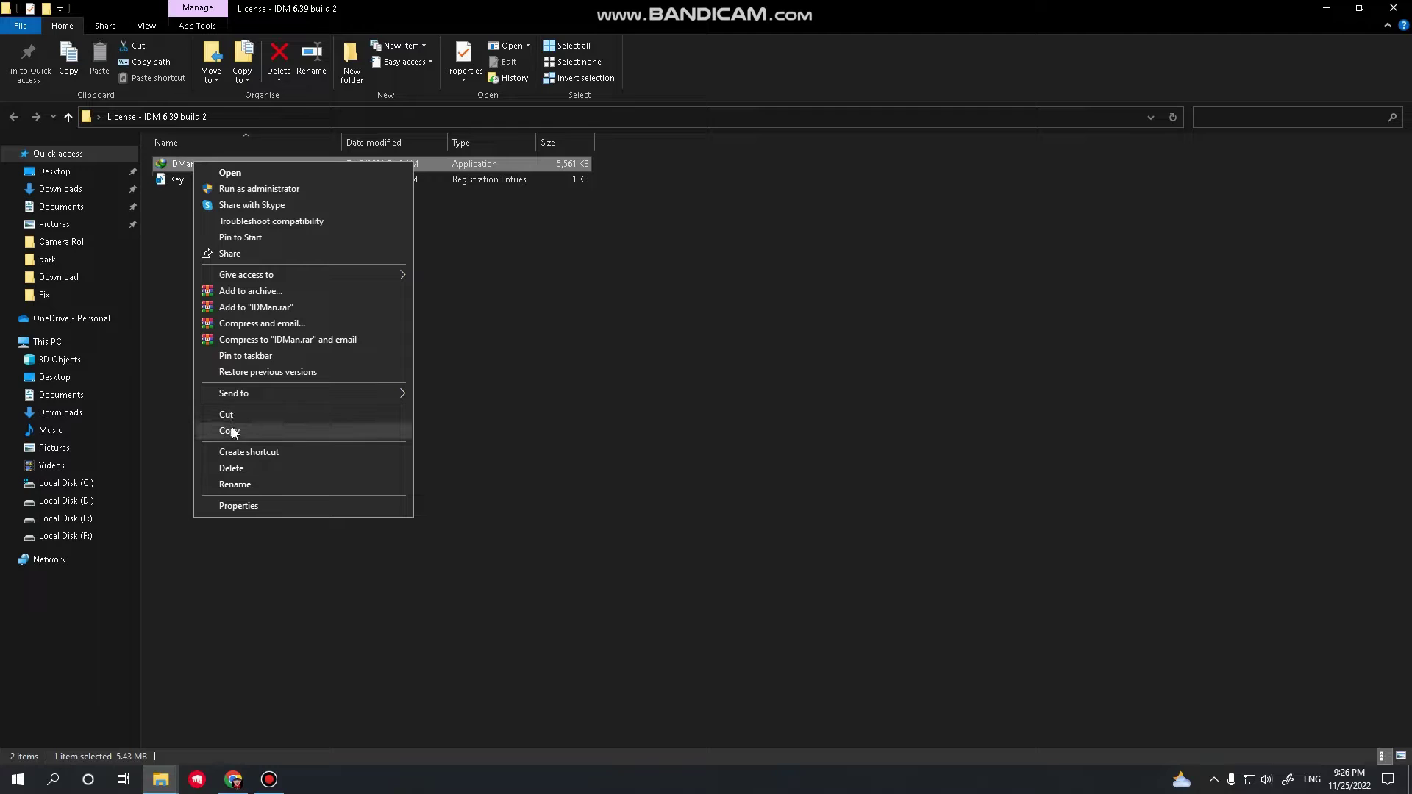
left_click(229, 431)
left_click(1327, 7)
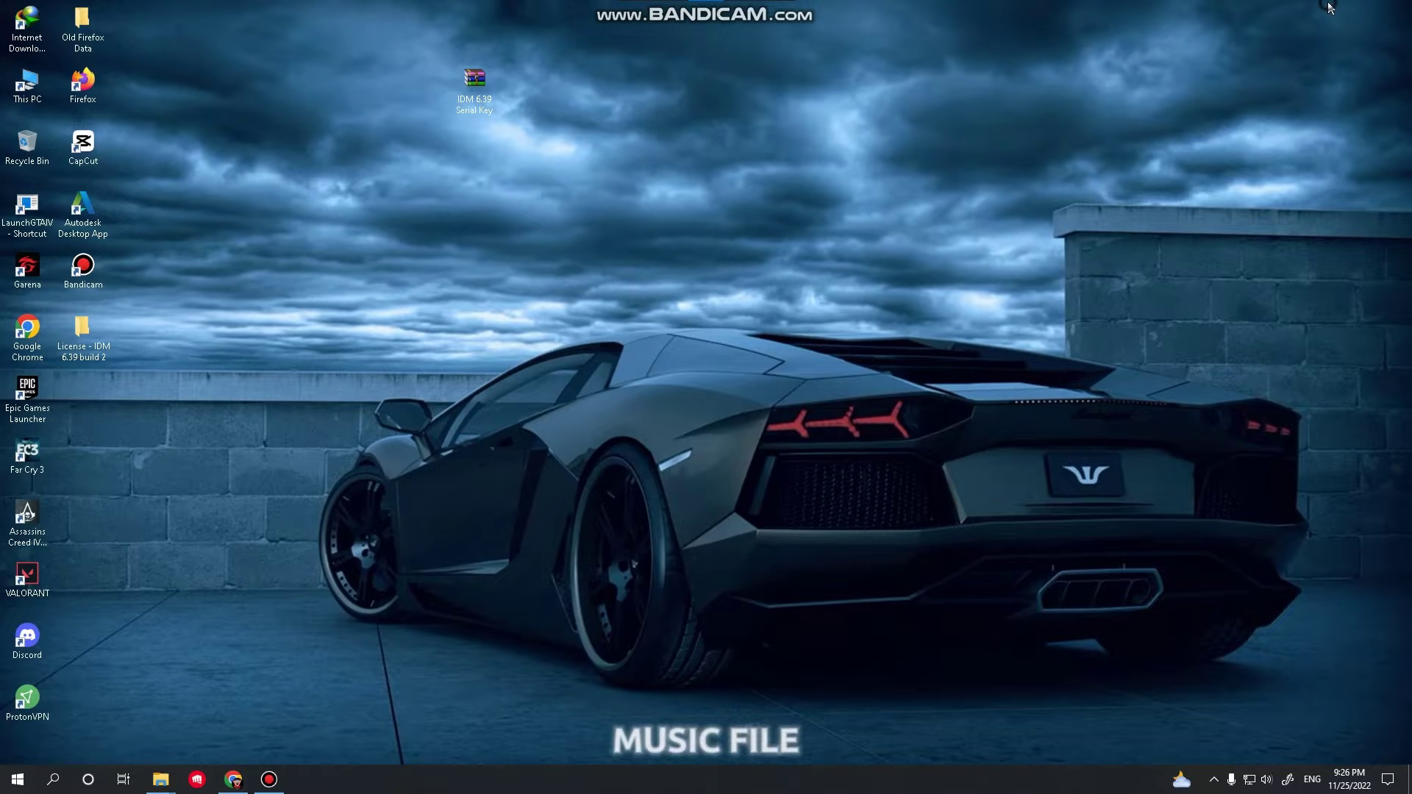
- Paste the copied IDMan application into Internet Download Manager's installation folder, replacing the existing file, then close the folder and refresh the desktop
right_click(41, 27)
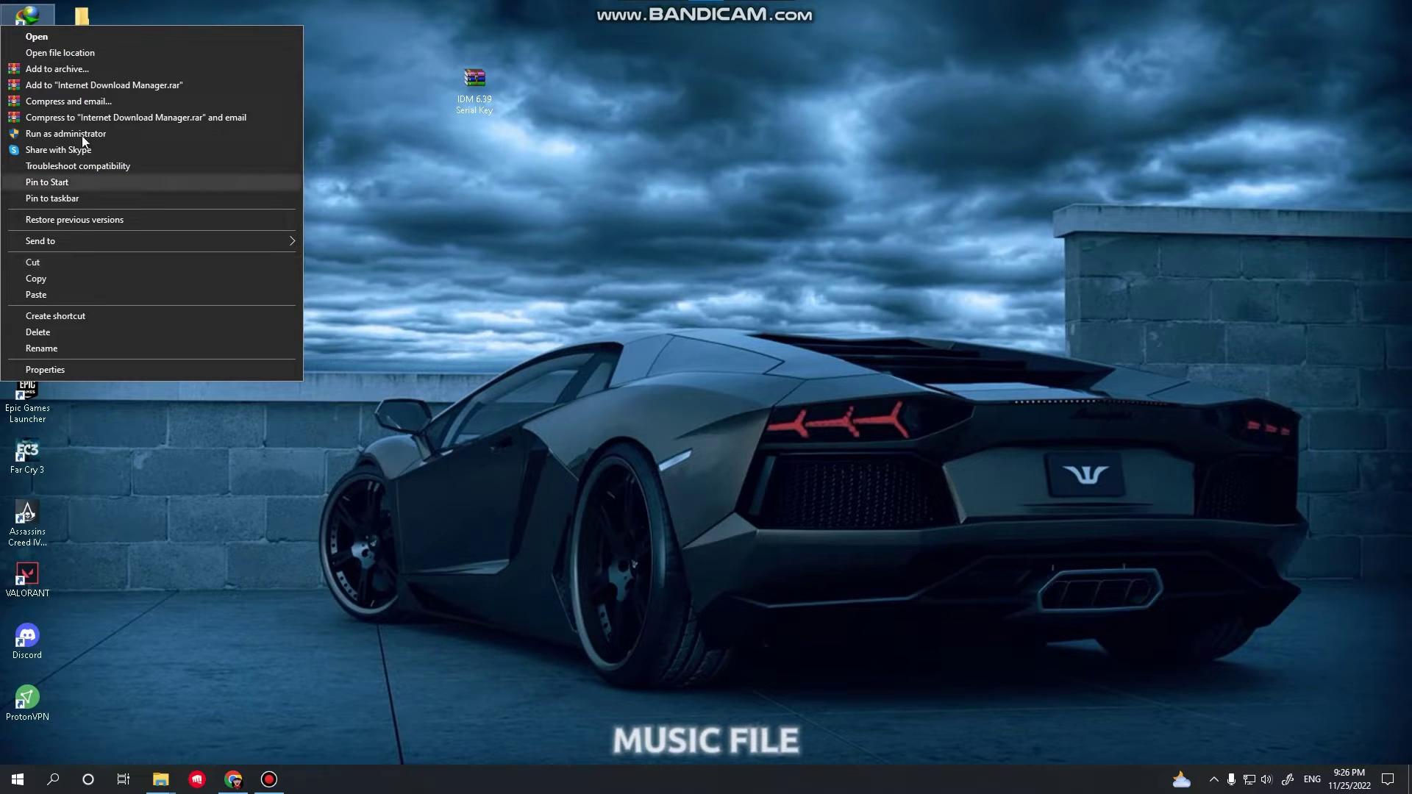
left_click(91, 52)
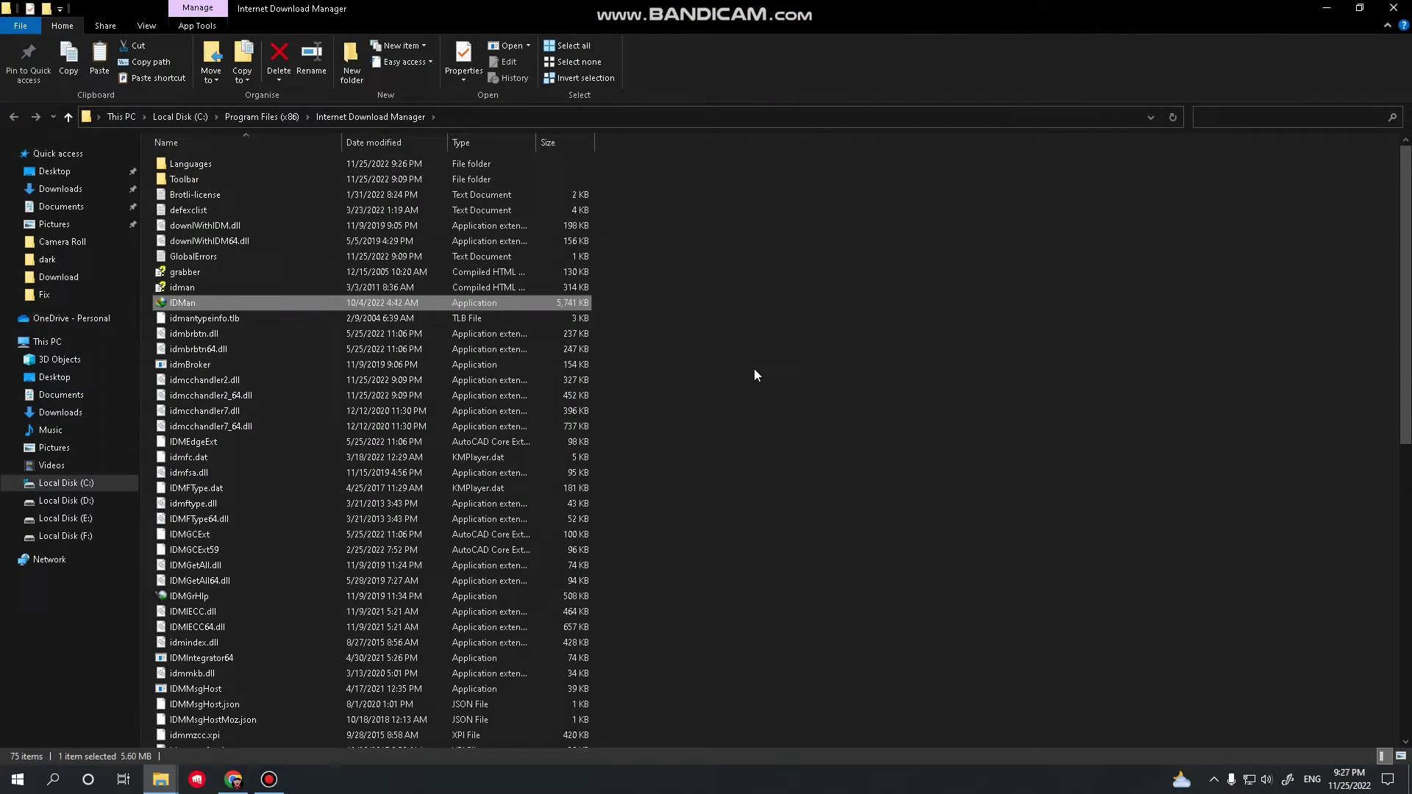
right_click(754, 375)
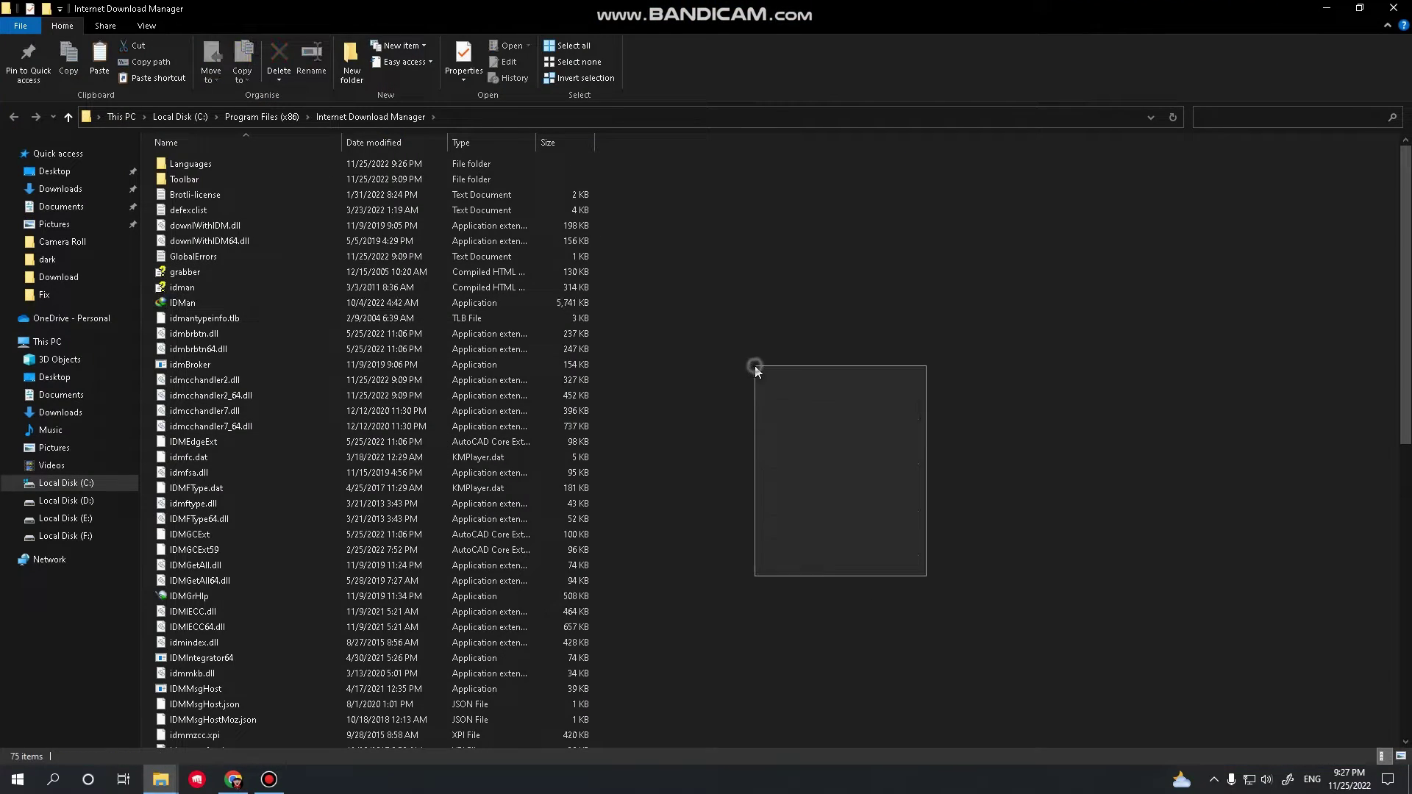
left_click(781, 468)
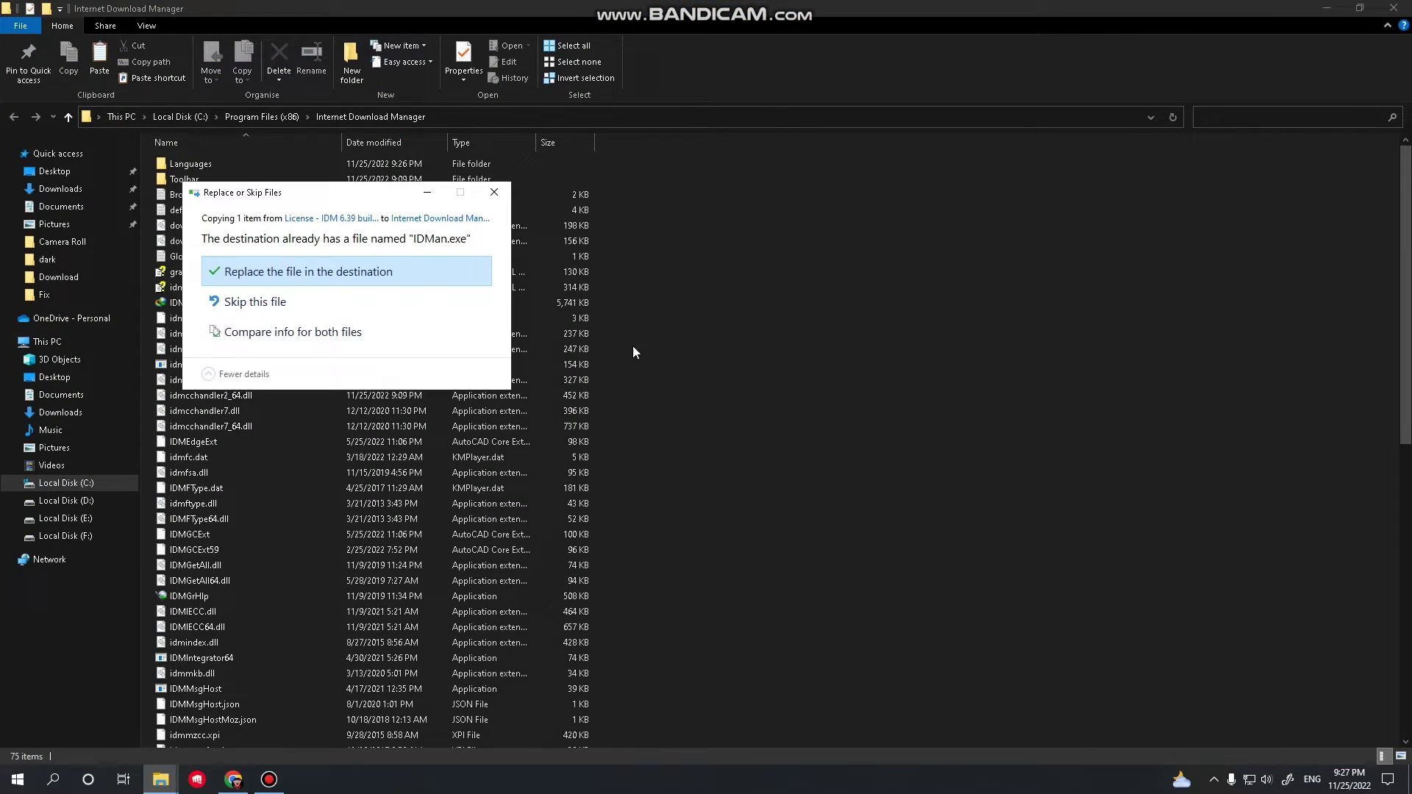
left_click(345, 283)
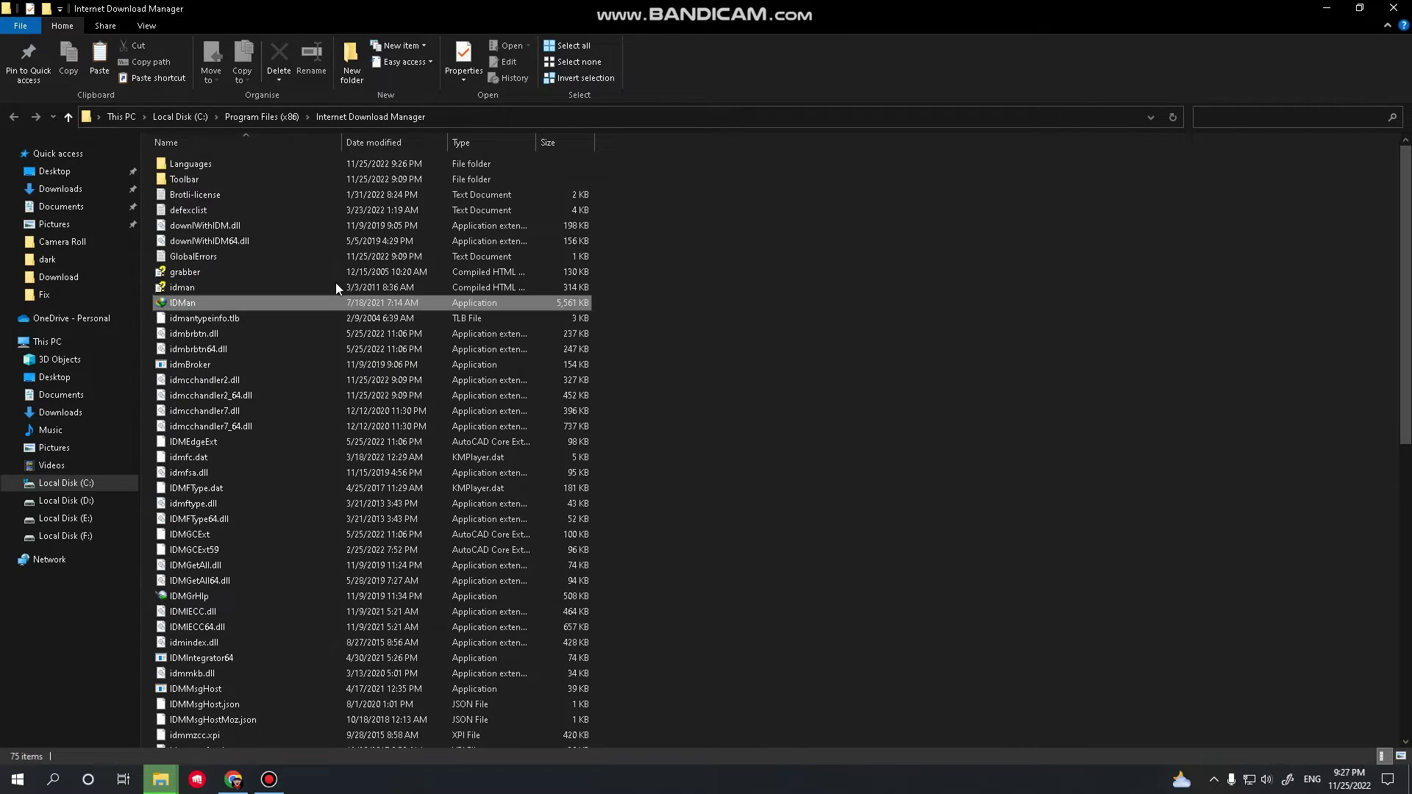
left_click(1394, 8)
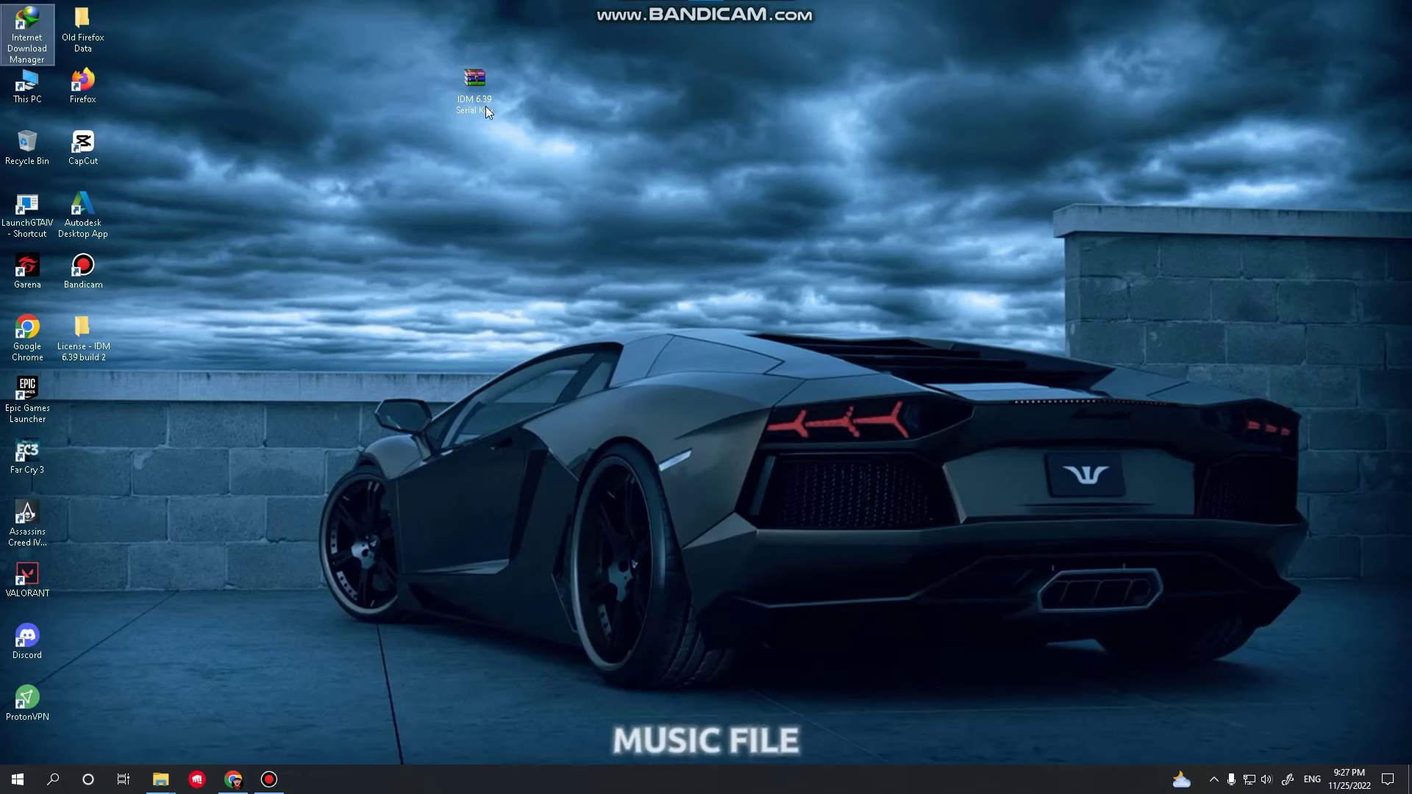
right_click(211, 77)
left_click(243, 121)
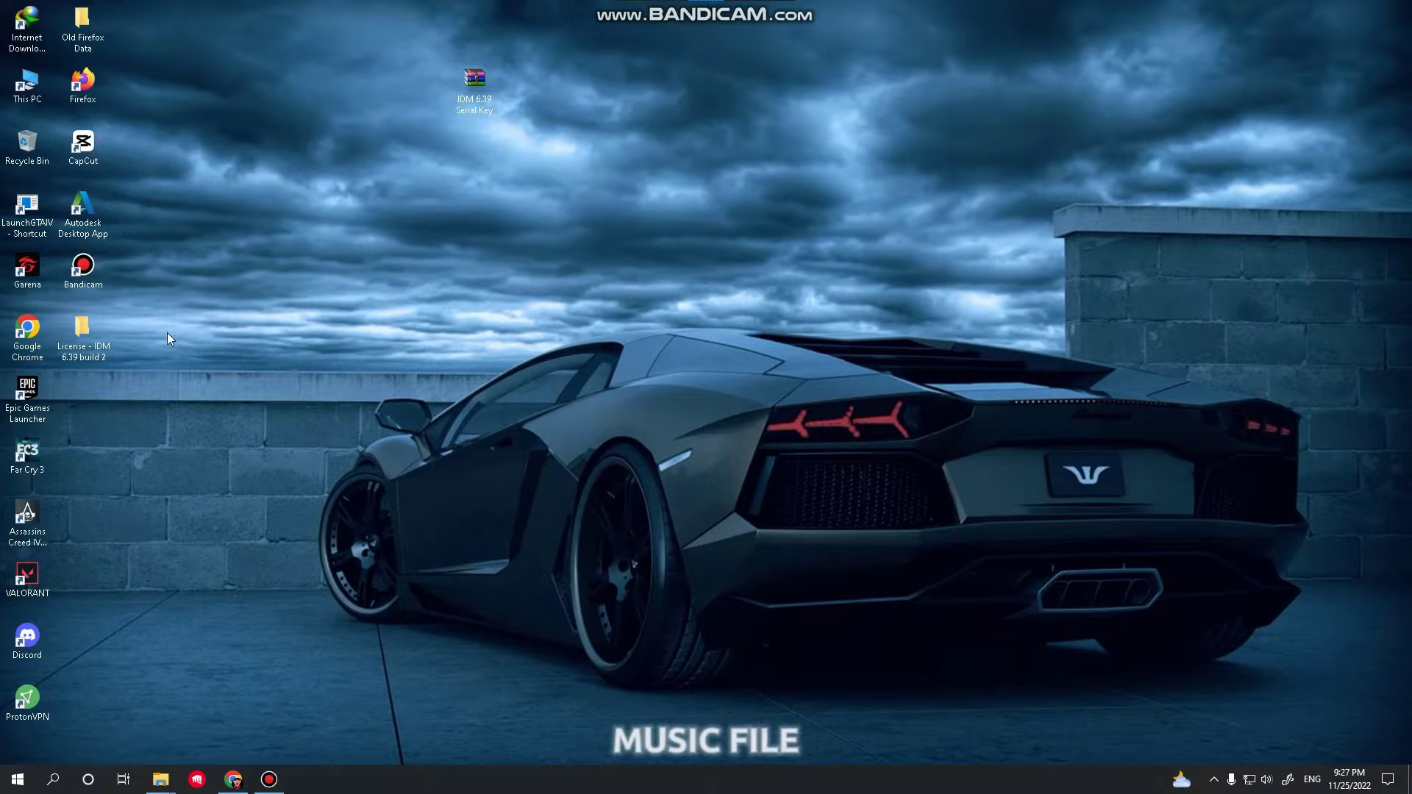
- Open the extracted License - IDM 6.39 build 2 folder from the desktop in a maximized window
double_click(82, 334)
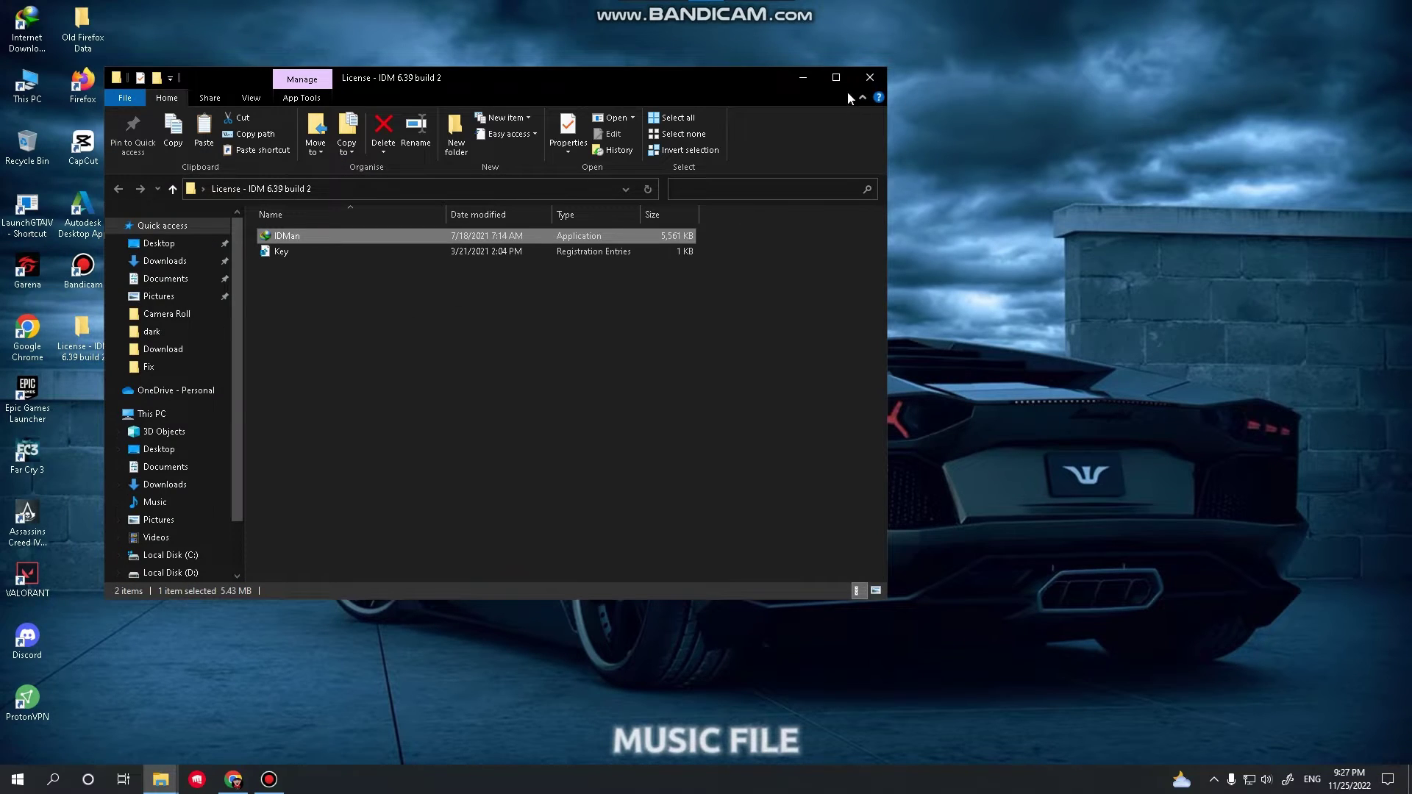
left_click(836, 78)
left_click(226, 328)
key("ctrl+shift+d")
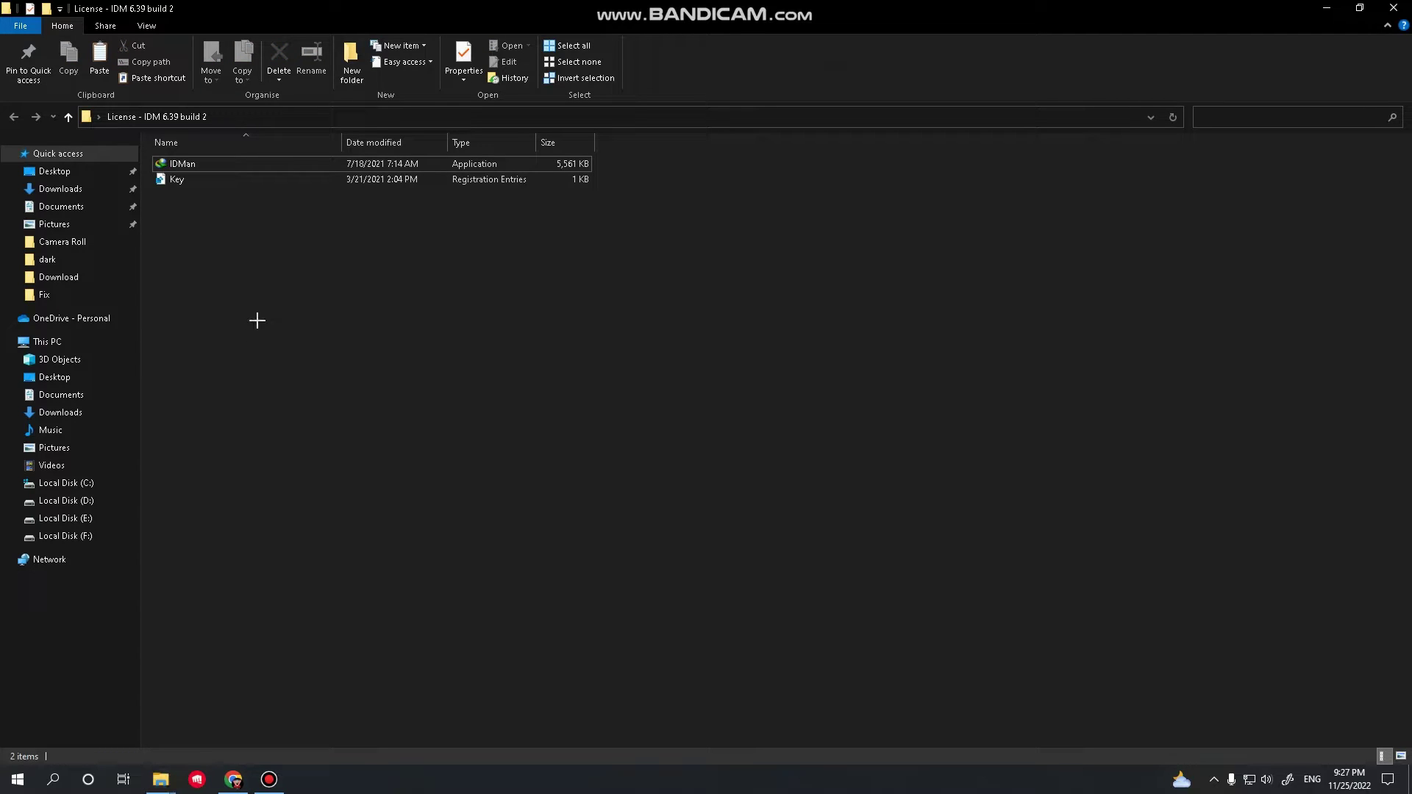
mouse_move(302, 269)
left_mouse_down()
mouse_move(281, 208)
mouse_move(142, 167)
left_mouse_up()
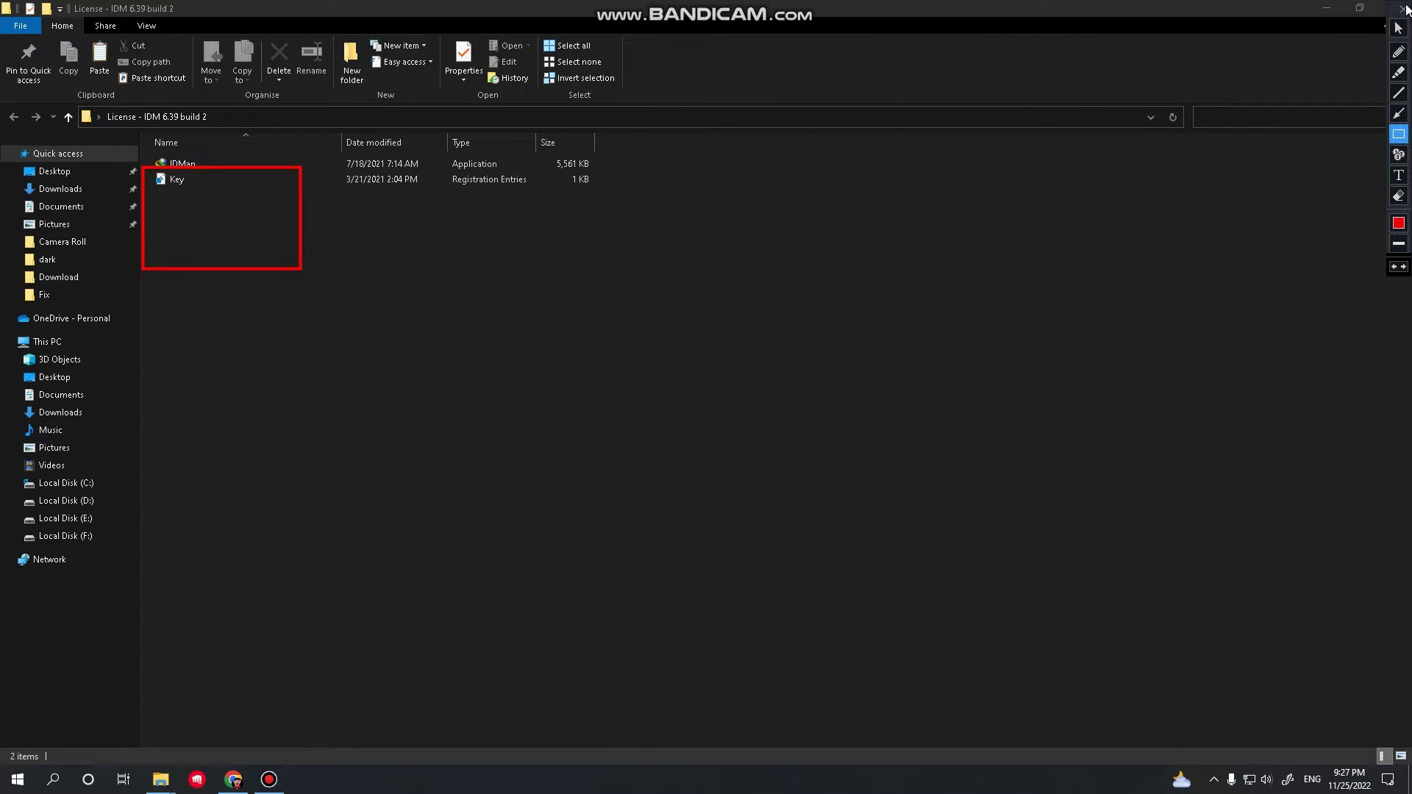
left_click(1403, 8)
- Merge the Key registration entries file into the Windows registry, close the folder and refresh the desktop
double_click(422, 182)
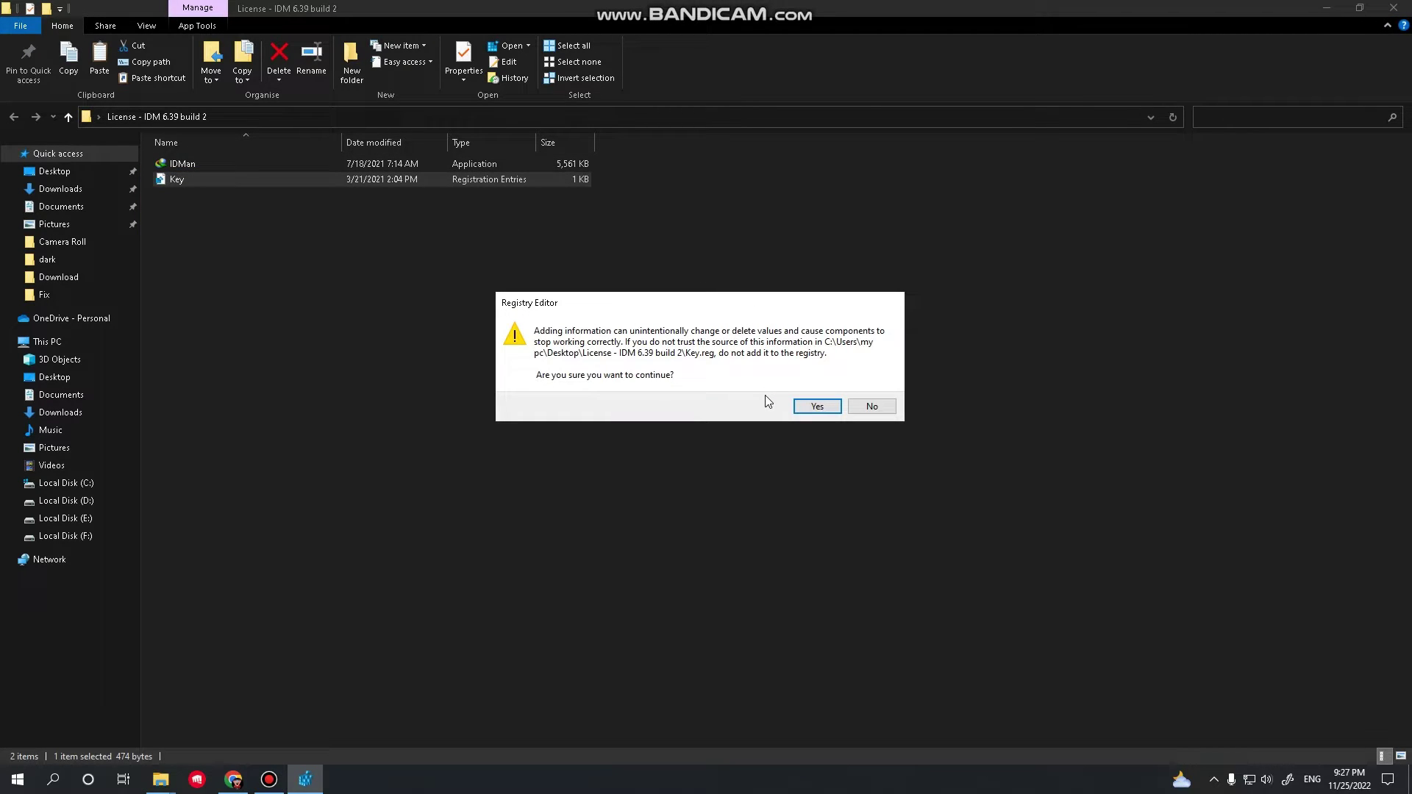
key("ctrl+shift+d")
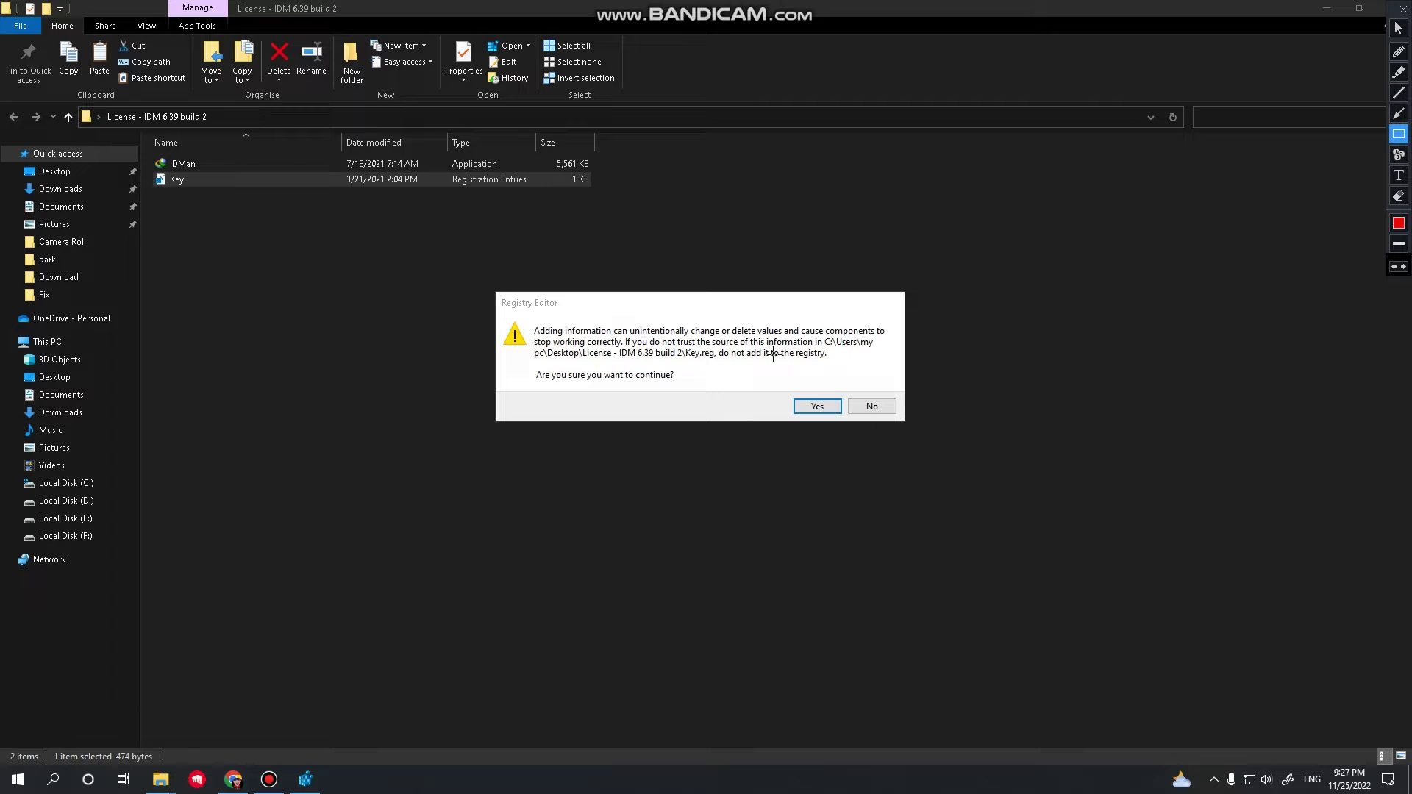
mouse_move(773, 385)
left_mouse_down()
mouse_move(825, 441)
mouse_move(839, 432)
left_mouse_up()
key("ctrl+shift+d")
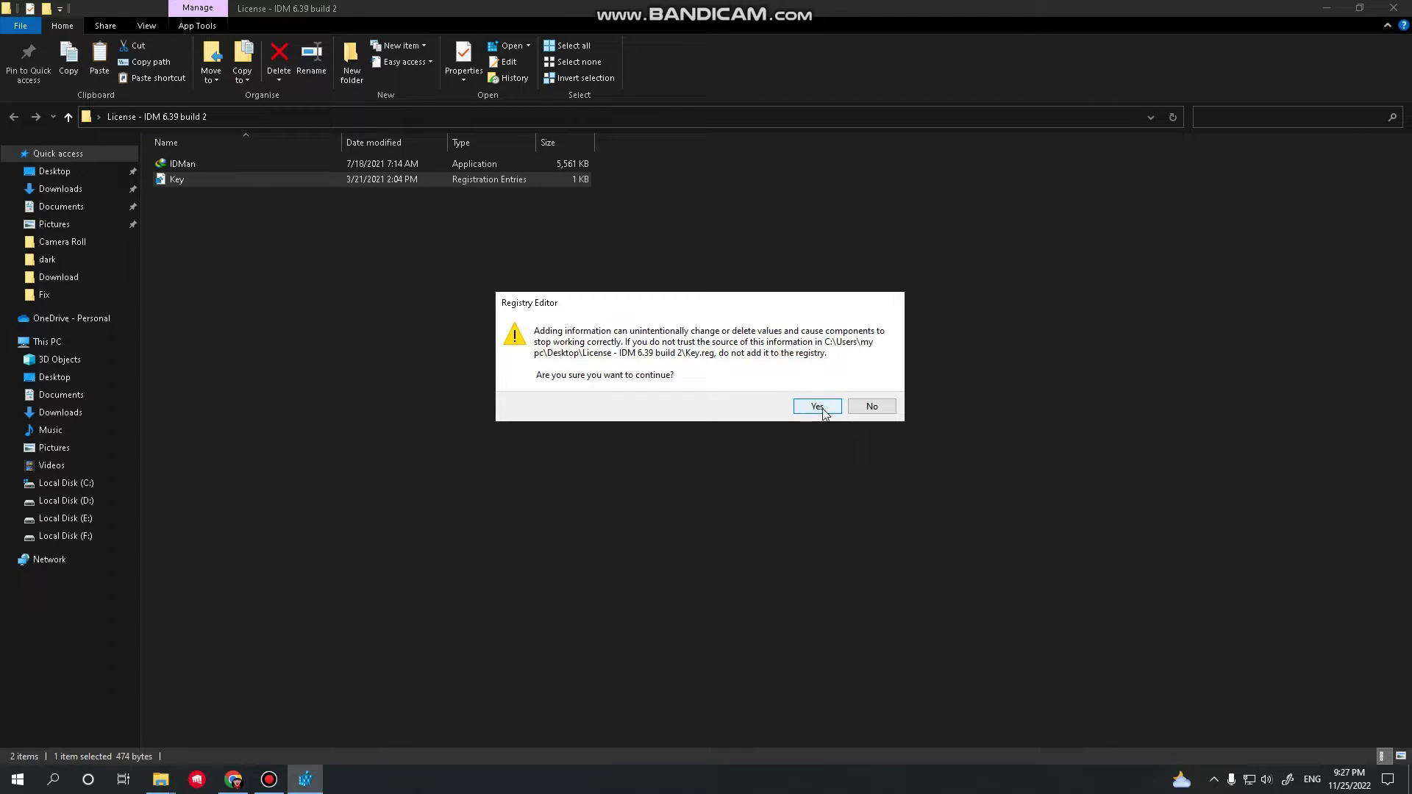
left_click(818, 407)
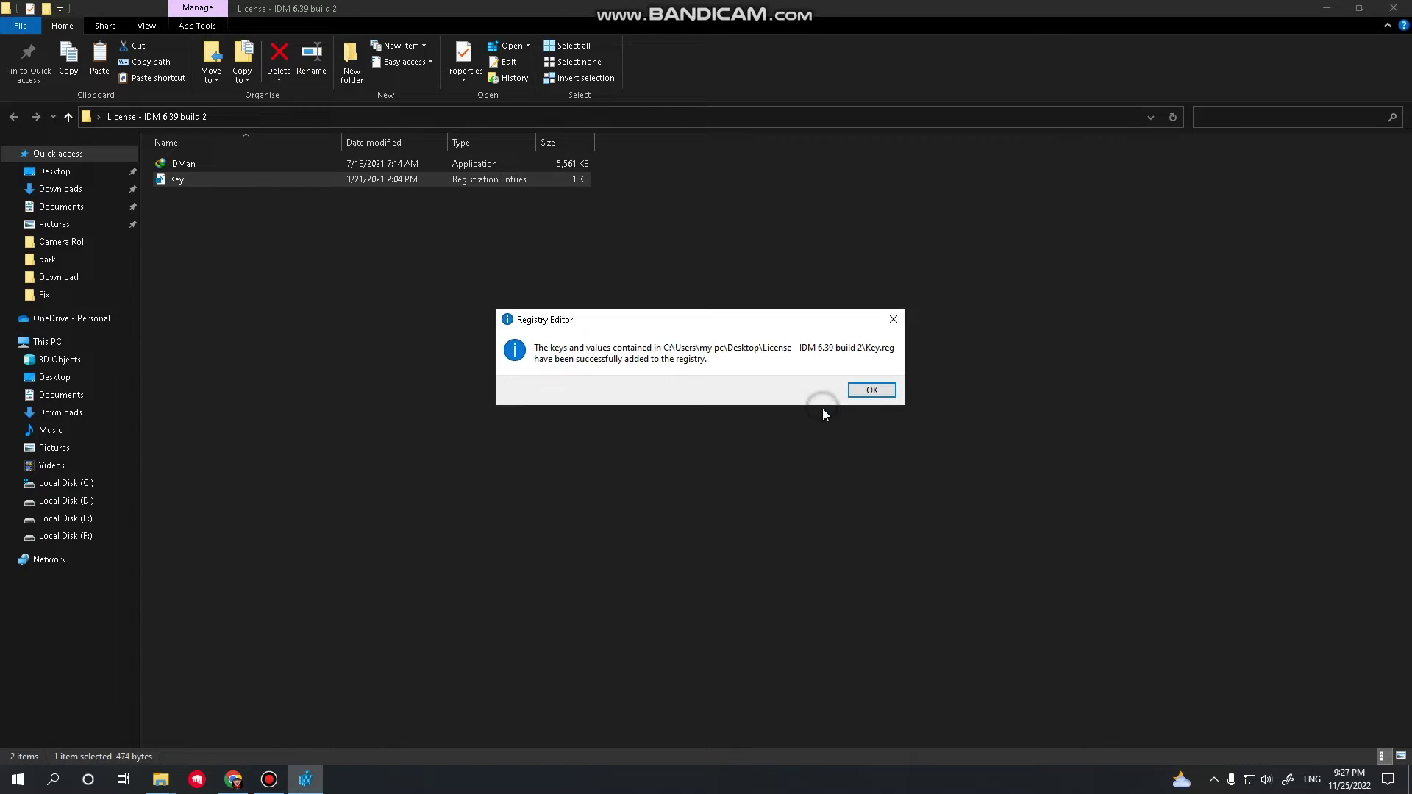
left_click(858, 394)
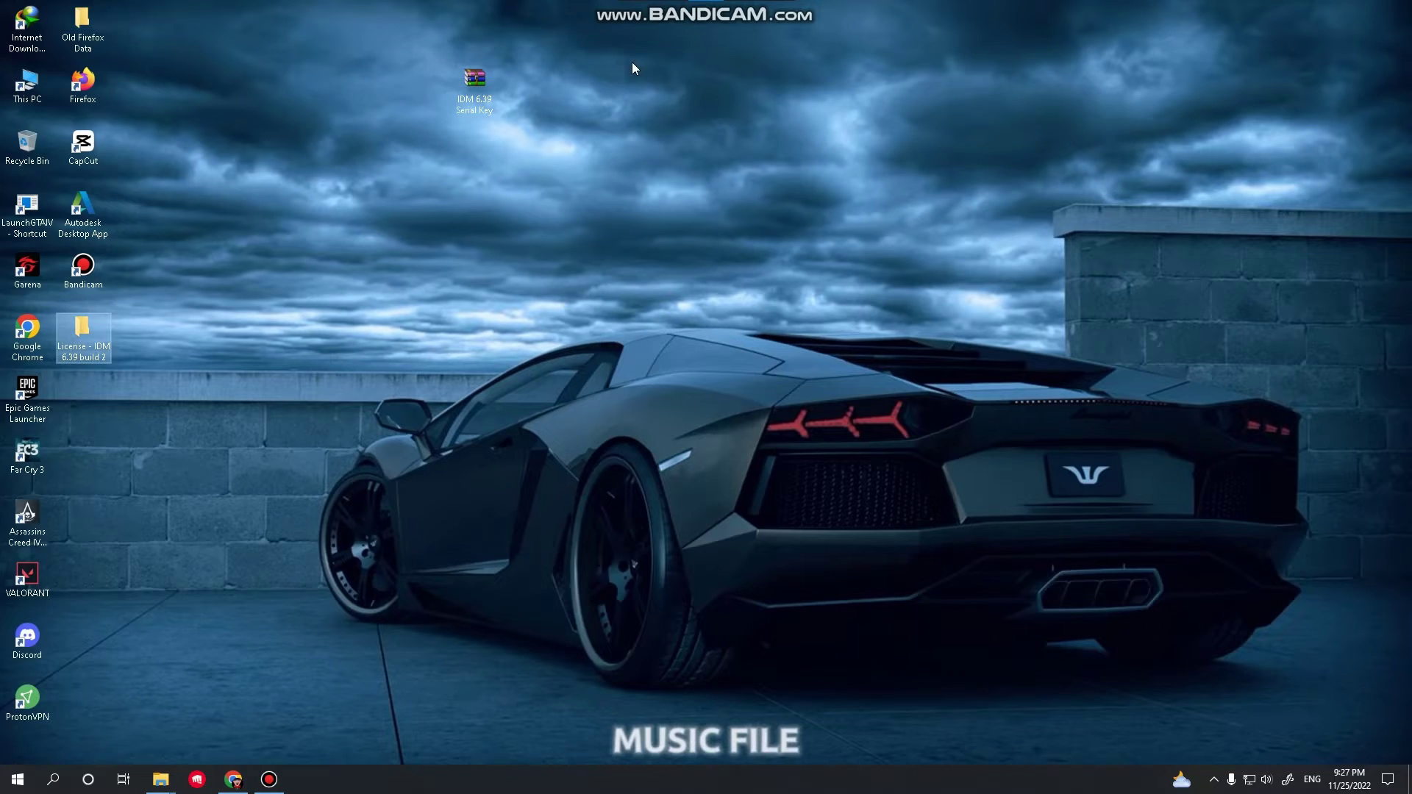
right_click(633, 62)
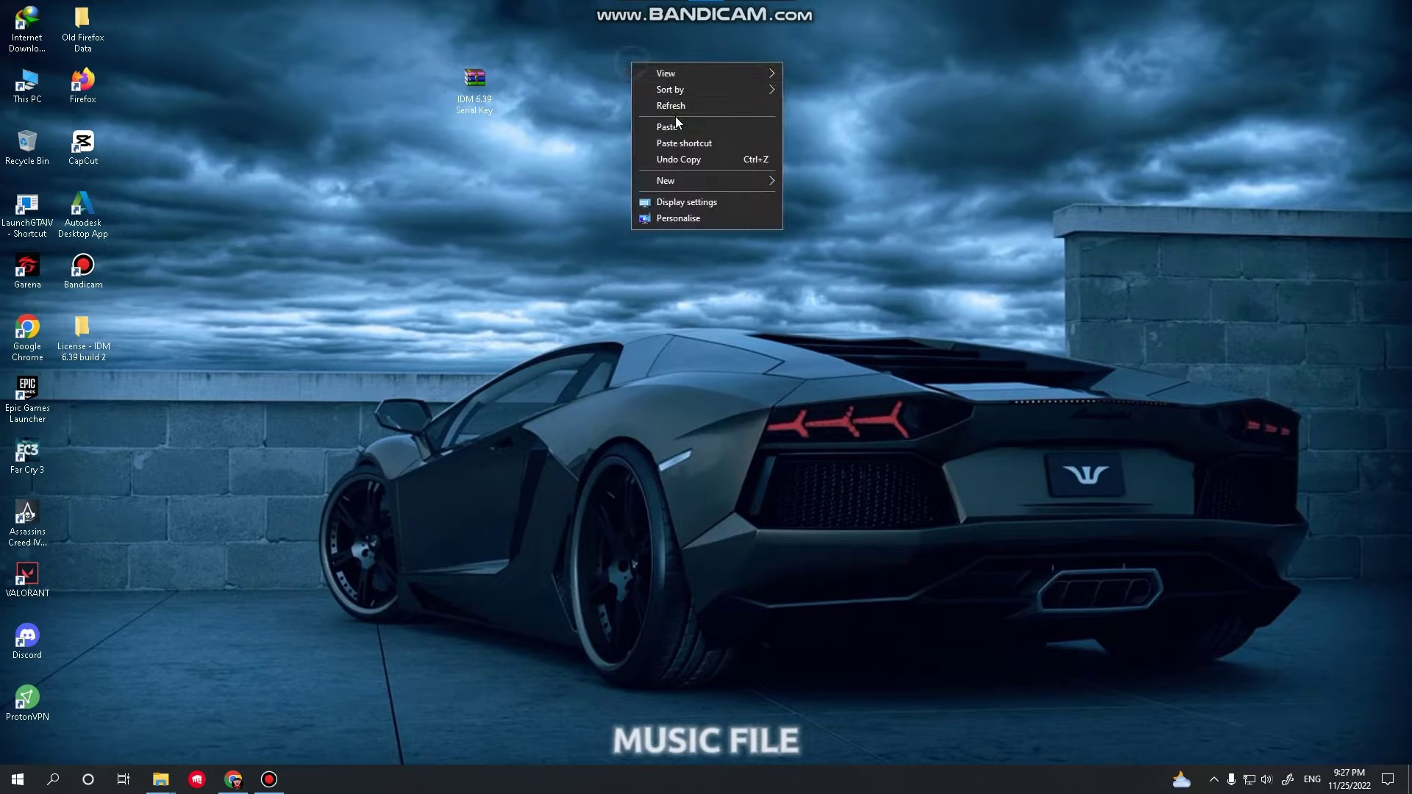
right_click(674, 113)
left_click(704, 159)
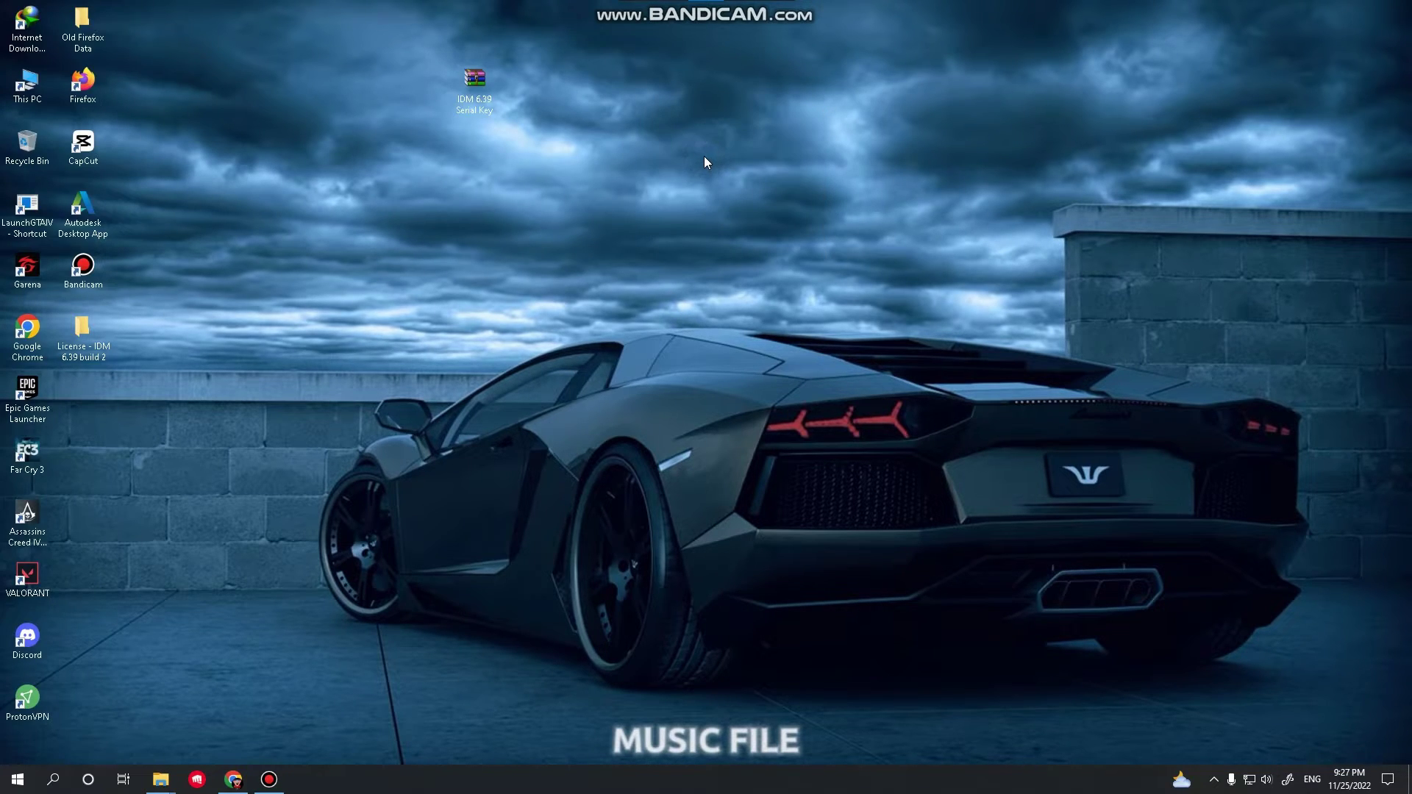
- Launch Internet Download Manager and dismiss the Google Chrome Integration notice and the Tip of the Day
key("super+r")
key("Return")
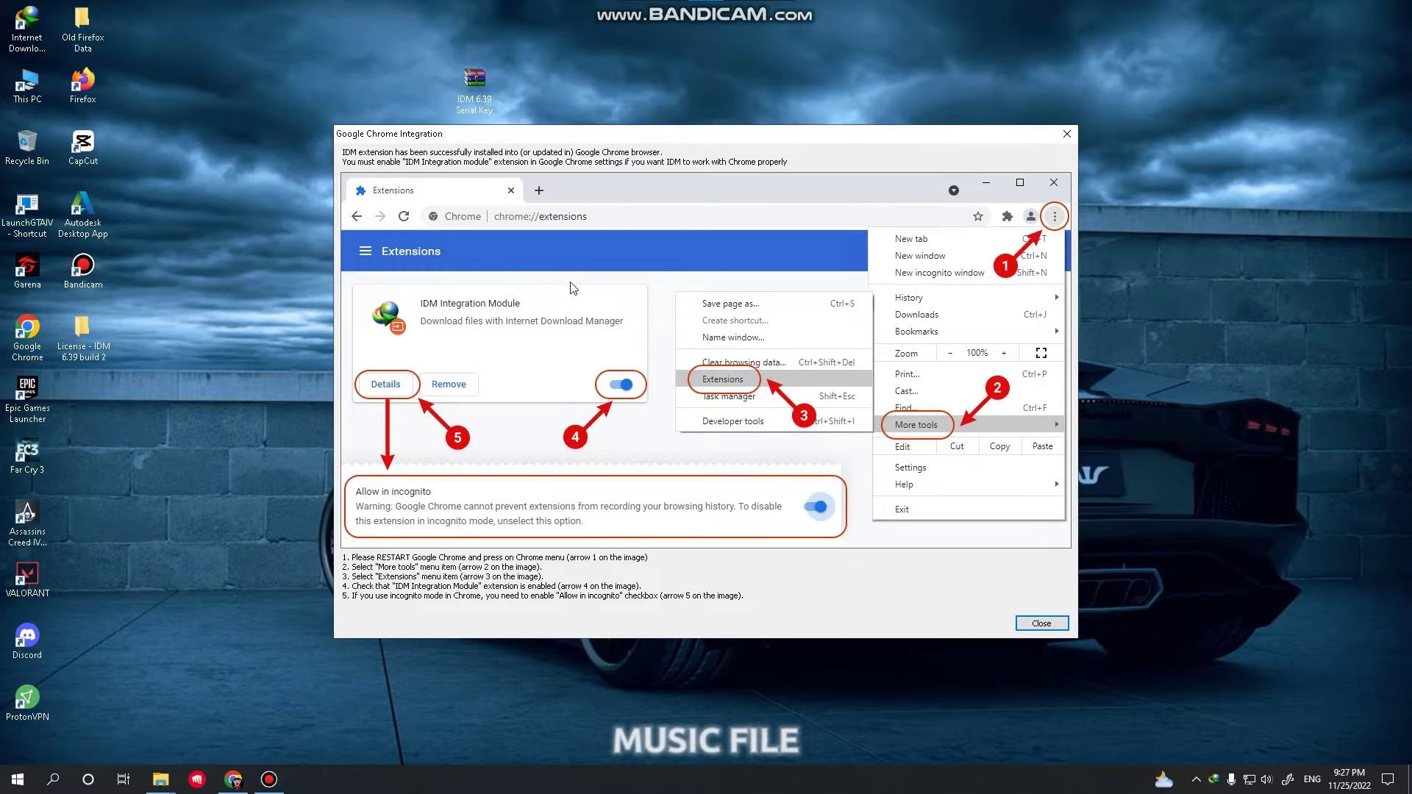
left_click(1026, 623)
left_click(887, 571)
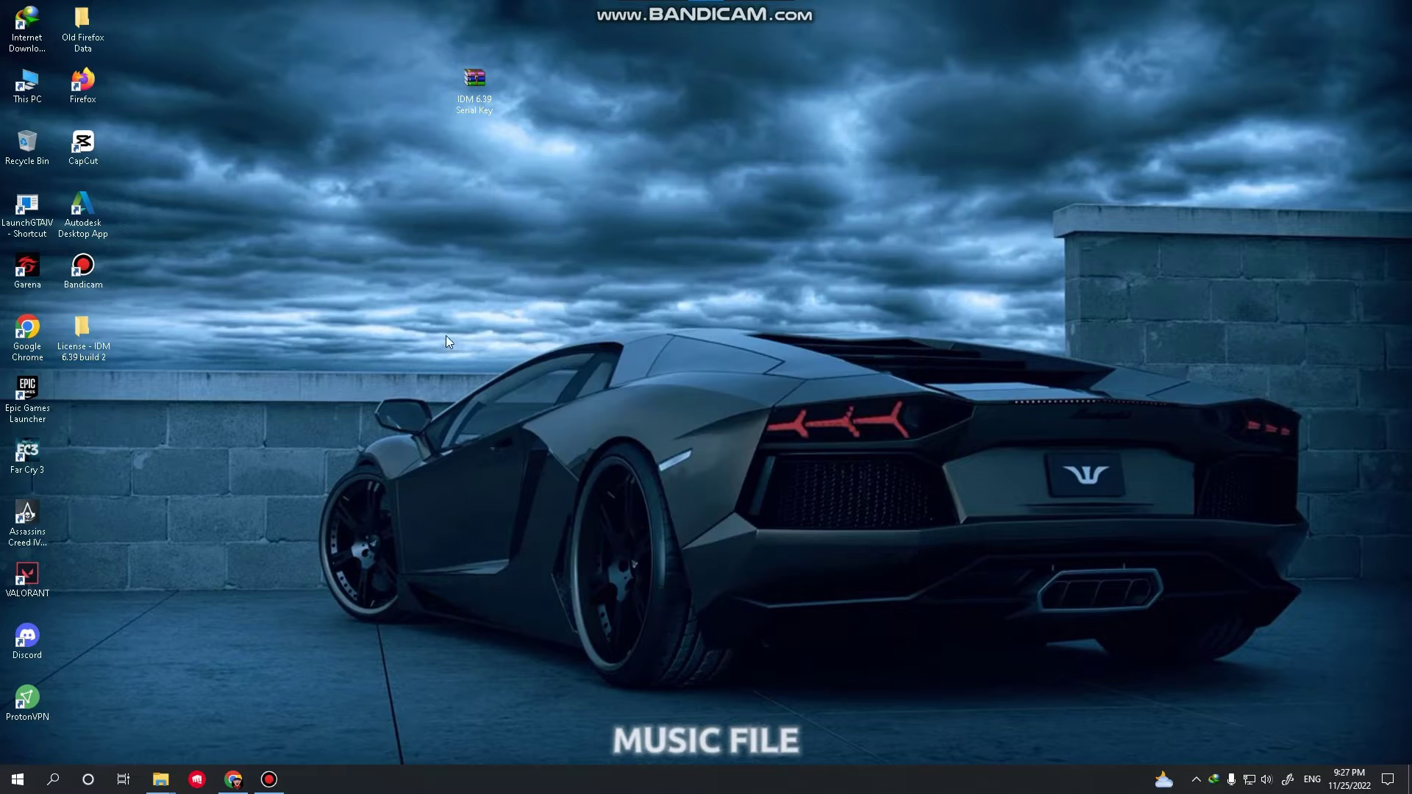
left_click(1066, 119)
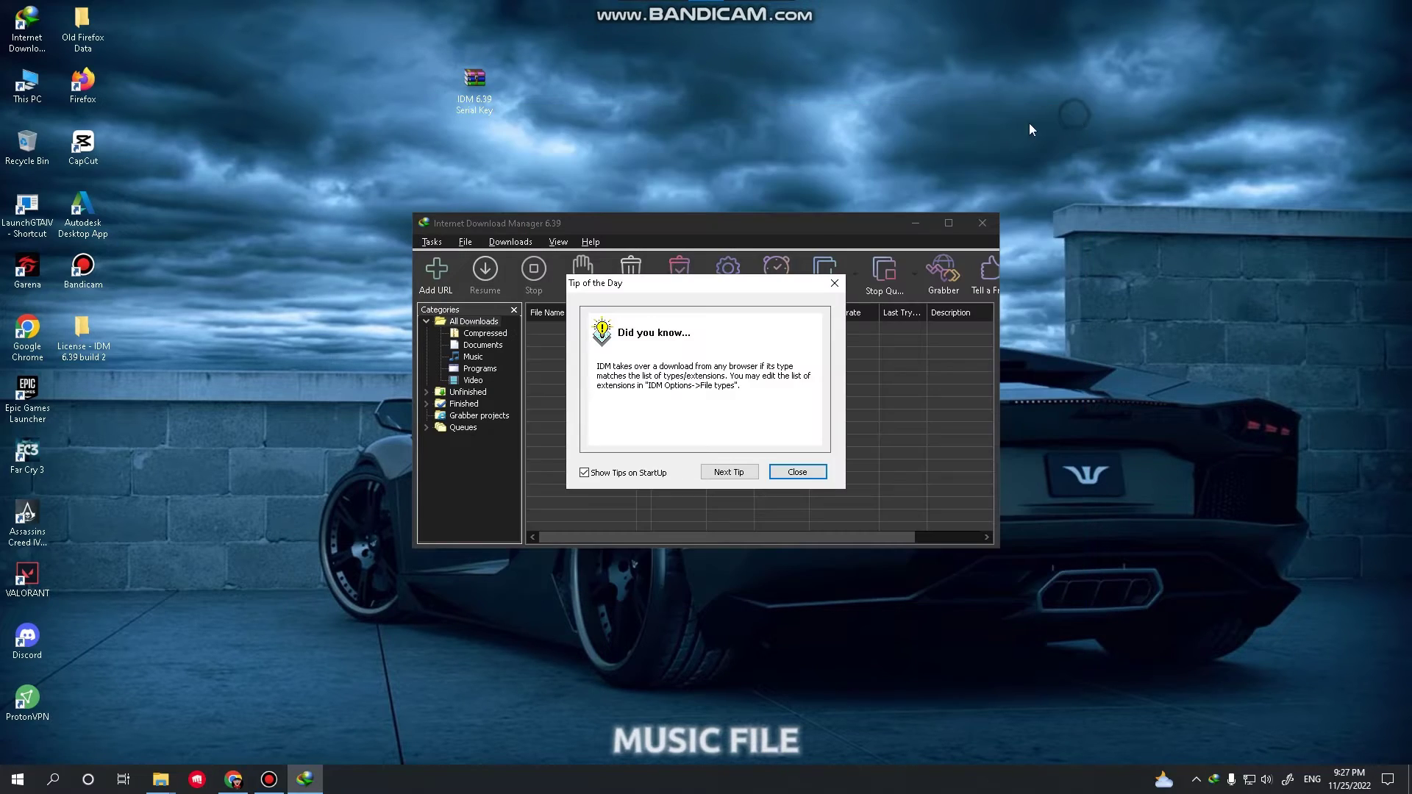
left_click(788, 471)
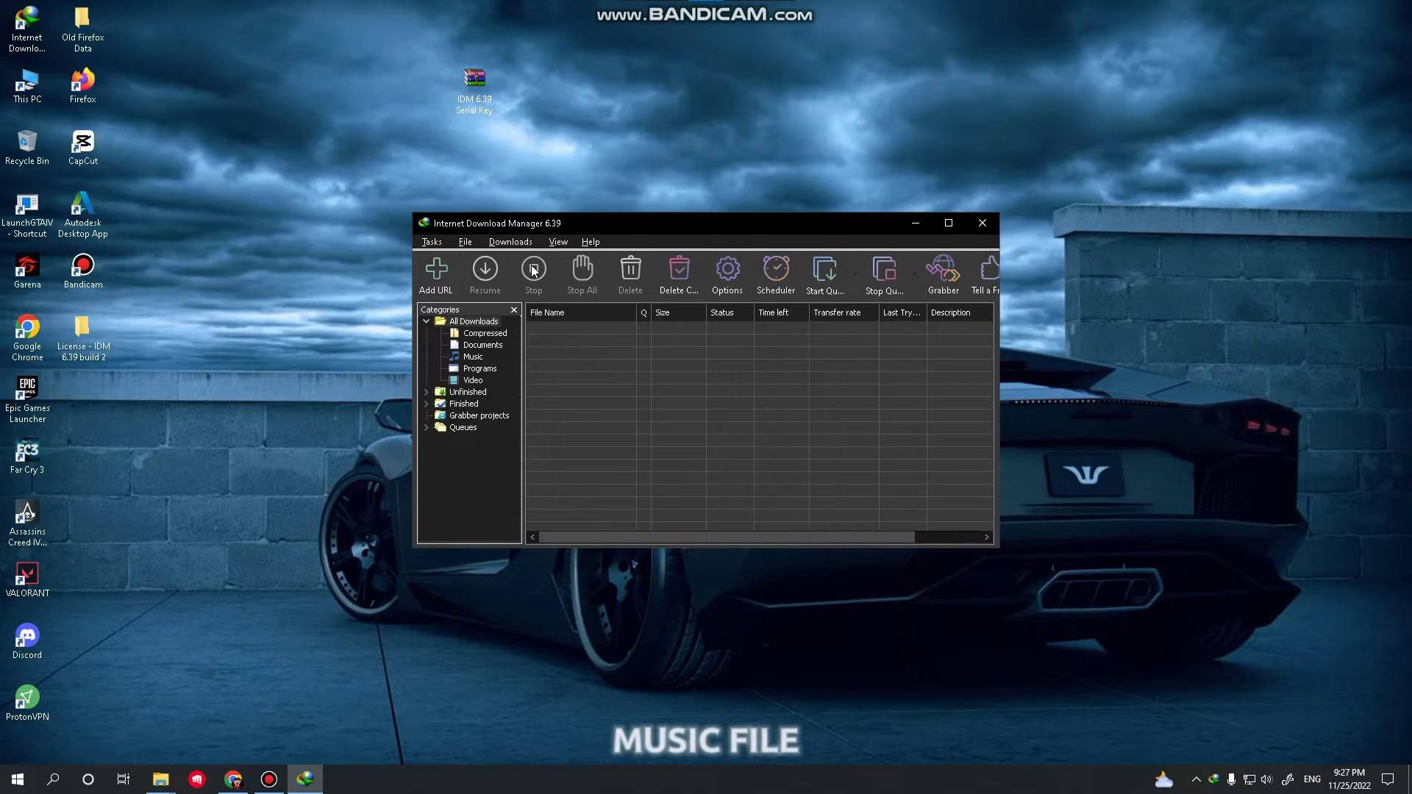
- Collapse the All Downloads category and hide the Categories pane in Internet Download Manager
left_click(431, 242)
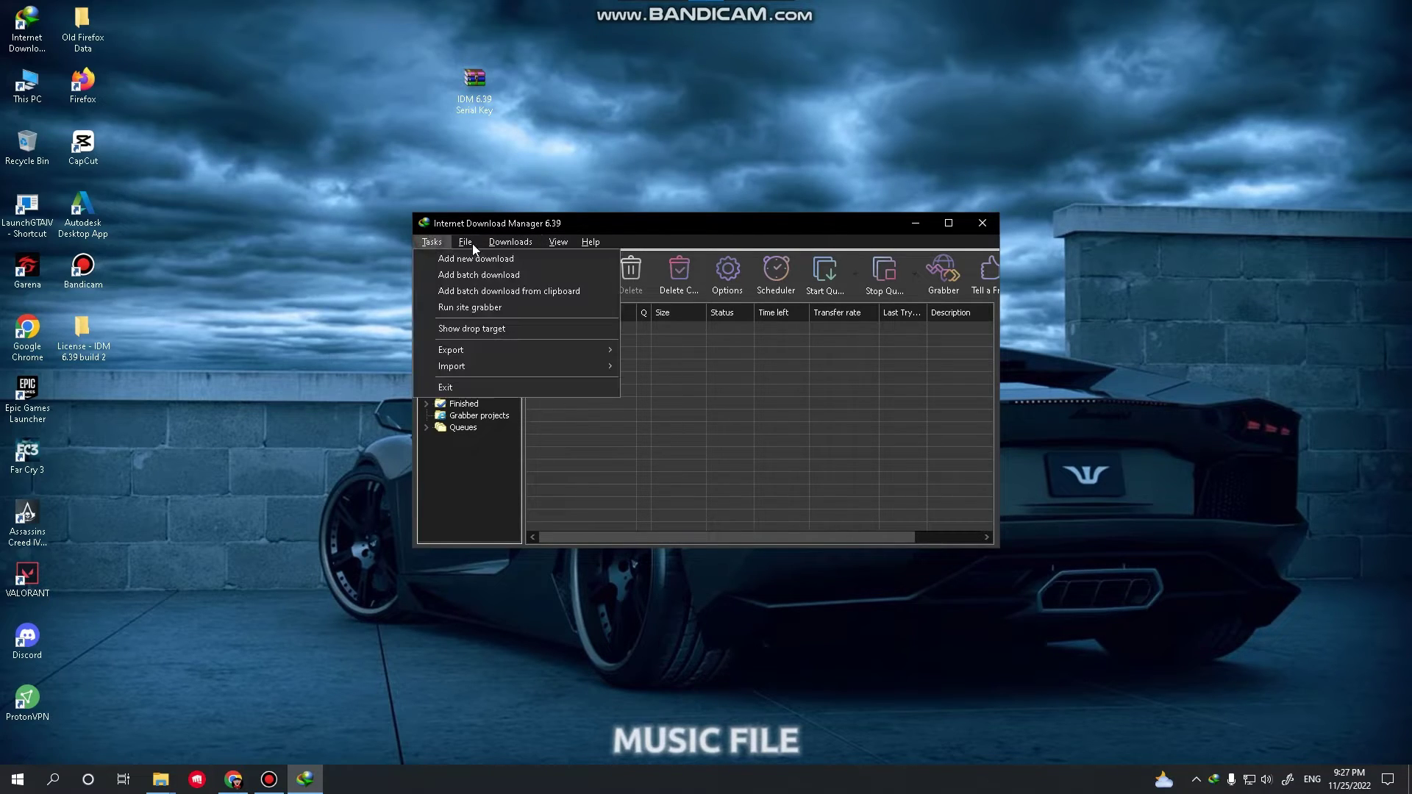
mouse_move(522, 241)
left_click(576, 233)
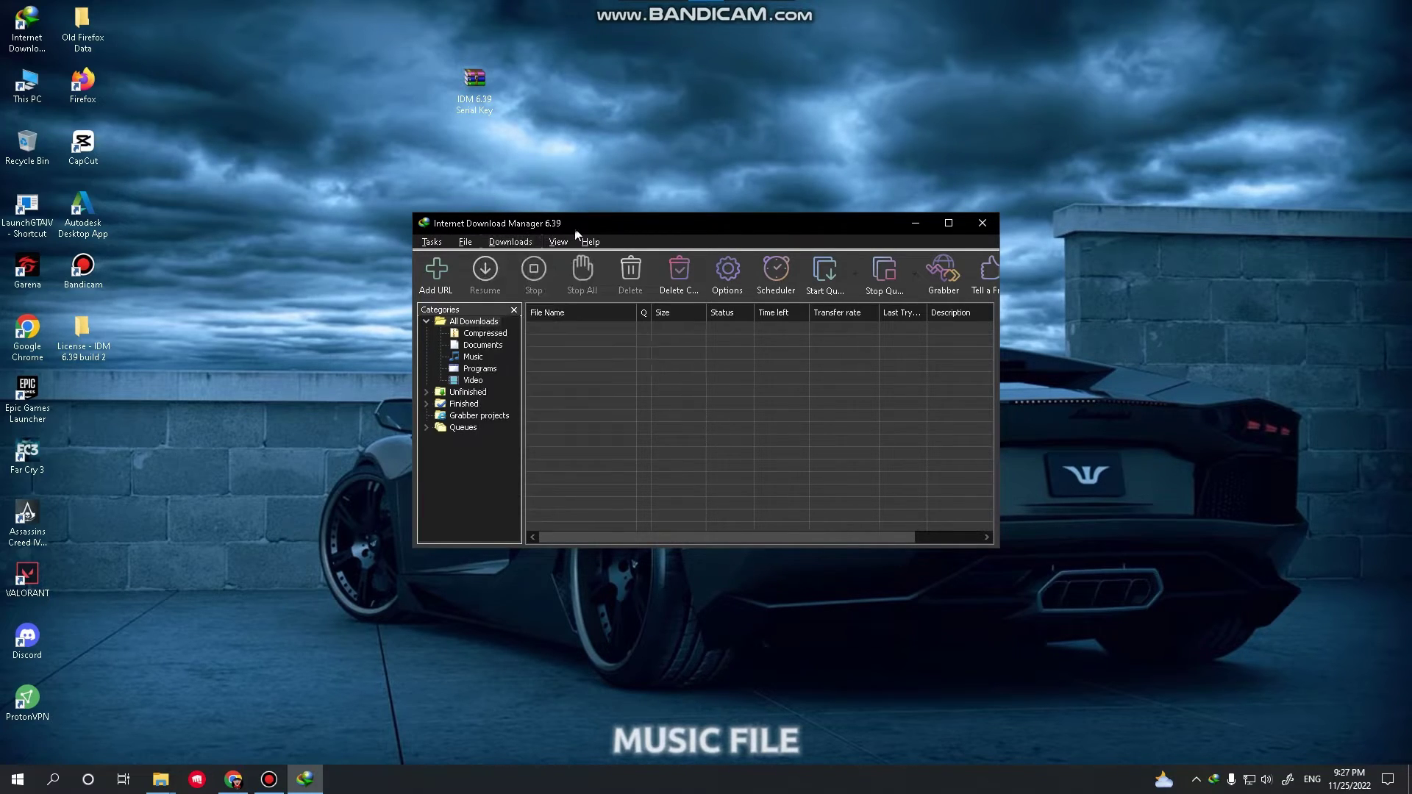
left_click(427, 322)
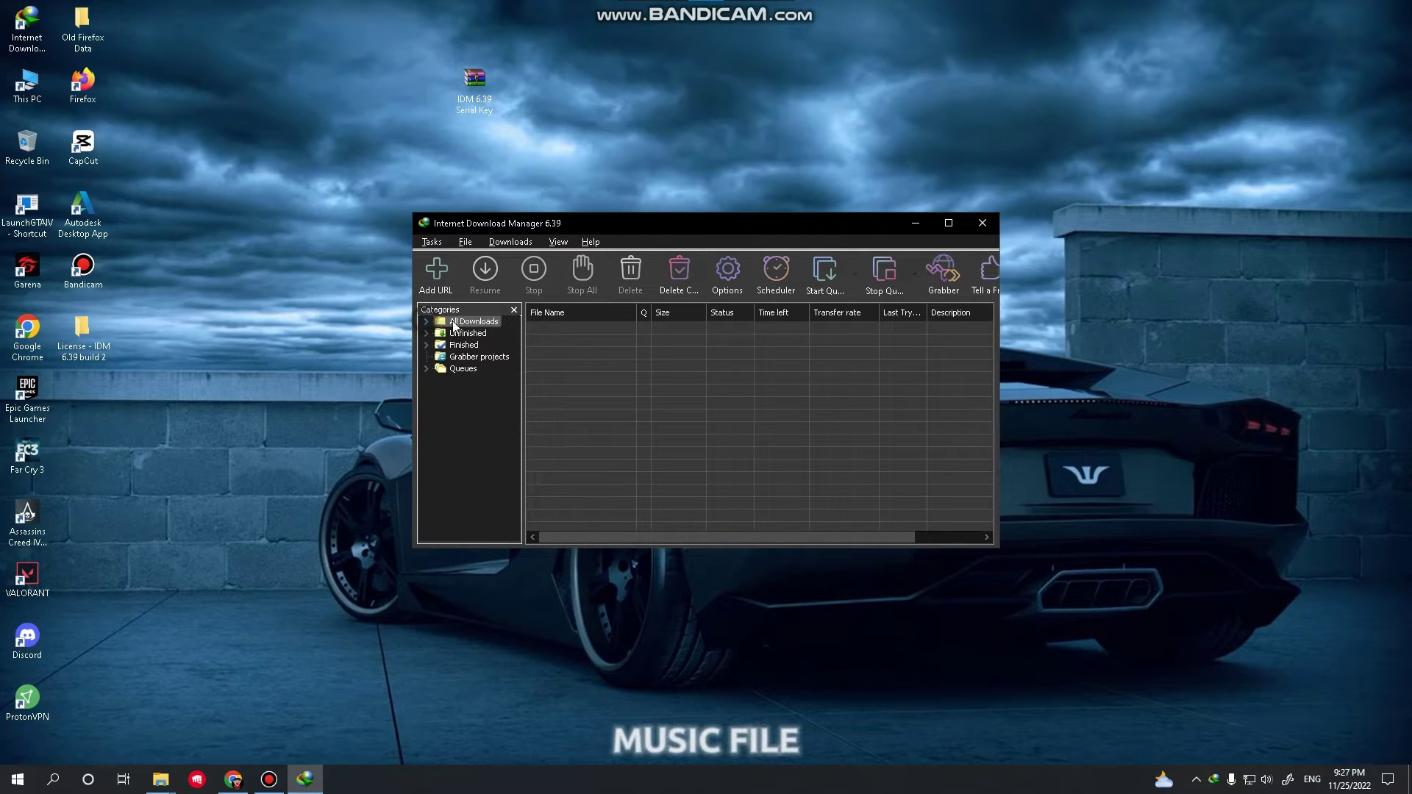
left_click(513, 310)
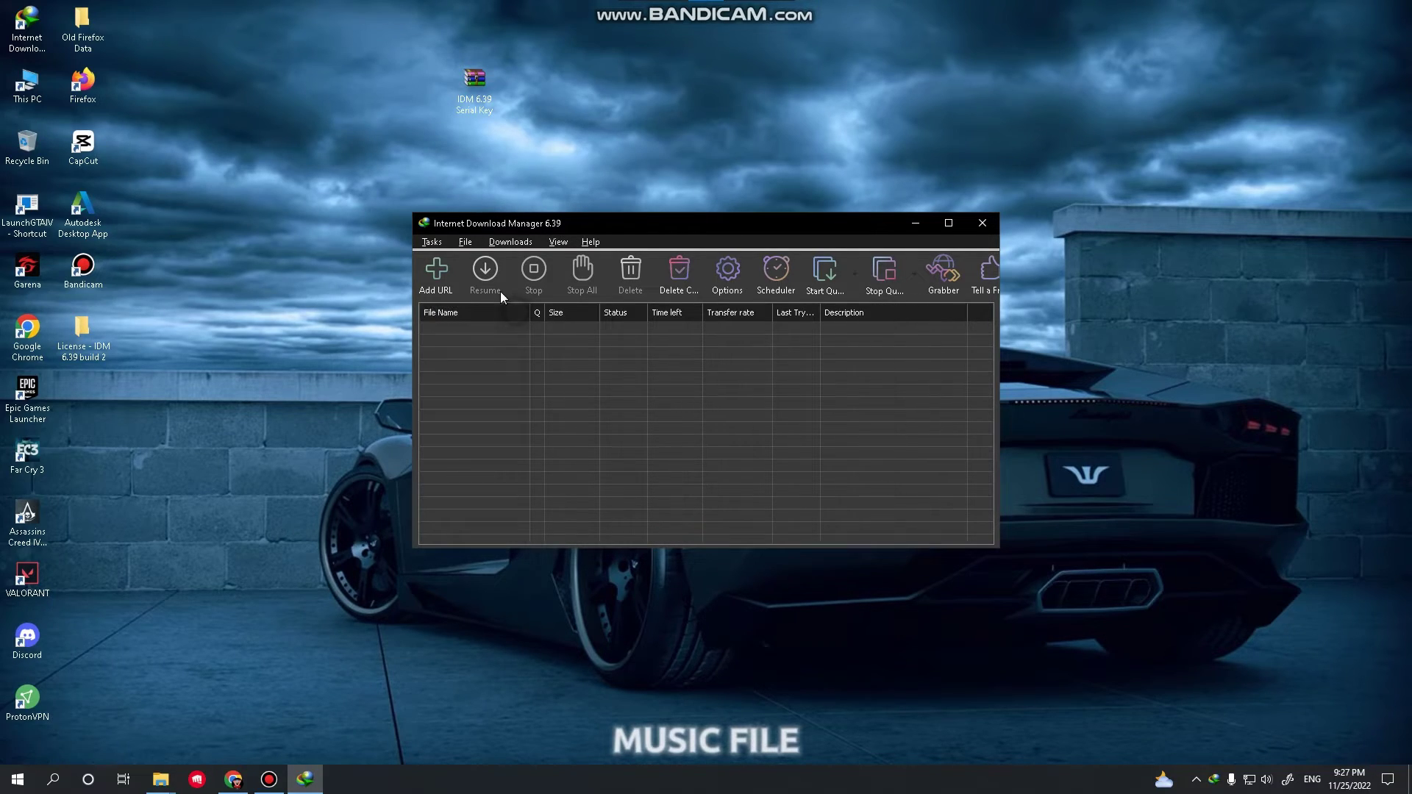
left_click(517, 243)
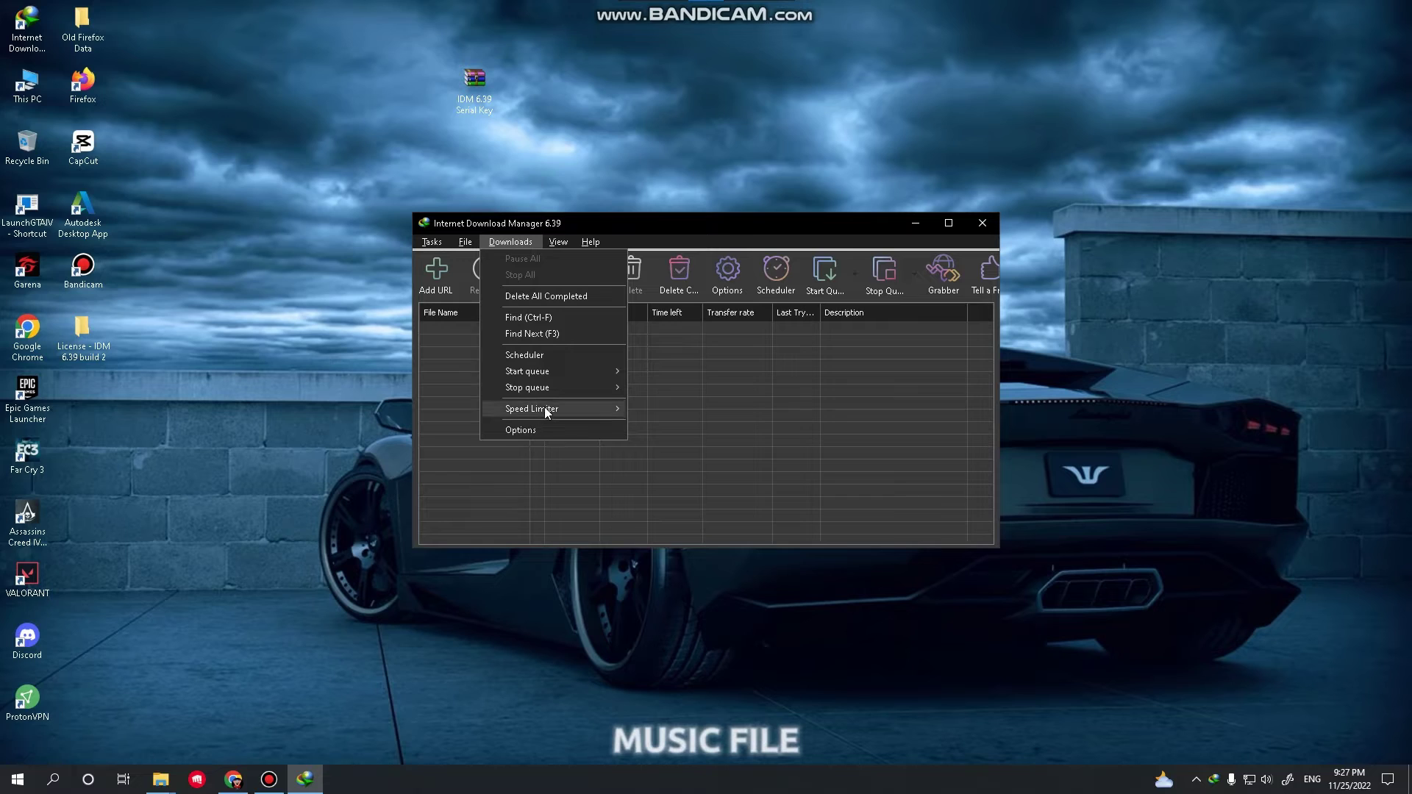
mouse_move(547, 412)
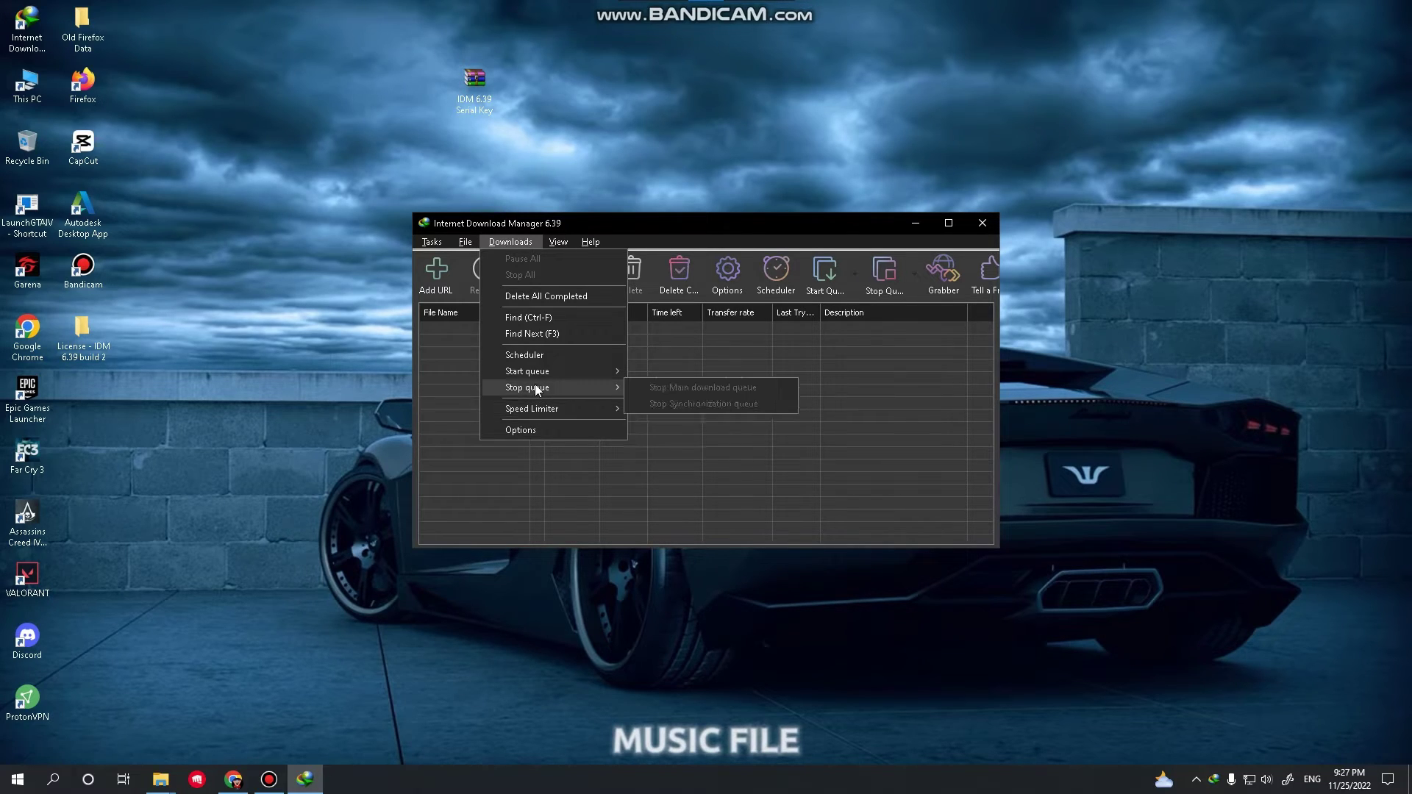
left_click(660, 343)
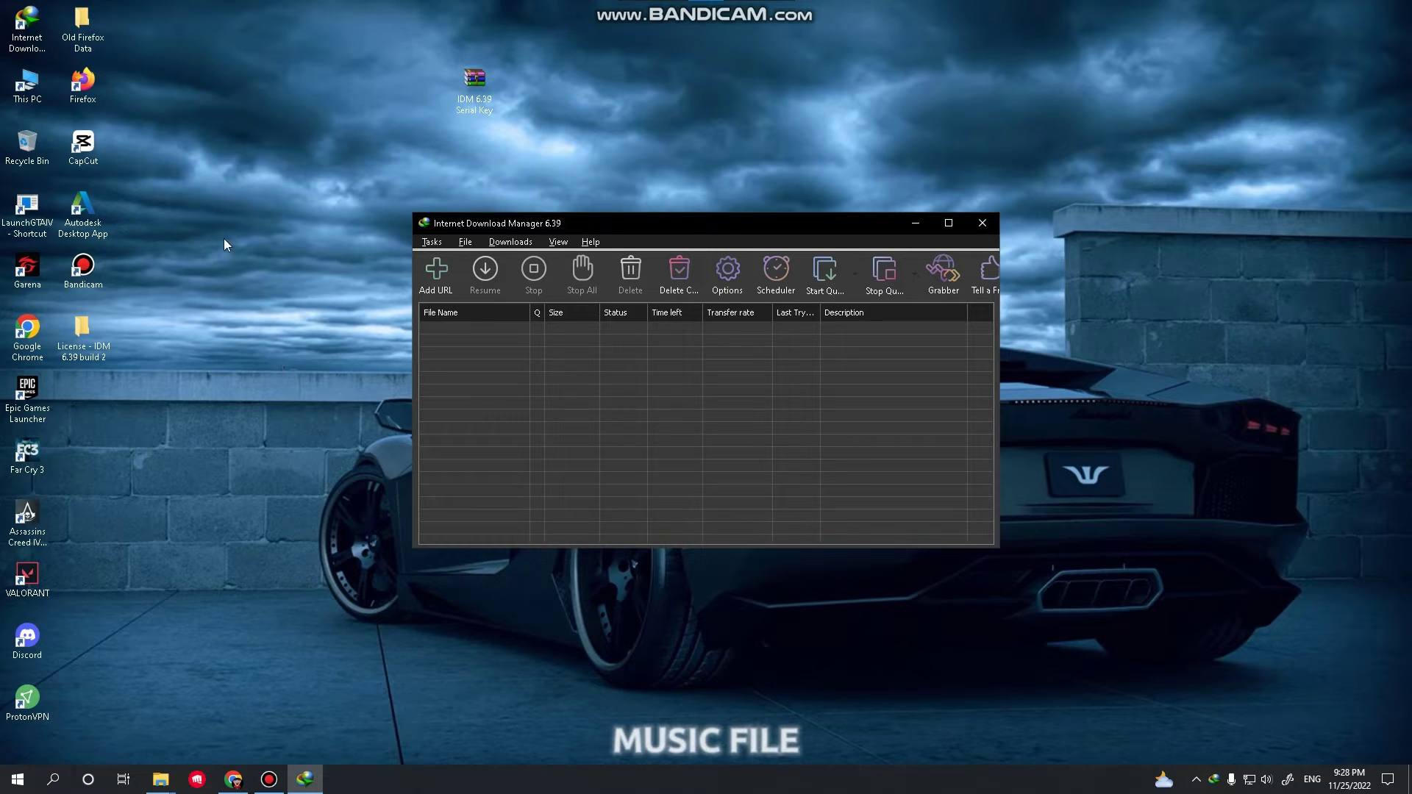
left_click(270, 779)
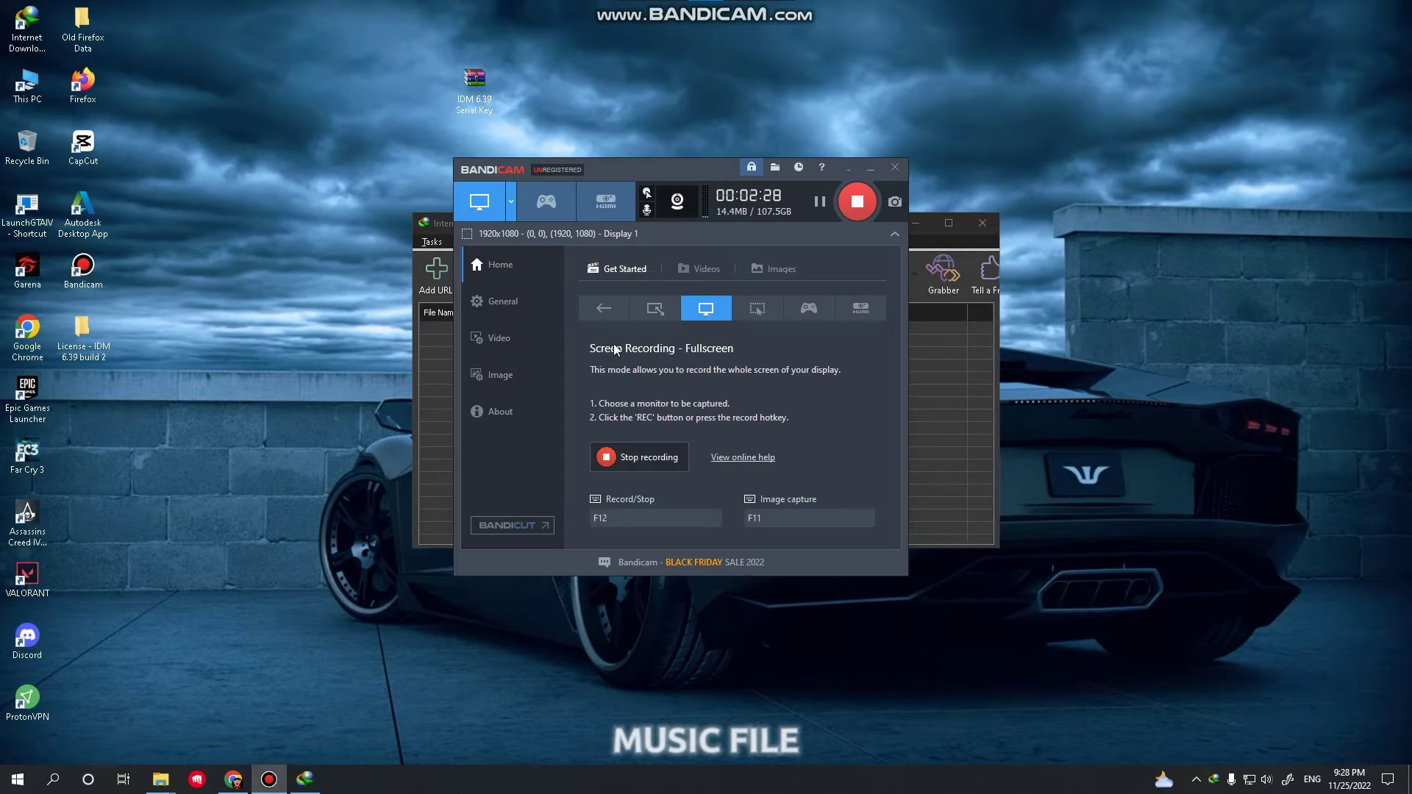
left_click(867, 171)
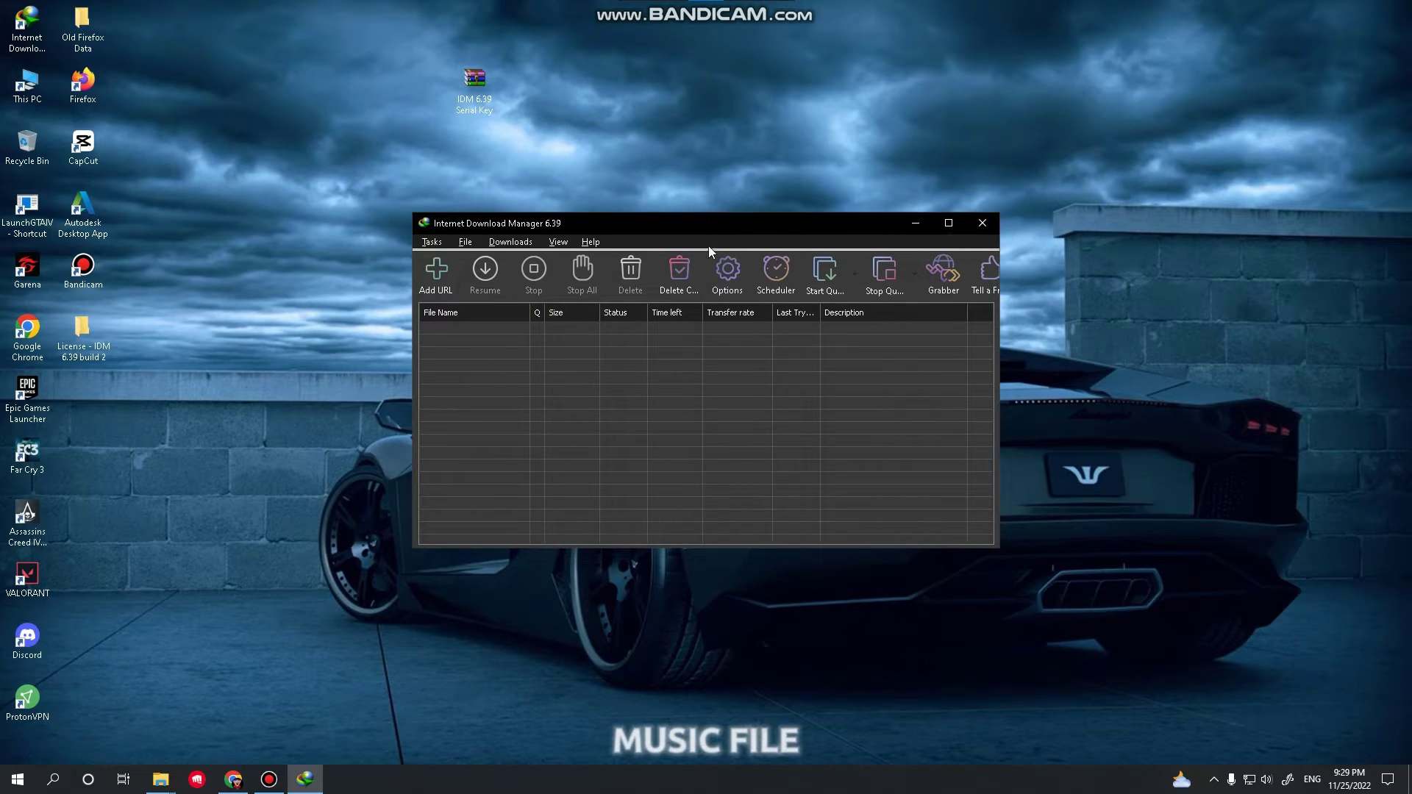
- Maximize the Internet Download Manager window and view the Scheduler settings of the main download queue without changing them
left_click(948, 223)
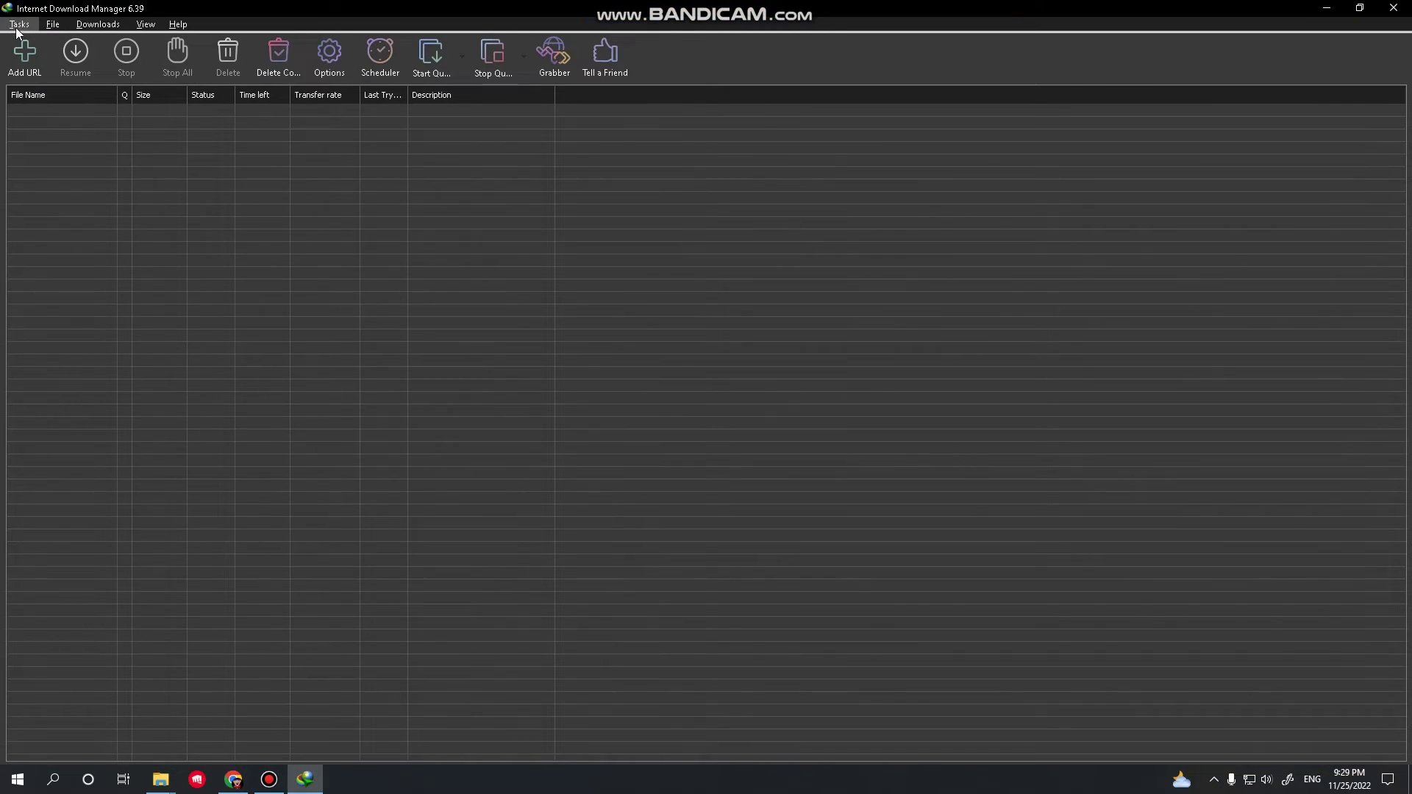
key("ctrl+shift+d")
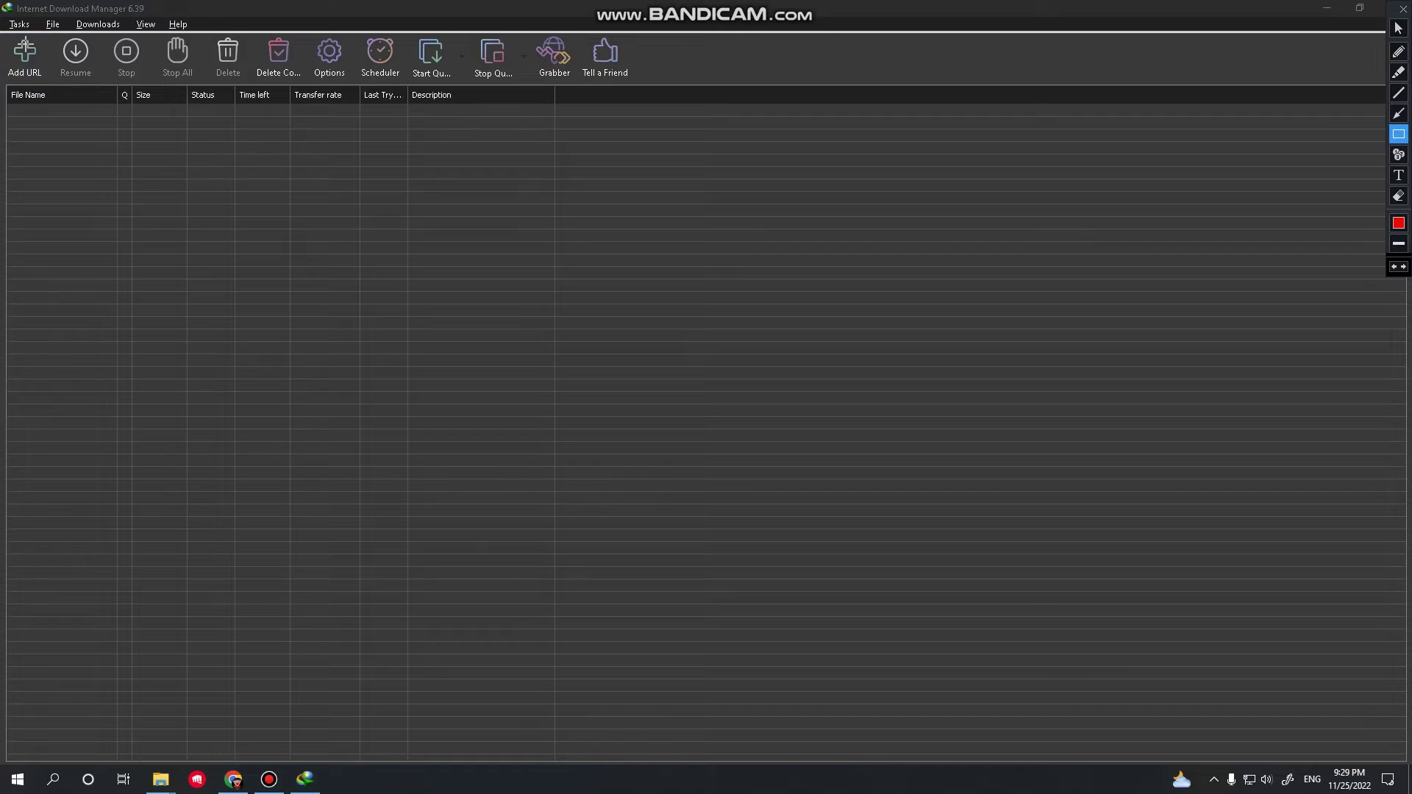
left_click_drag(304, 33, 355, 87)
key("ctrl+shift+d")
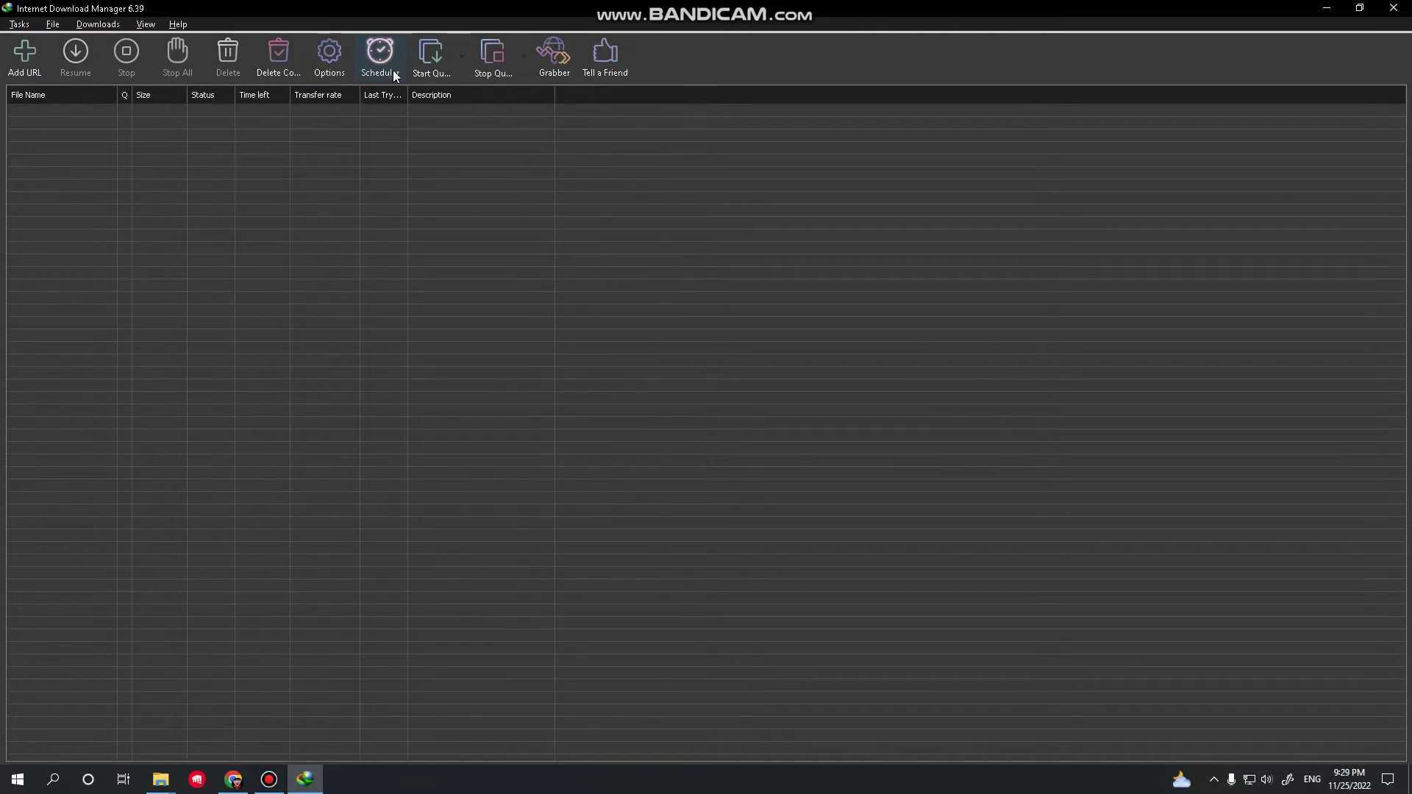
left_click(388, 66)
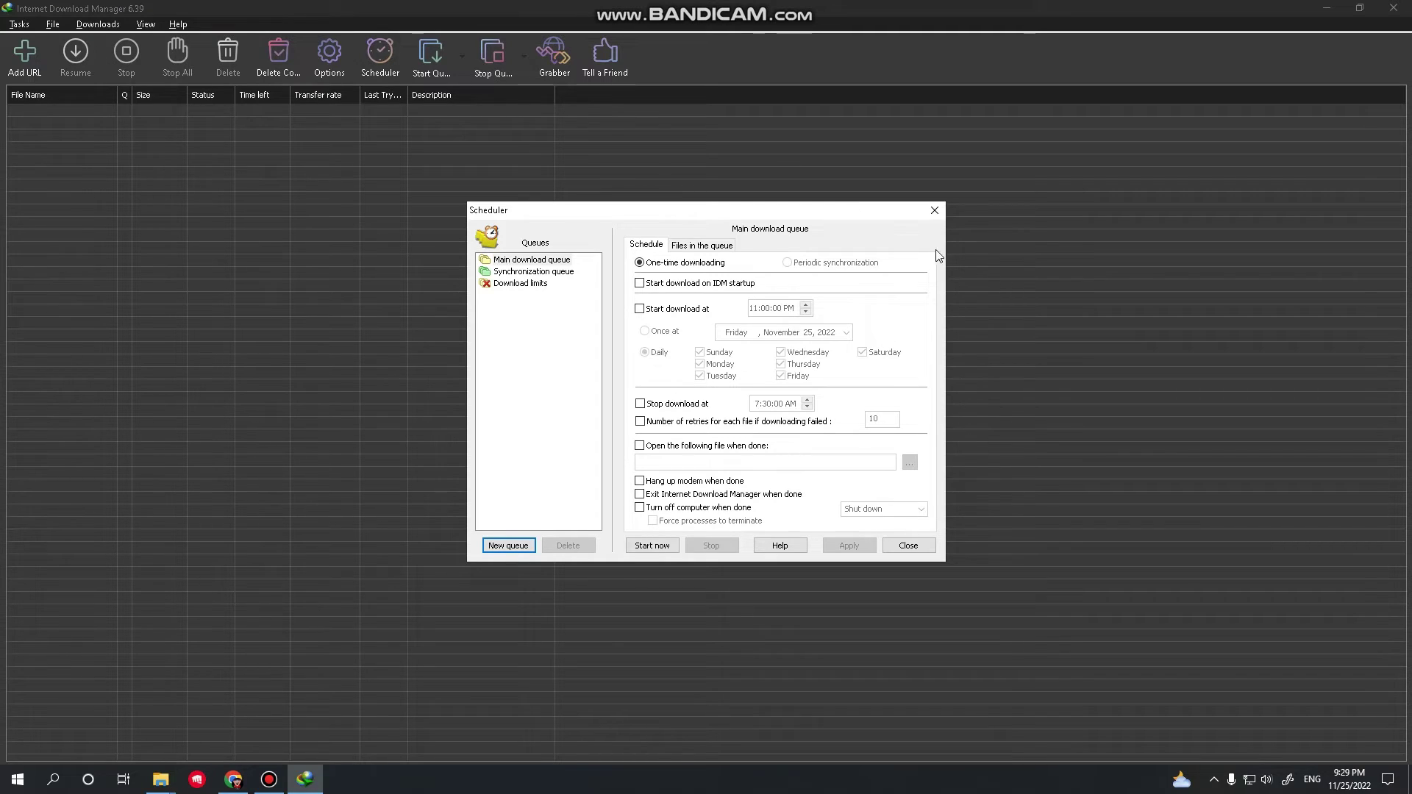
left_click(928, 212)
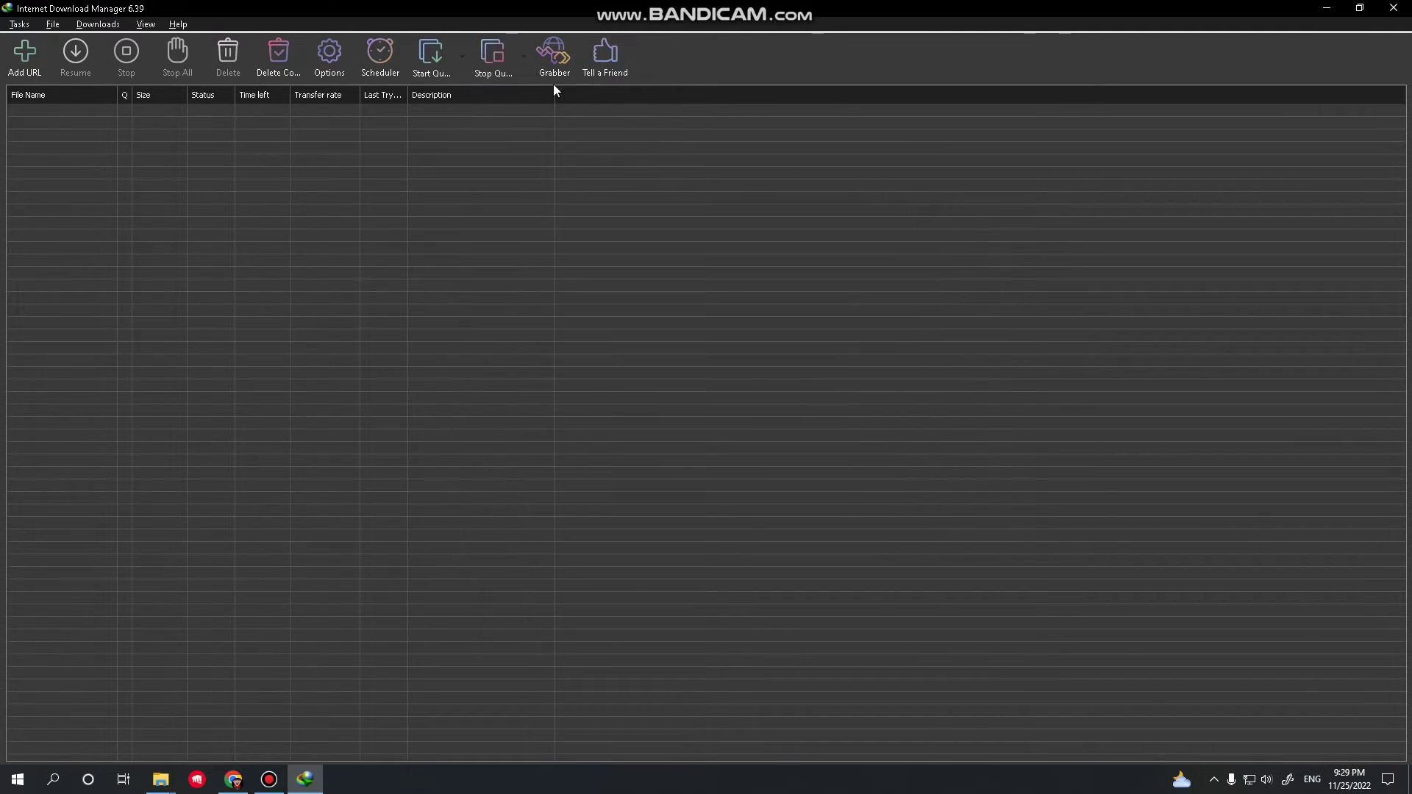
- Open the Connection settings in the Internet Download Manager configuration
left_click(343, 49)
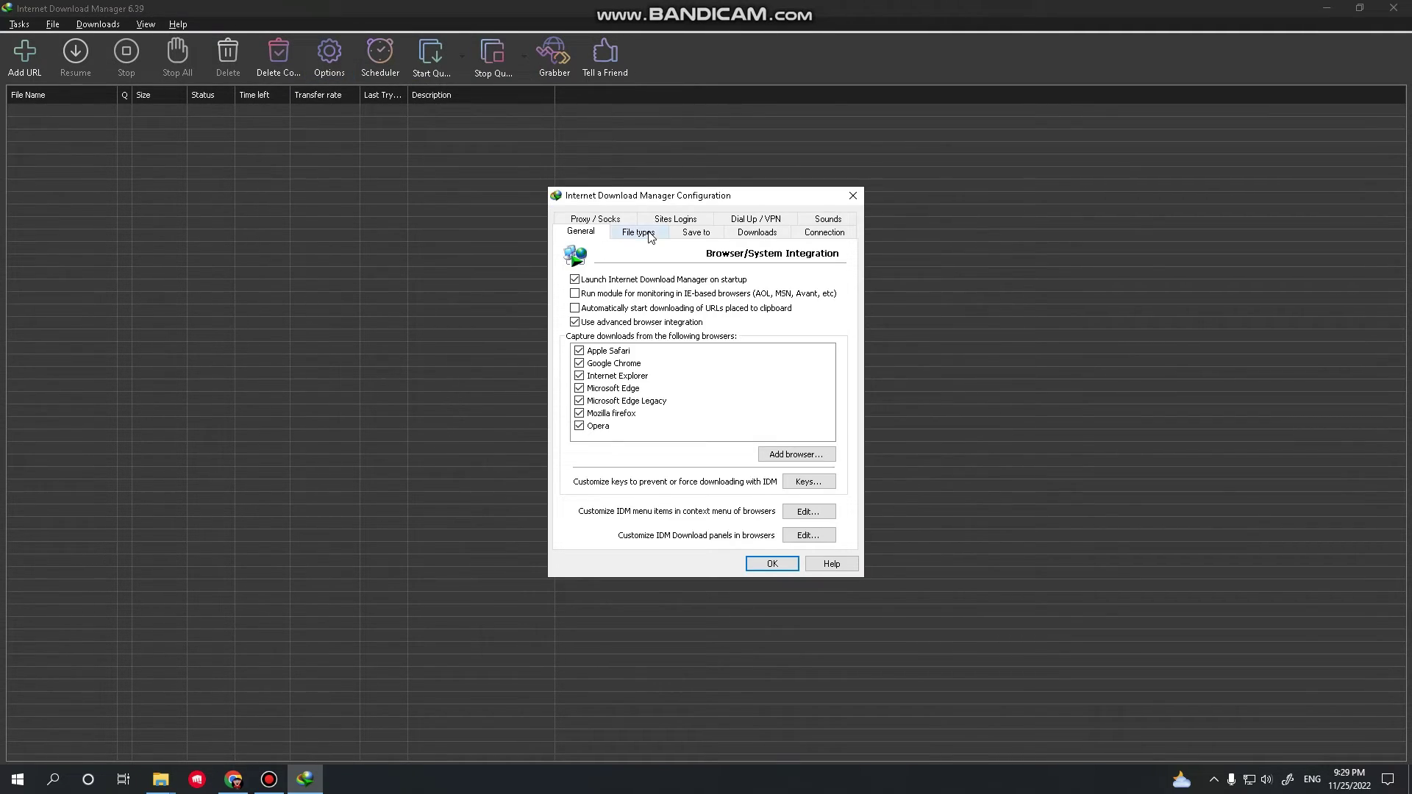
key("ctrl+shift+d")
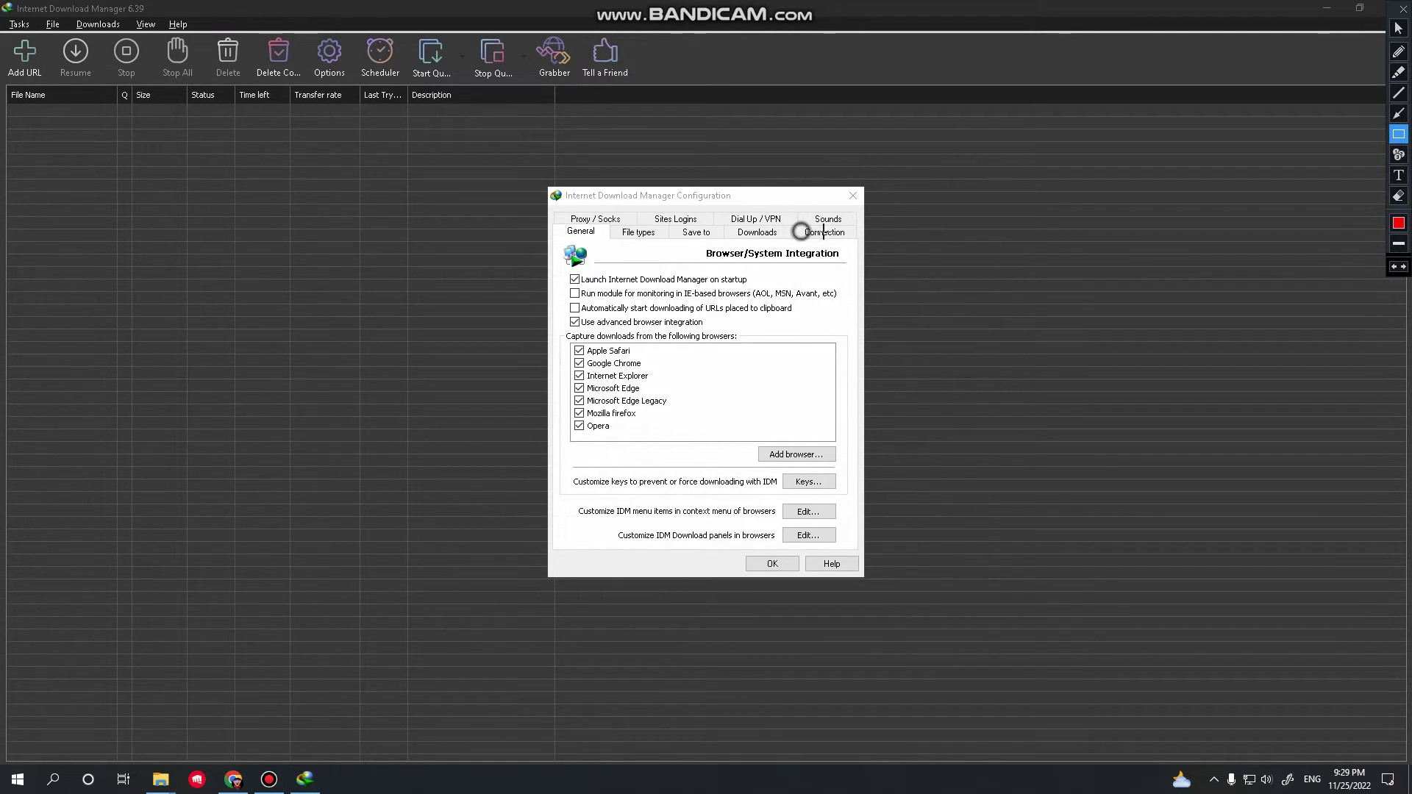
left_click_drag(792, 223, 847, 241)
key("ctrl+shift+d")
left_click(842, 234)
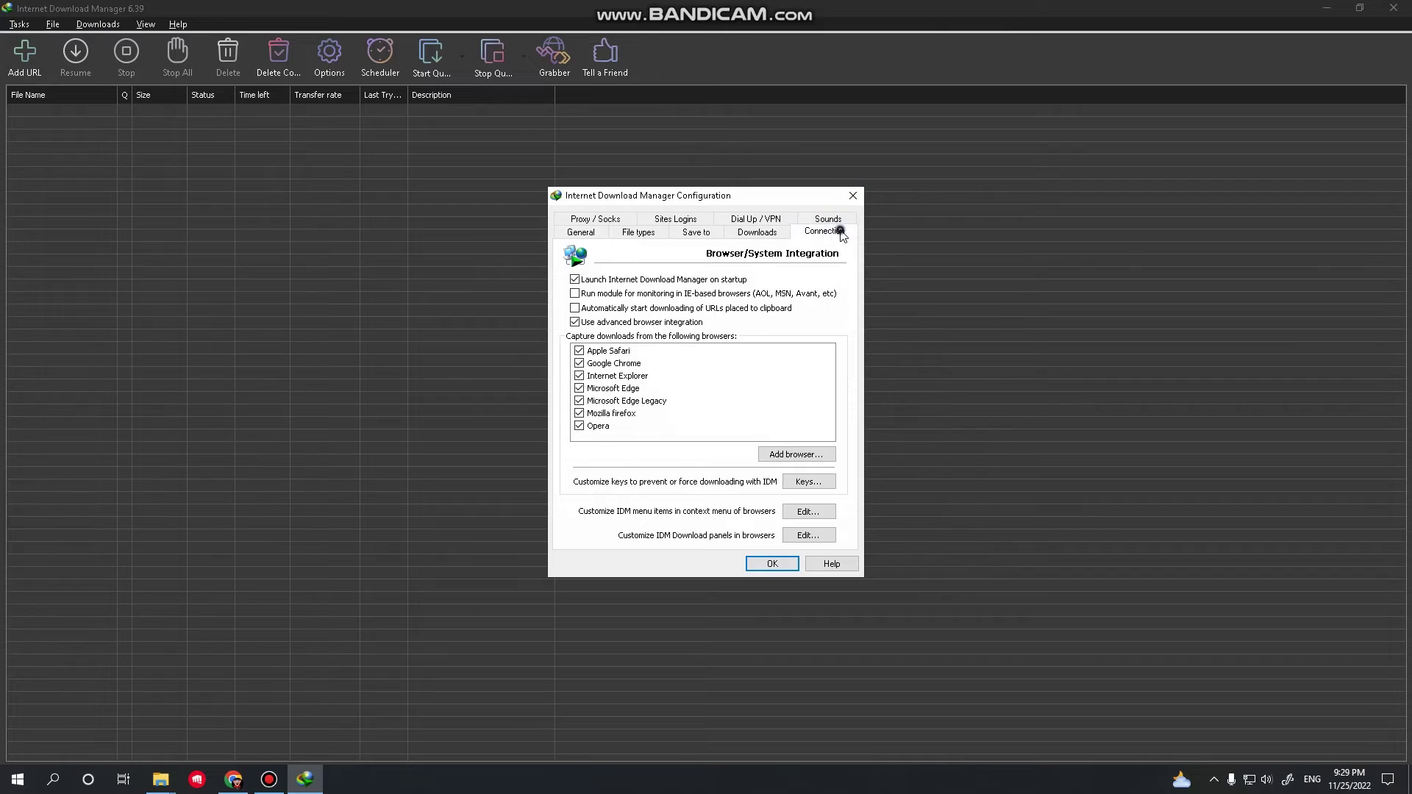
- Set the connection type/speed to High speed: Direct connection (Ethernet/Cable) / Wi-Fi / Mobile 4G / other
left_click(749, 295)
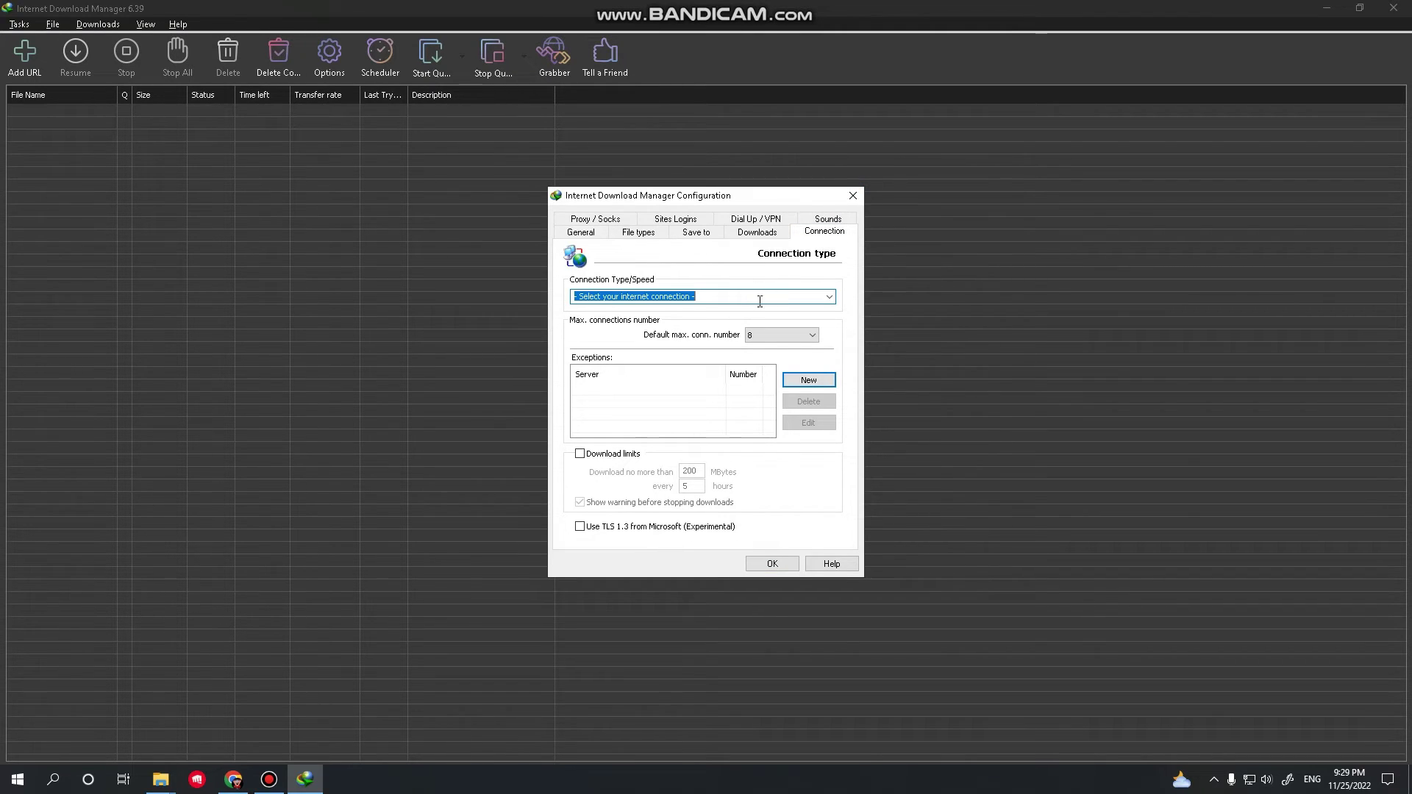
key("ctrl+shift+d")
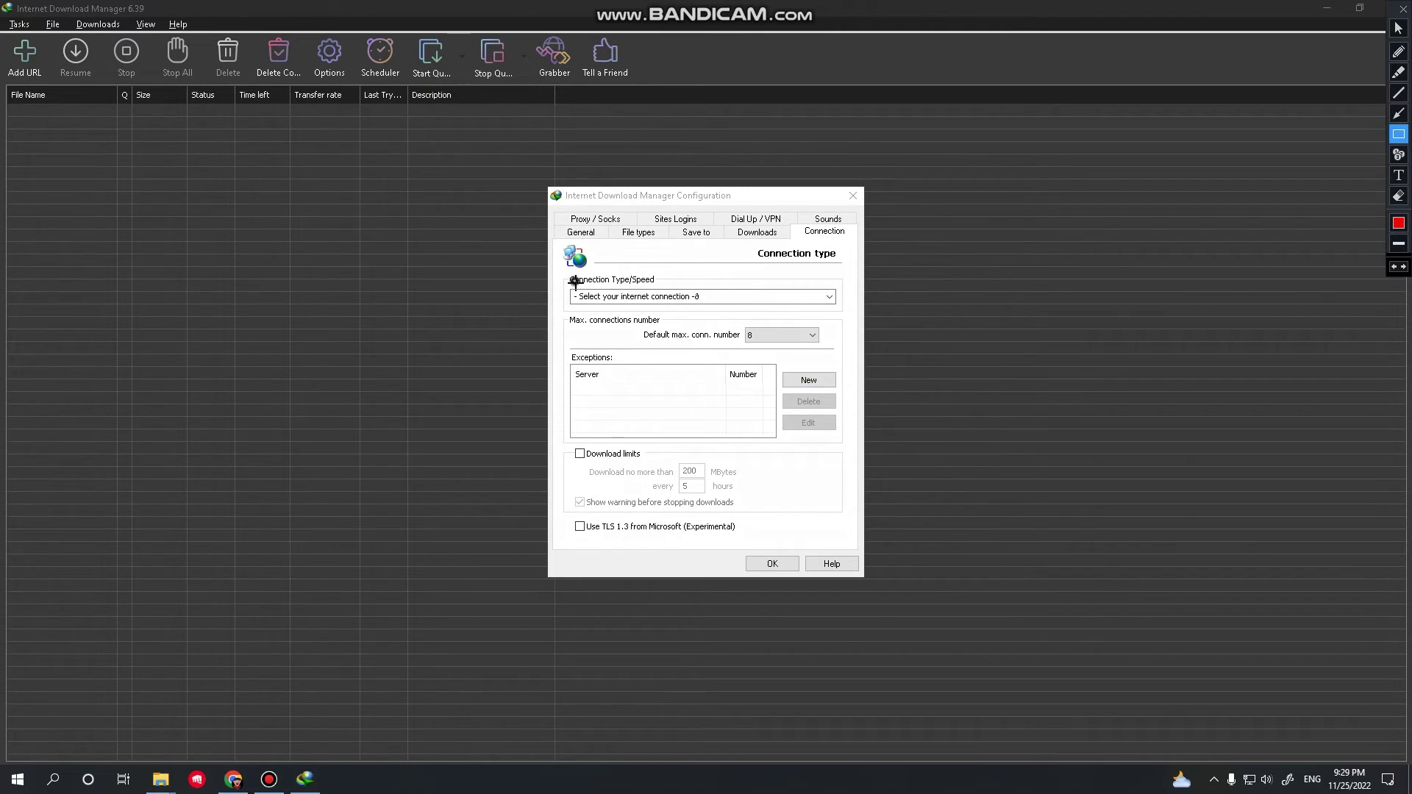
left_click_drag(575, 281, 799, 321)
key("ctrl+shift+d")
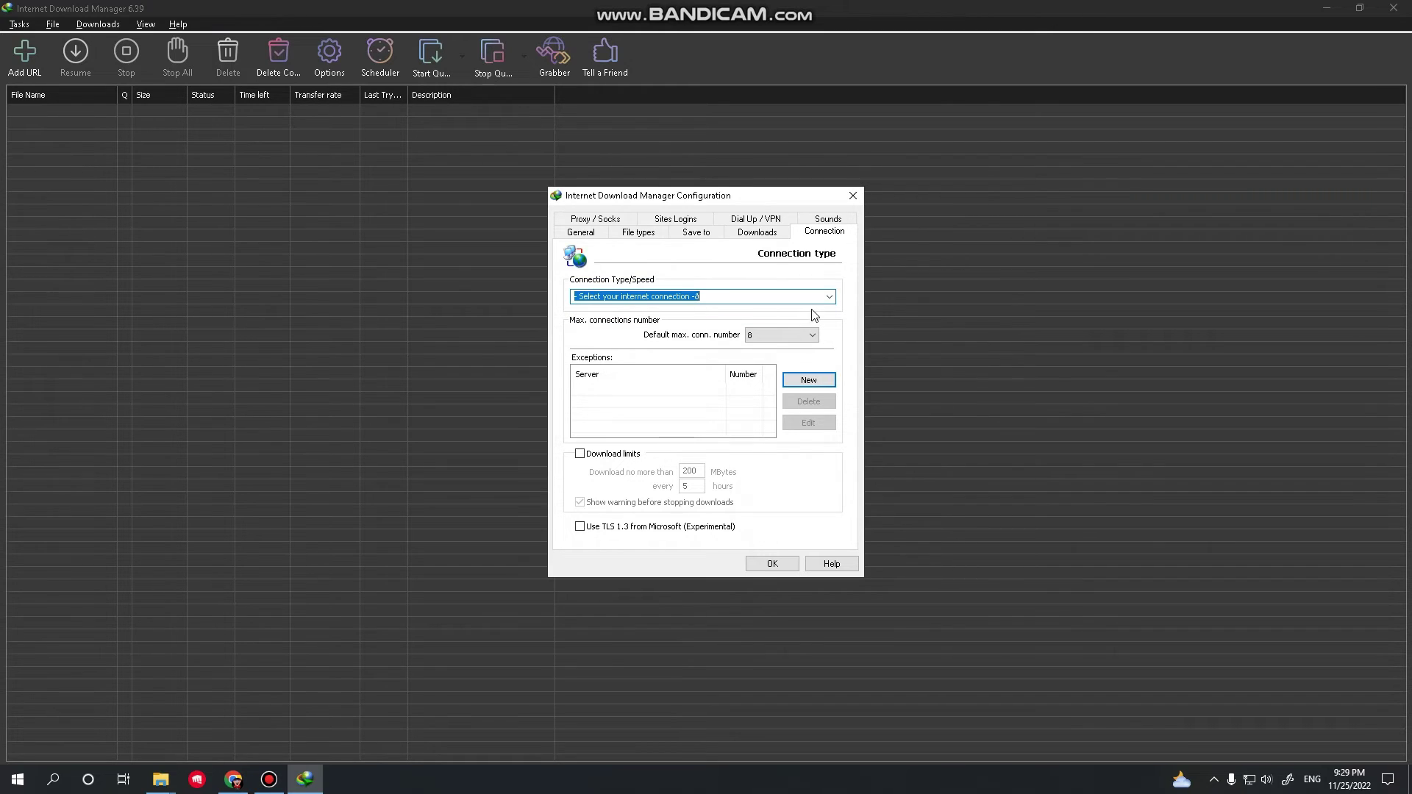
left_click(829, 296)
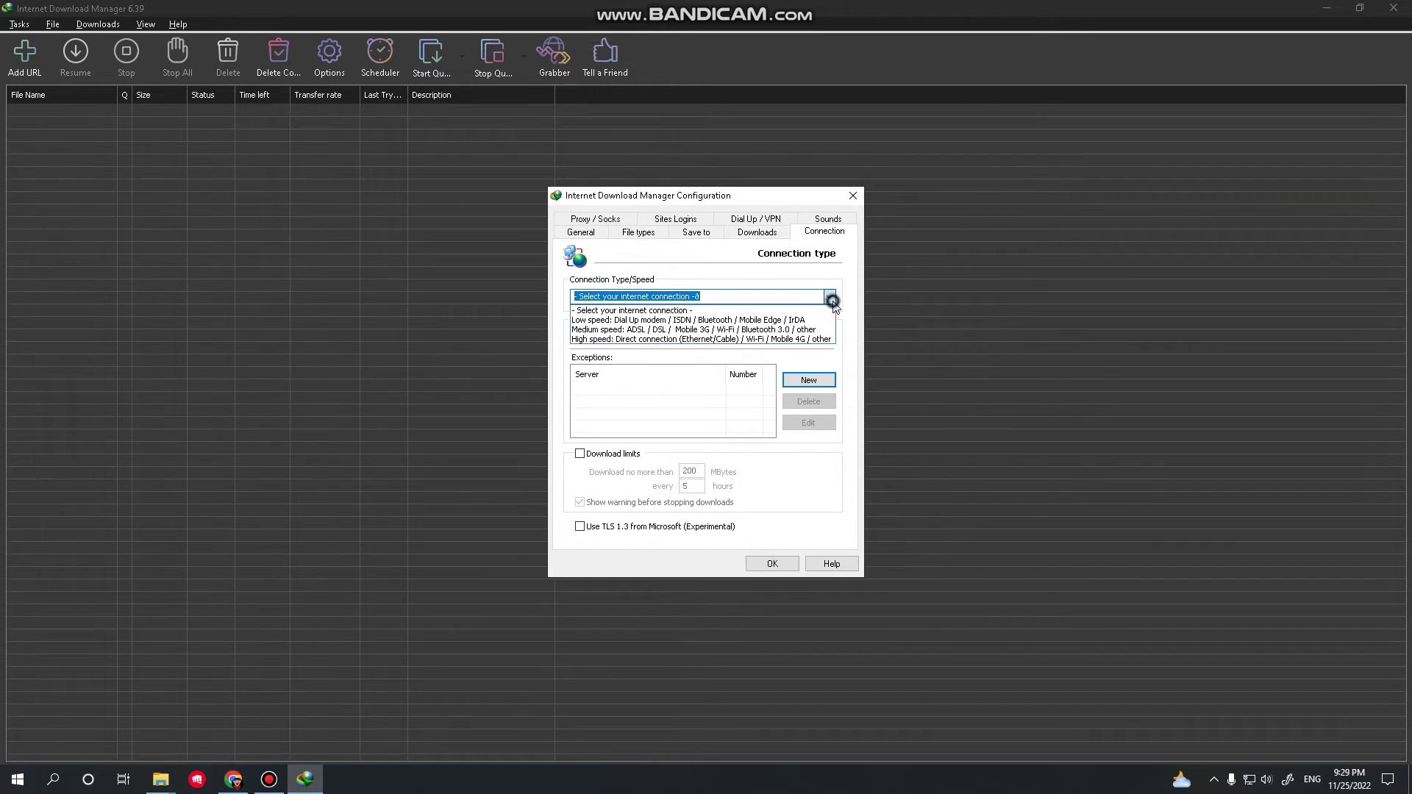
left_click(746, 340)
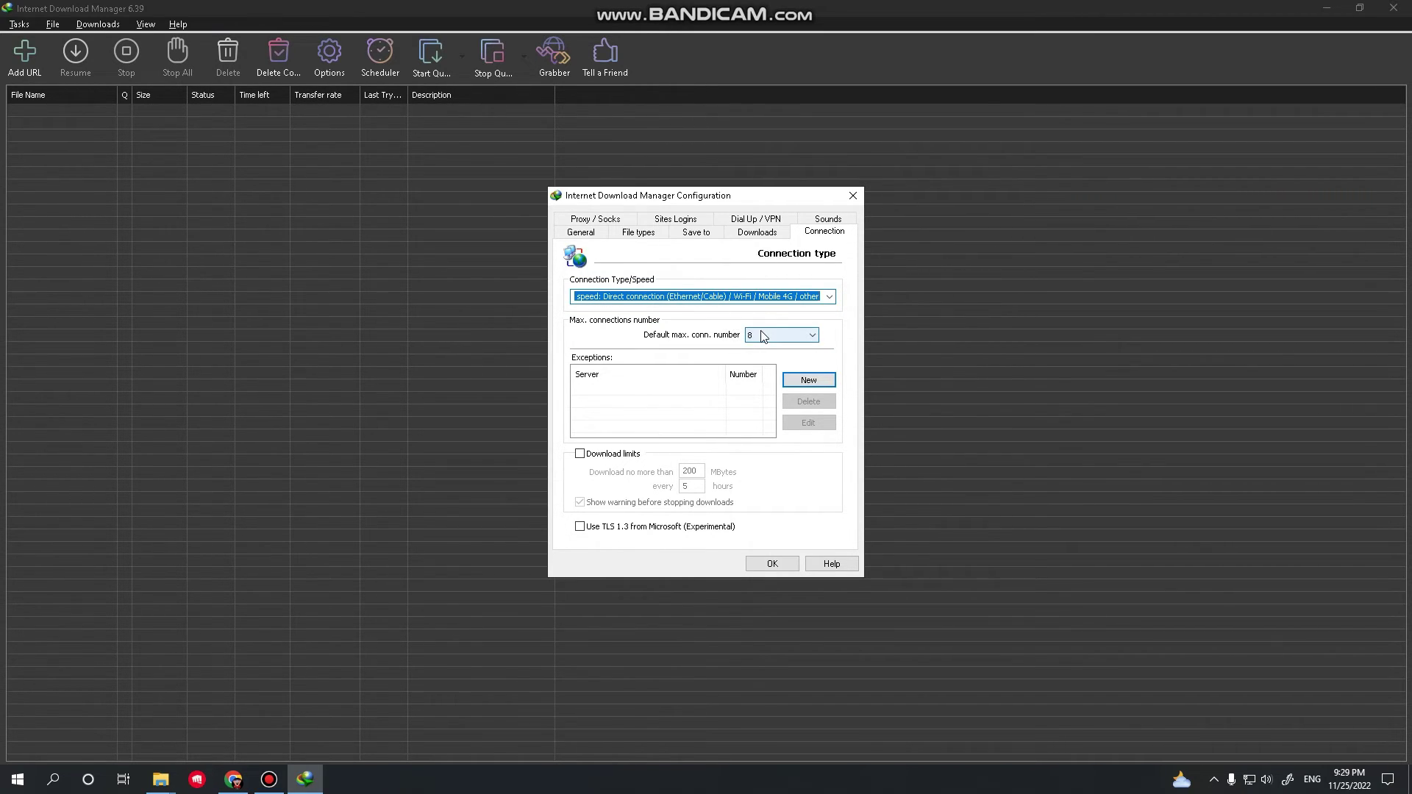
- Set the default maximum connection number to 32 and accept the caution about high connection numbers
key("ctrl+shift+d")
left_click_drag(758, 338, 817, 353)
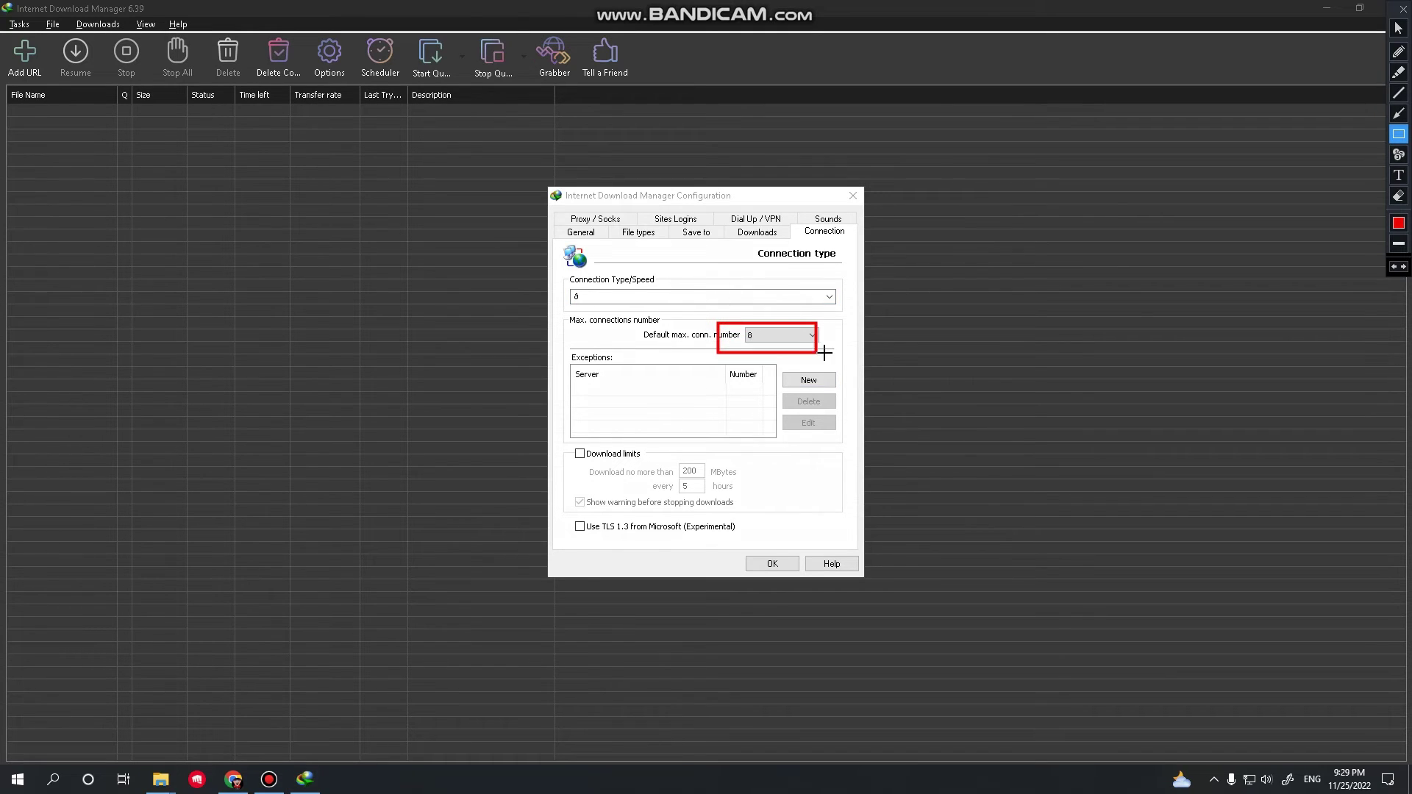
key("ctrl+shift+d")
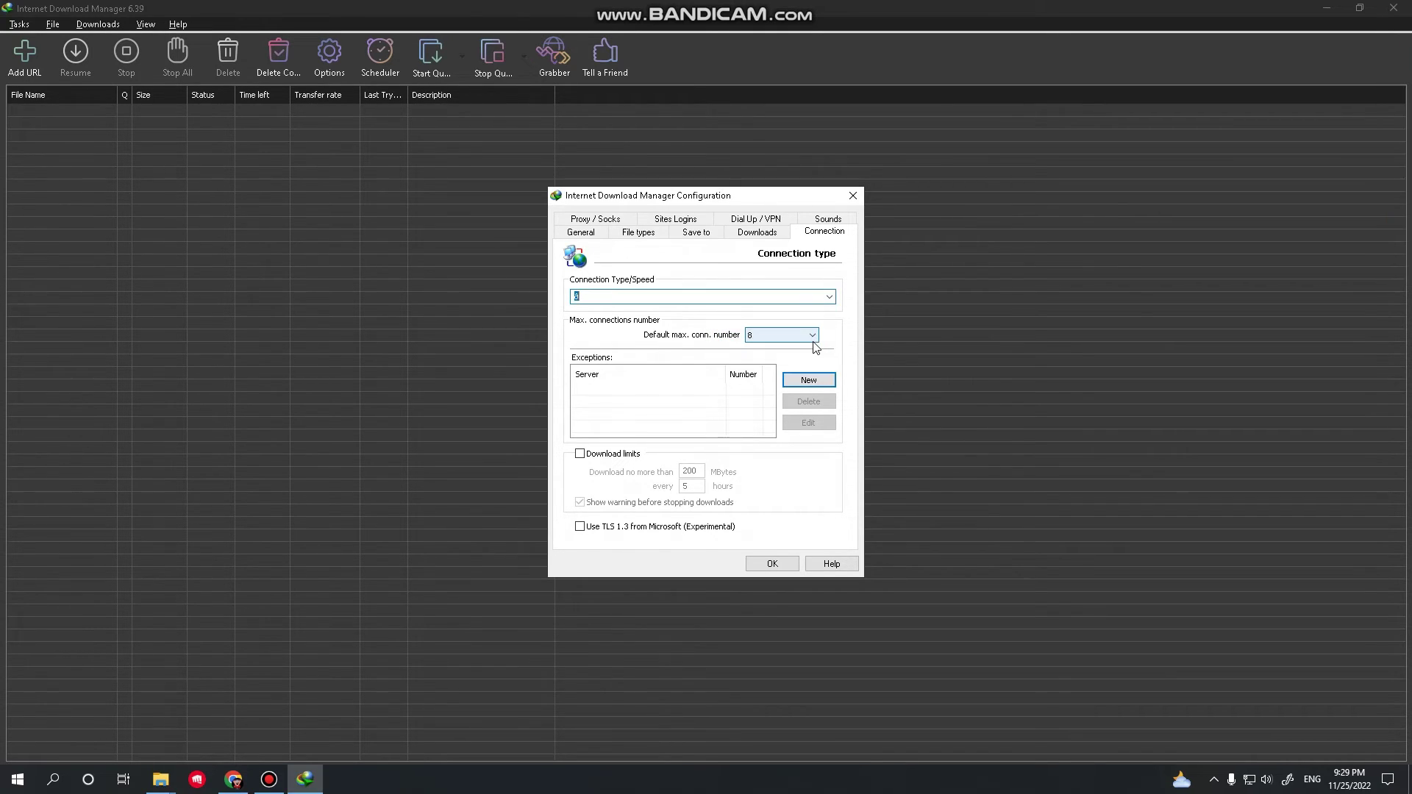
left_click(812, 335)
left_click(783, 406)
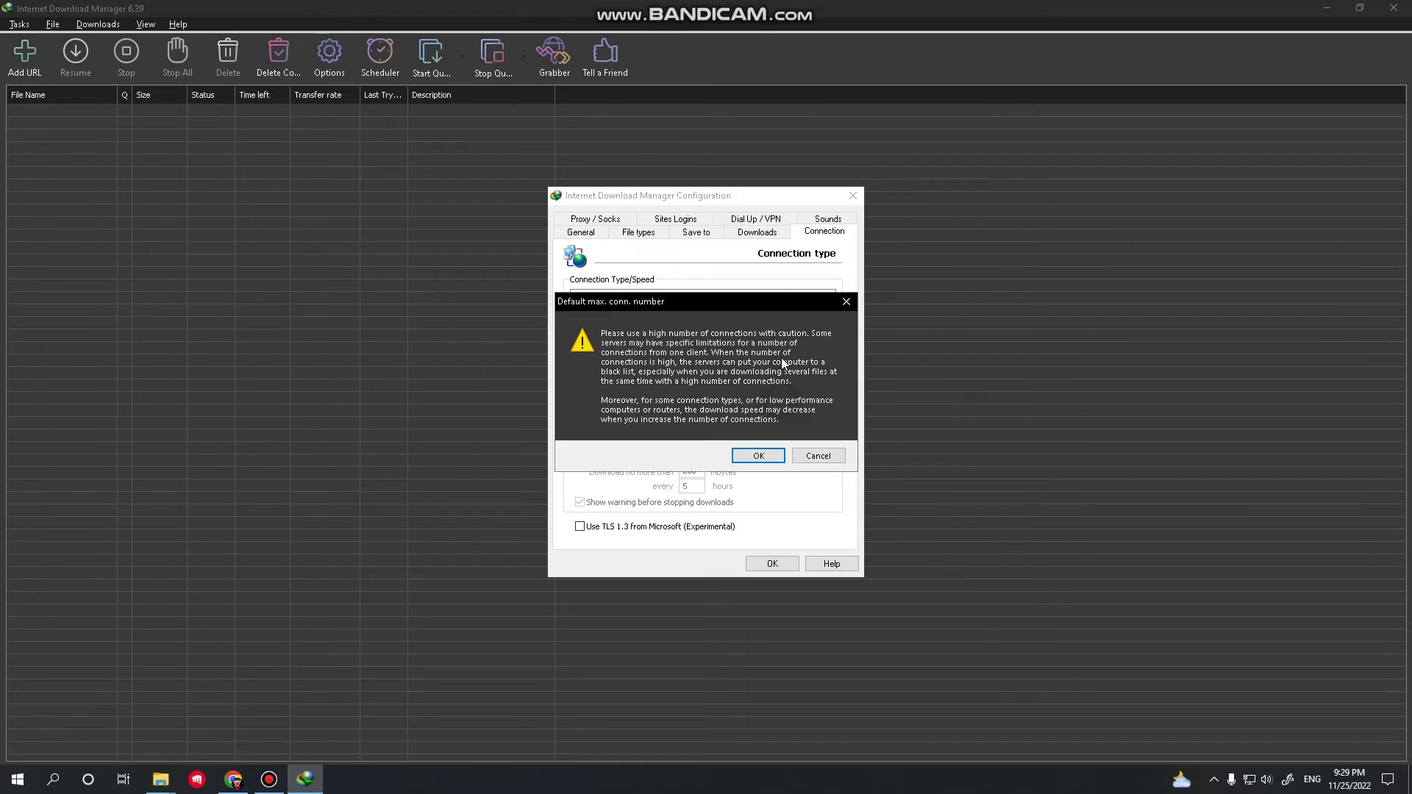
left_click(758, 452)
- Reselect the High speed option (Direct connection / Wi-Fi / Mobile 4G / other) as connection type and save the configuration
left_click(765, 292)
type("a")
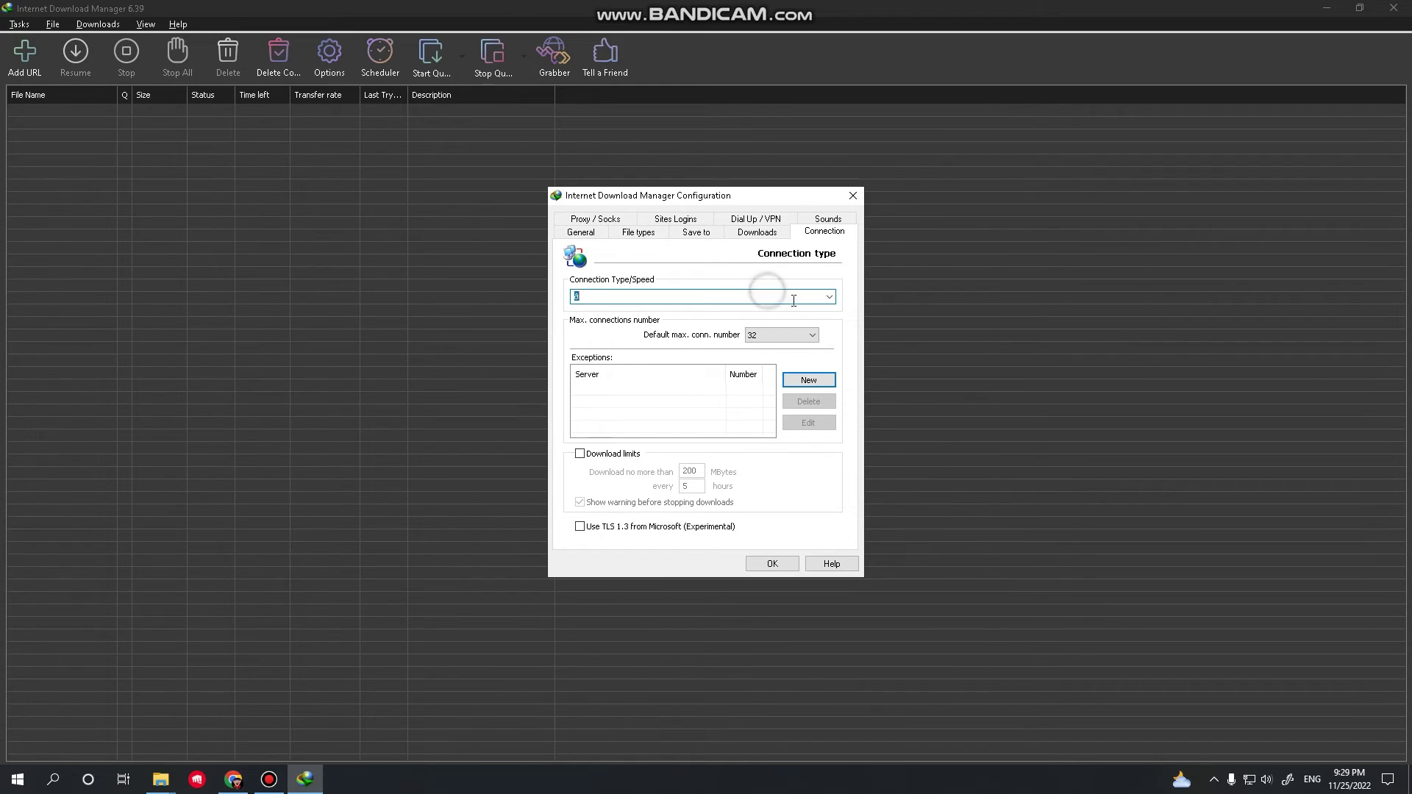
left_click(829, 297)
left_click(792, 346)
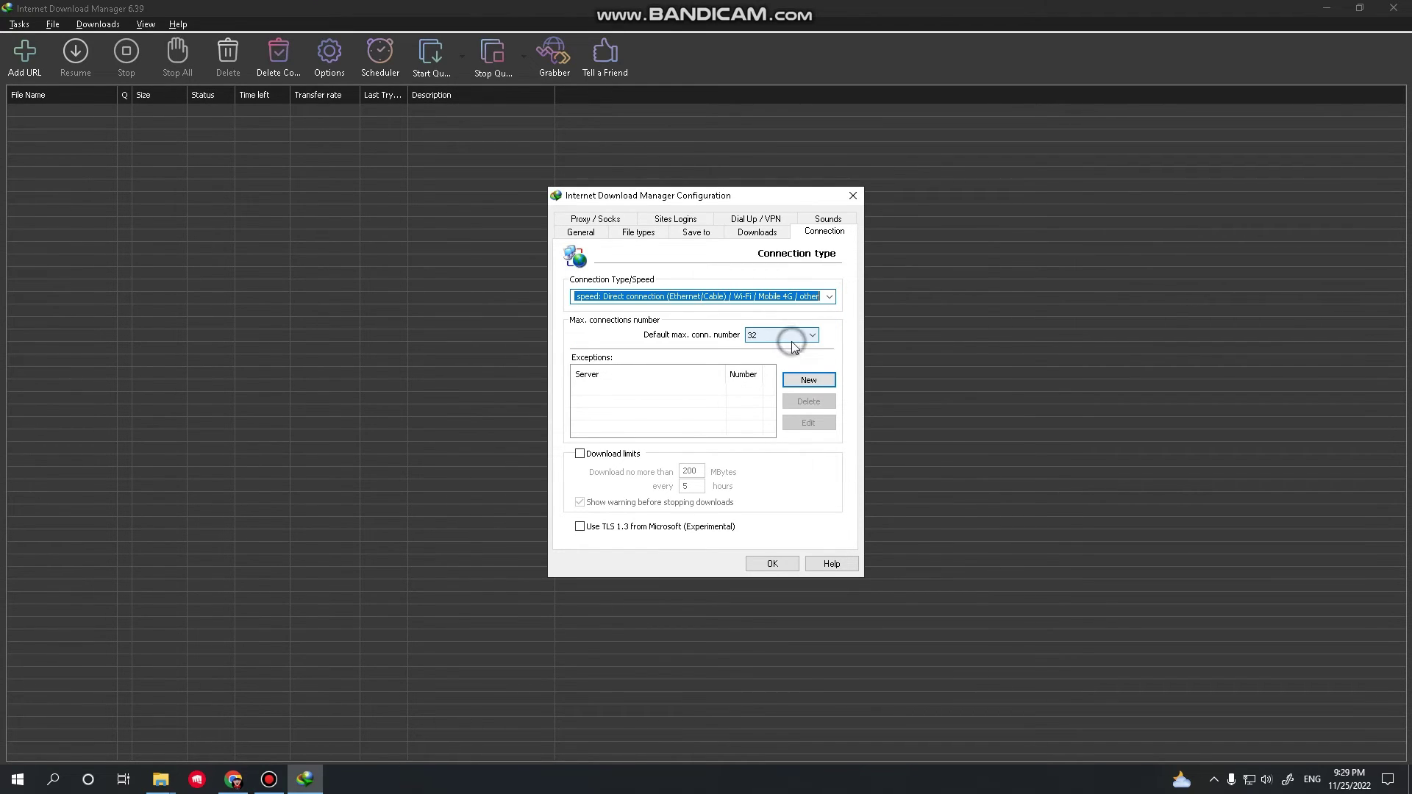
left_click(770, 563)
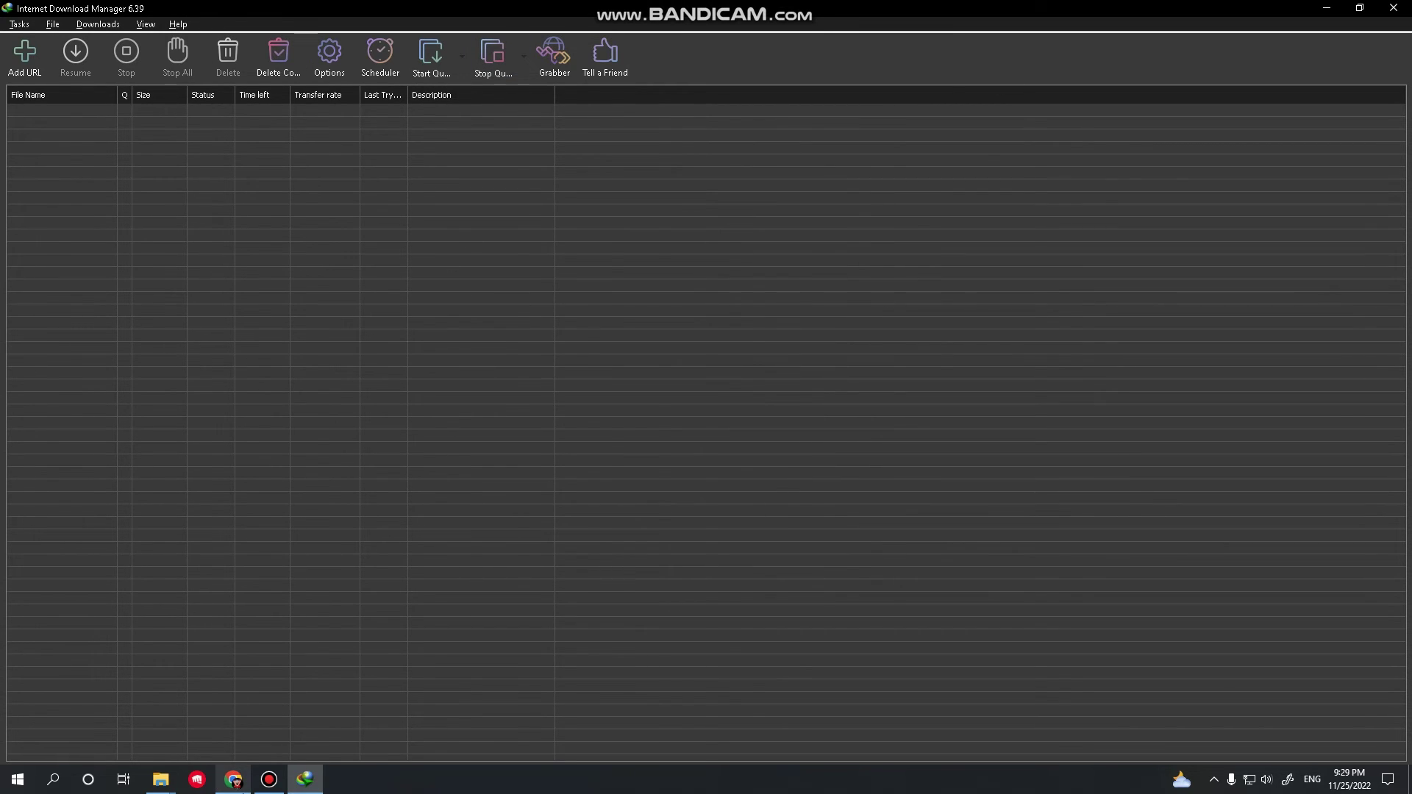
- Switch to Google Chrome and view the Internet Download Manager extension help page and the Settings page
left_click(233, 780)
left_click(96, 12)
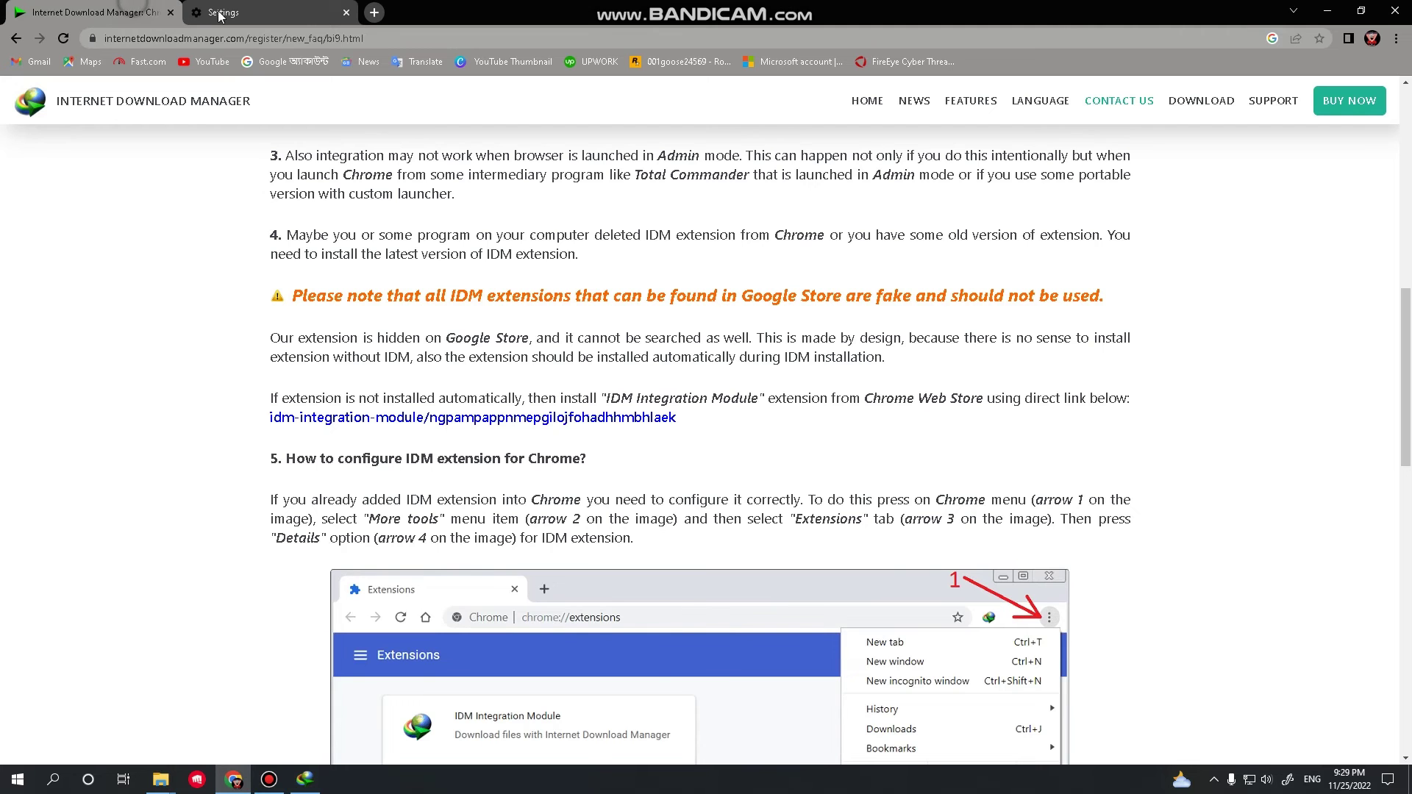
left_click(219, 13)
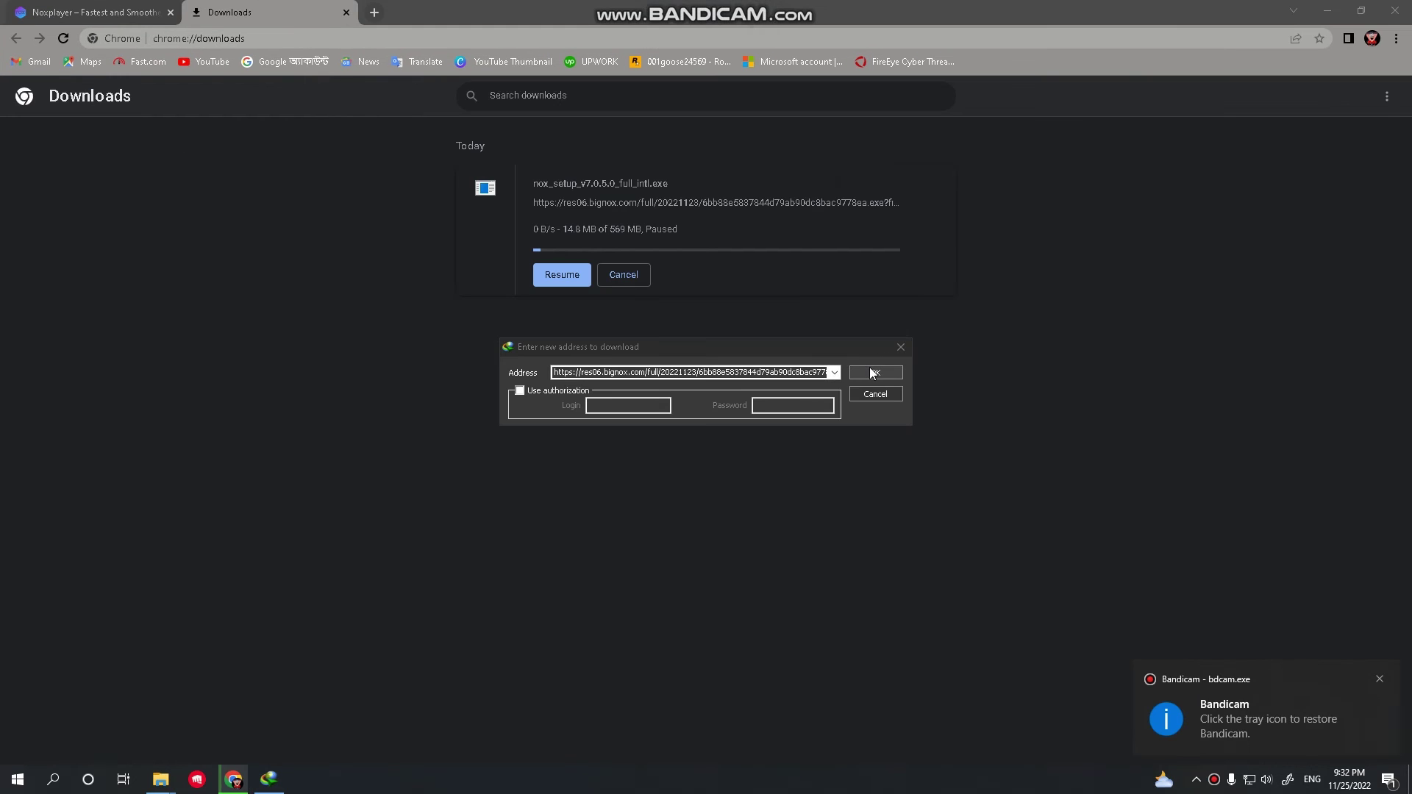
- Start downloading nox_setup_v7.0.5.0_full_intl.exe from the entered address with Internet Download Manager, creating the missing Downloads\Programs folder
left_click(872, 373)
left_click(704, 454)
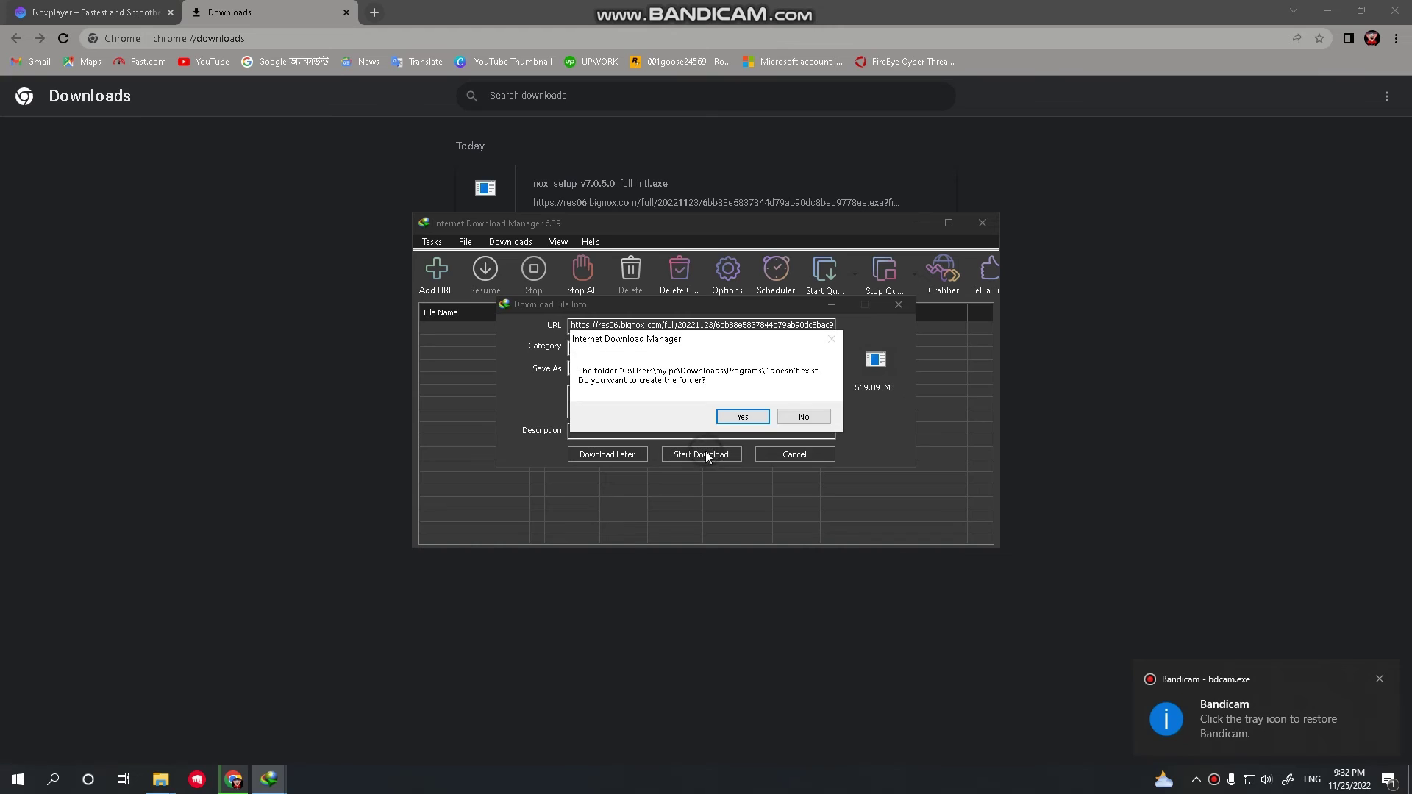
left_click(742, 416)
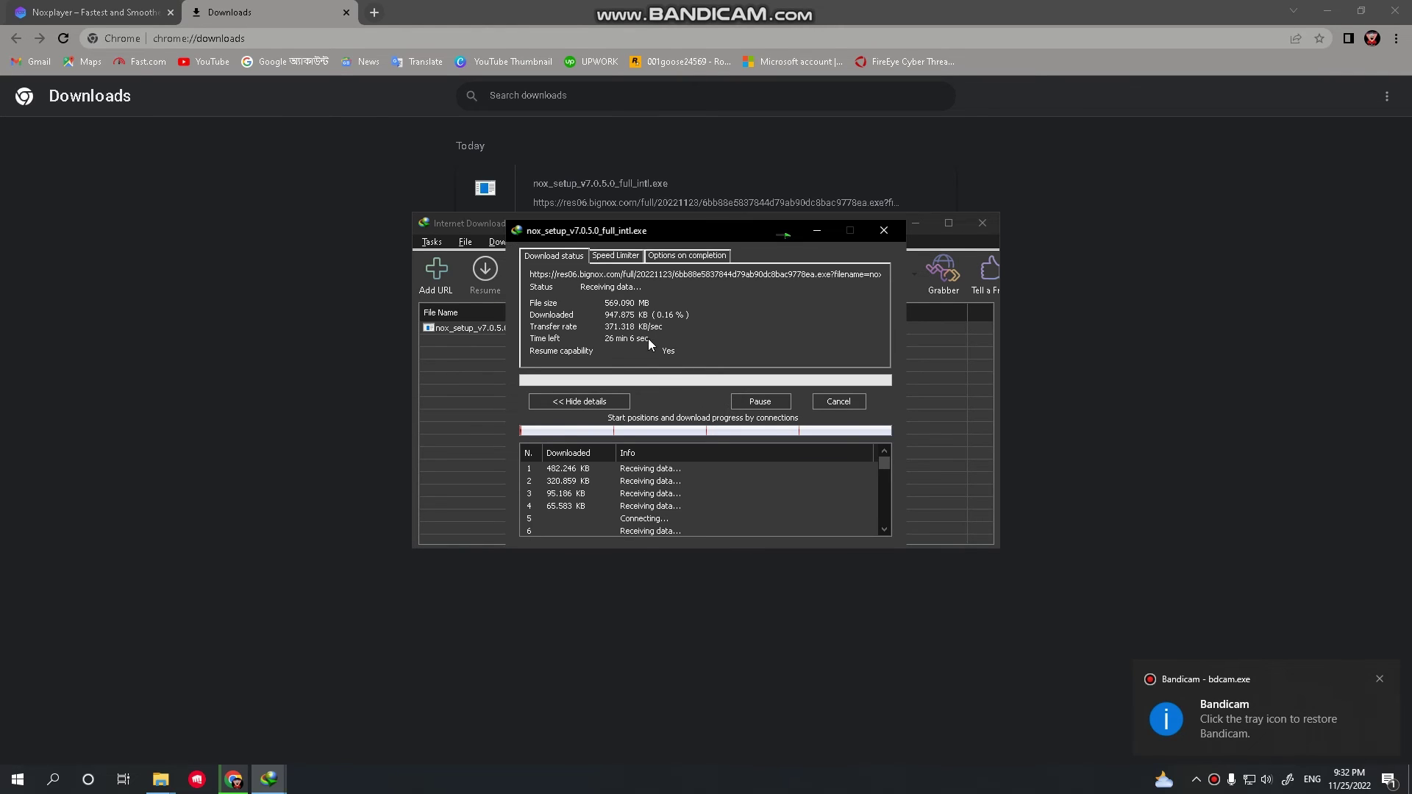